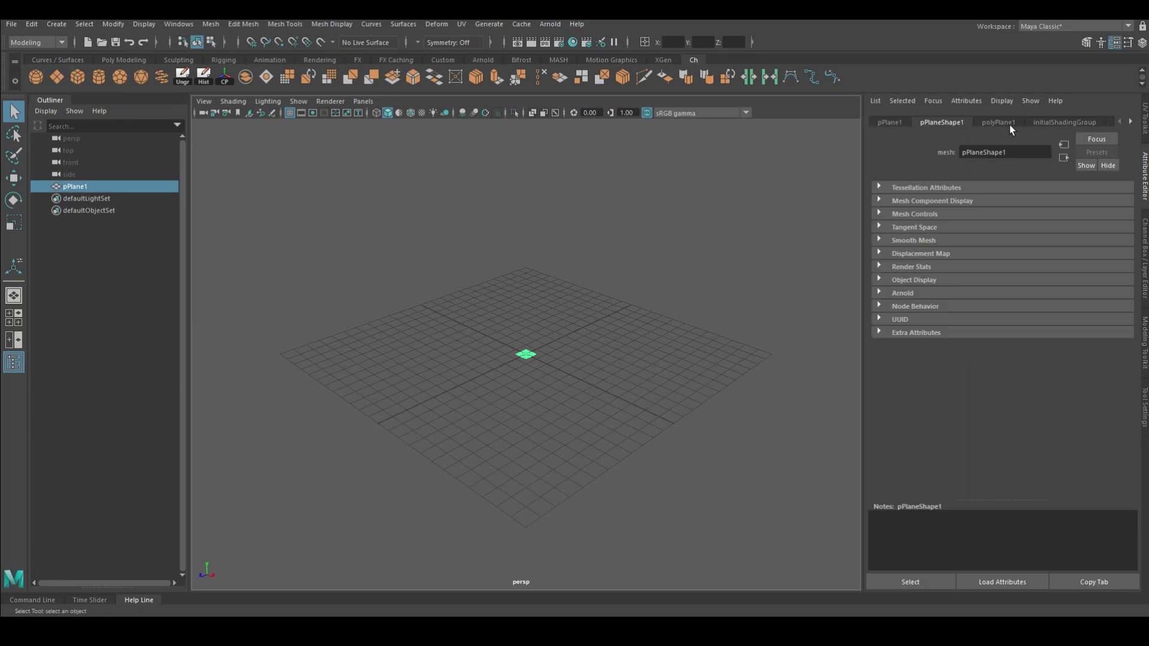
- Scale pPlane1 up greatly into a wide ground surface and orbit to check it
left_click(14, 222)
left_click_drag(526, 354, 749, 357)
scroll(538, 359, "down", 3)
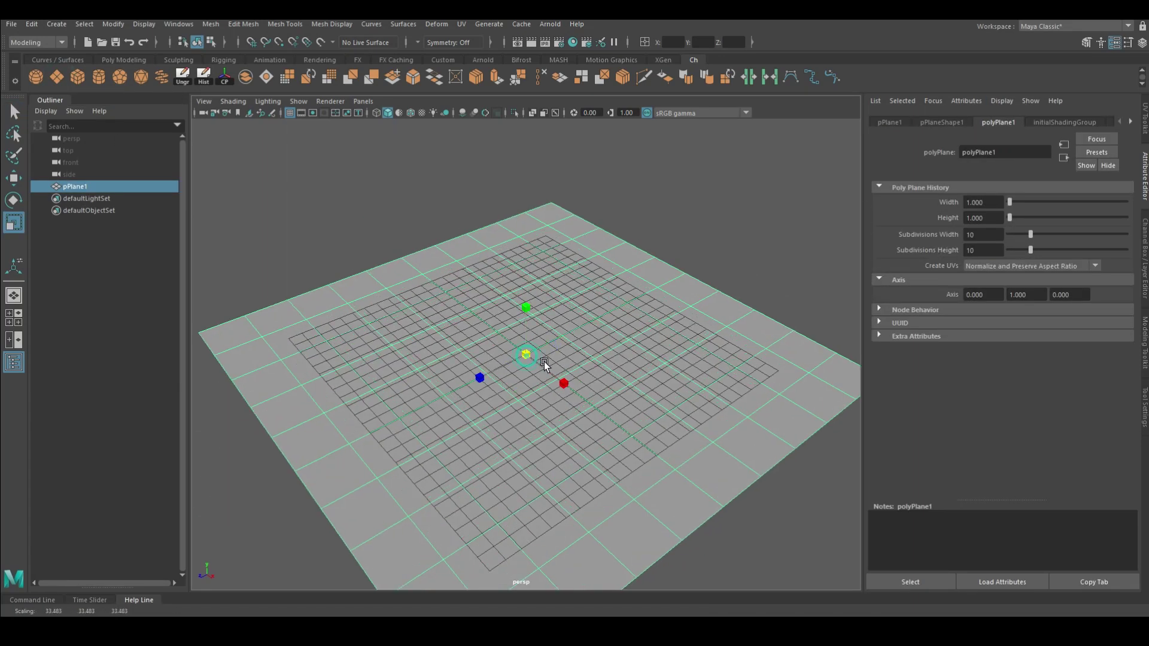
mouse_move(547, 364)
left_mouse_down("alt")
mouse_move(526, 358)
mouse_move(613, 256)
left_mouse_up("alt")
mouse_move(752, 182)
left_mouse_down("alt")
mouse_move(629, 364)
mouse_move(541, 262)
left_mouse_up("alt")
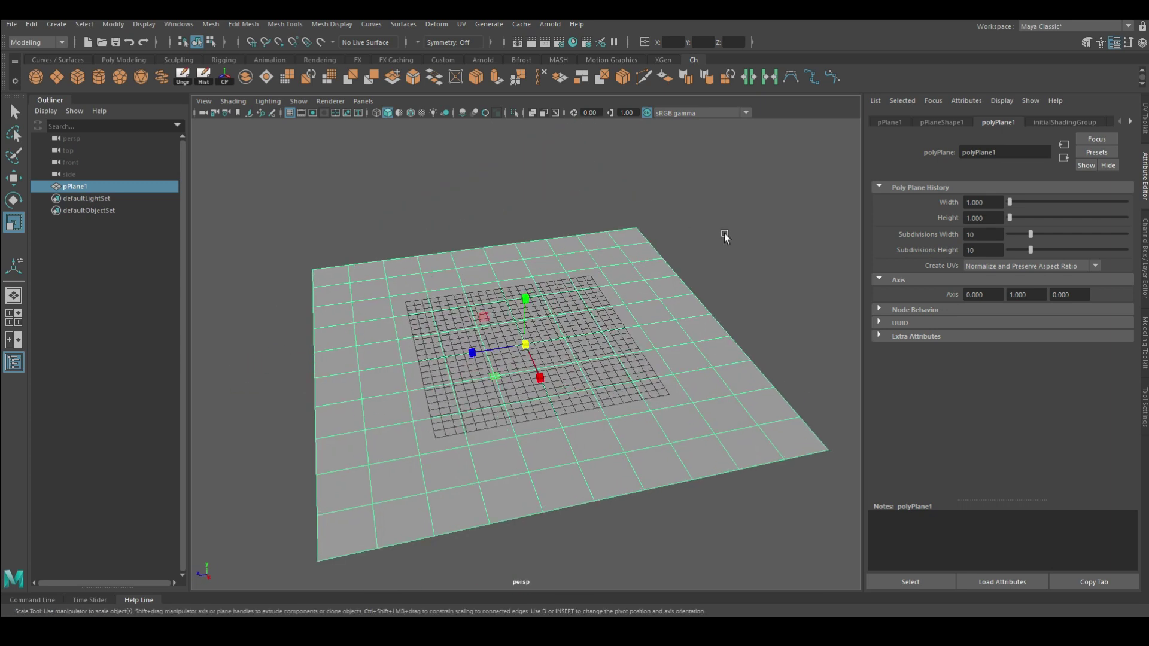
mouse_move(436, 390)
left_mouse_down("alt")
mouse_move(465, 369)
mouse_move(419, 305)
mouse_move(419, 382)
left_mouse_up("alt")
right_click_drag(419, 382, 454, 491)
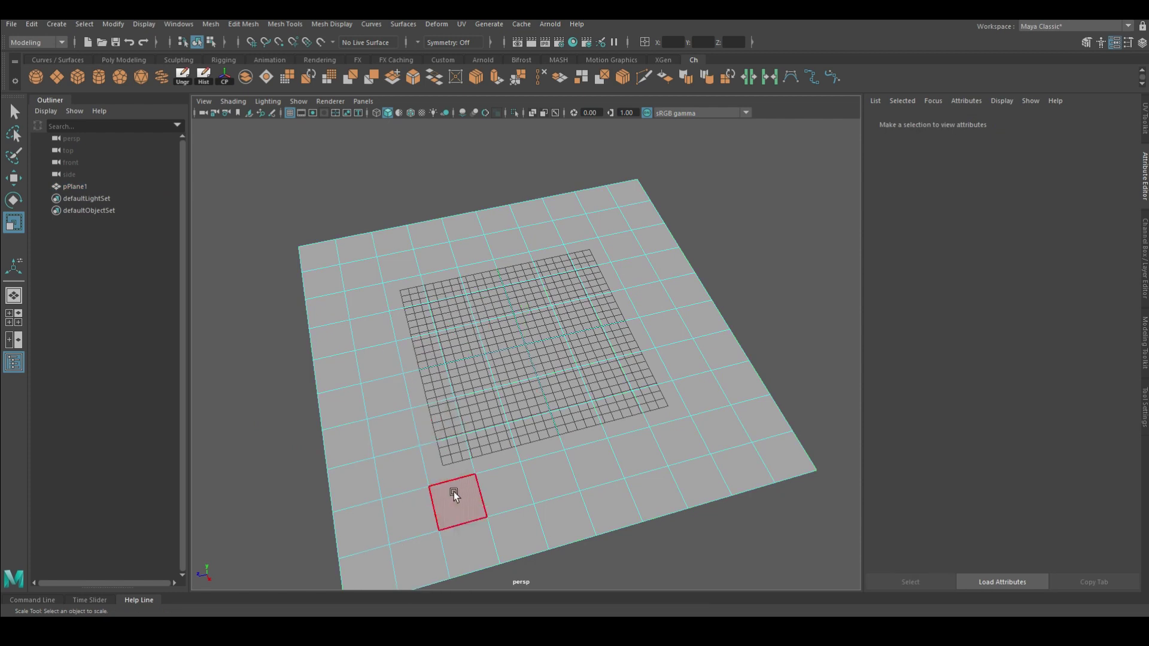
- Switch to face mode and pick two faces on the enlarged plane
left_click(454, 491)
left_click(575, 419, "shift")
left_click(610, 305, "shift")
- Add more scattered ground faces to the selection and extrude them
mouse_move(451, 427)
left_mouse_down("alt")
mouse_move(453, 287)
mouse_move(513, 368)
mouse_move(698, 339)
mouse_move(620, 325)
mouse_move(635, 307)
mouse_move(757, 272)
mouse_move(753, 286)
left_mouse_up("alt")
mouse_move(608, 444)
left_mouse_down("alt")
mouse_move(674, 474)
mouse_move(662, 330)
left_mouse_up("alt")
mouse_move(623, 264)
left_mouse_down("alt")
mouse_move(570, 224)
mouse_move(310, 289)
left_mouse_up("alt")
left_click(569, 227)
key("ctrl+e")
- Raise the extrusion to Local Translate Z 9.443 with 2 divisions and Random 0.319
mouse_move(322, 245)
left_mouse_down("alt")
mouse_move(282, 312)
mouse_move(213, 190)
left_mouse_up("alt")
mouse_move(335, 252)
left_mouse_down("alt")
mouse_move(381, 293)
mouse_move(527, 315)
mouse_move(568, 335)
left_mouse_up("alt")
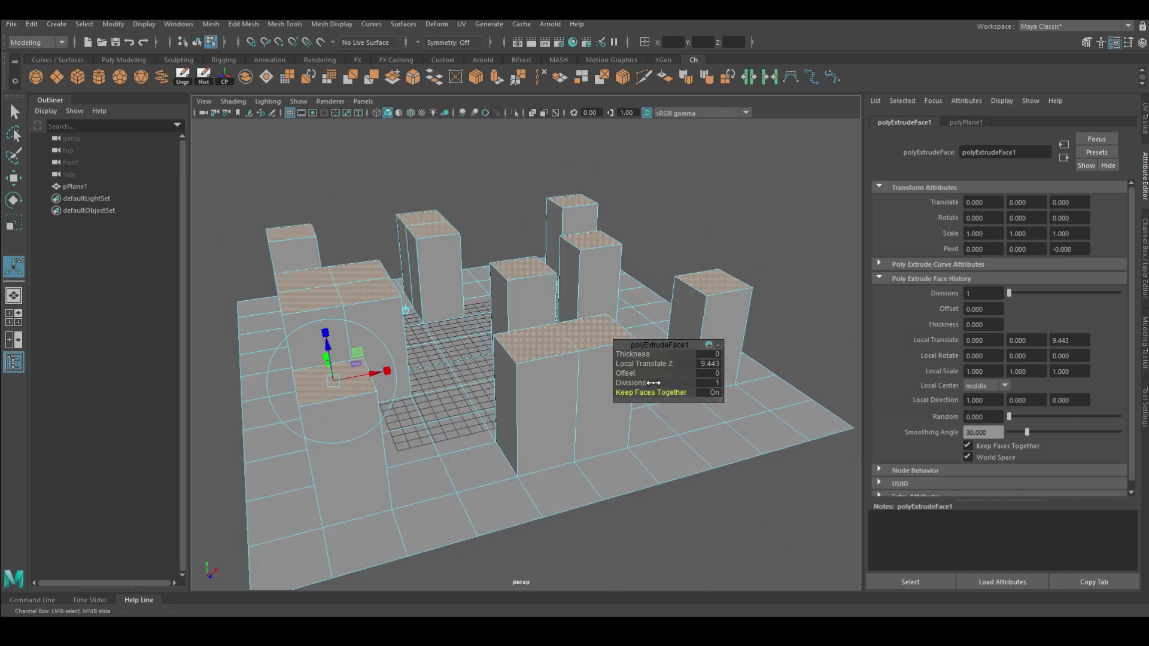
mouse_move(638, 380)
left_mouse_down("alt")
mouse_move(395, 338)
mouse_move(372, 372)
mouse_move(126, 352)
mouse_move(658, 389)
left_mouse_up("alt")
left_click(1044, 416)
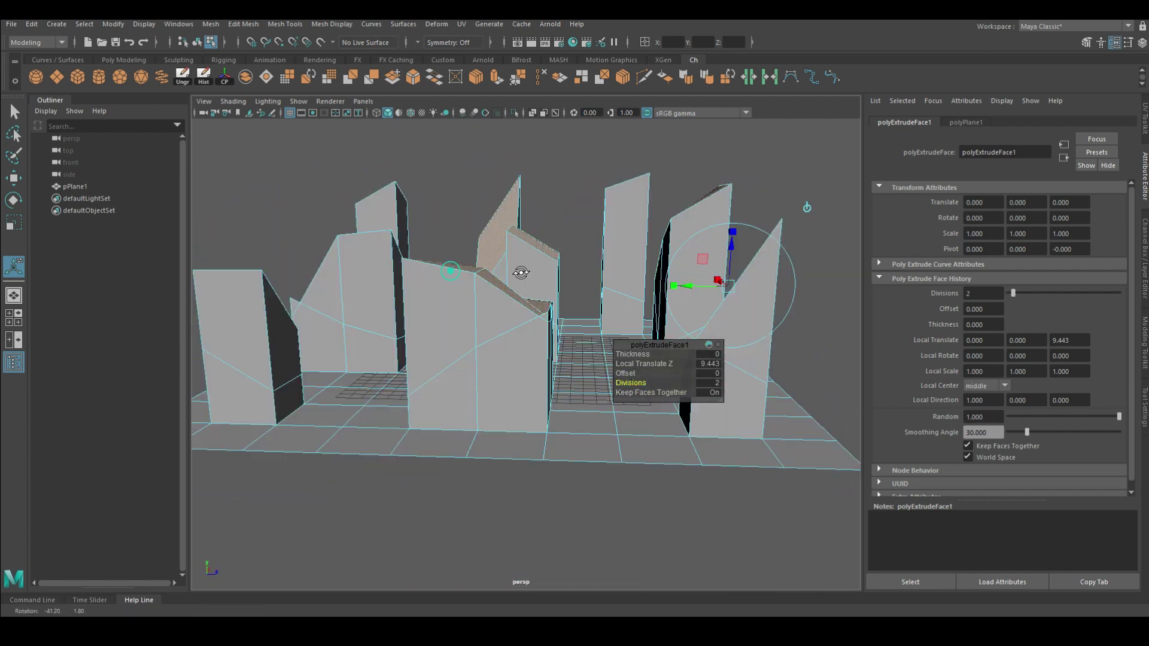
mouse_move(599, 359)
left_mouse_down("alt")
mouse_move(337, 326)
mouse_move(398, 352)
mouse_move(359, 335)
left_mouse_up("alt")
left_click(691, 555)
- Apply Mesh > Smooth to pPlane1 and orbit to inspect the rounded pillars
left_click(519, 278)
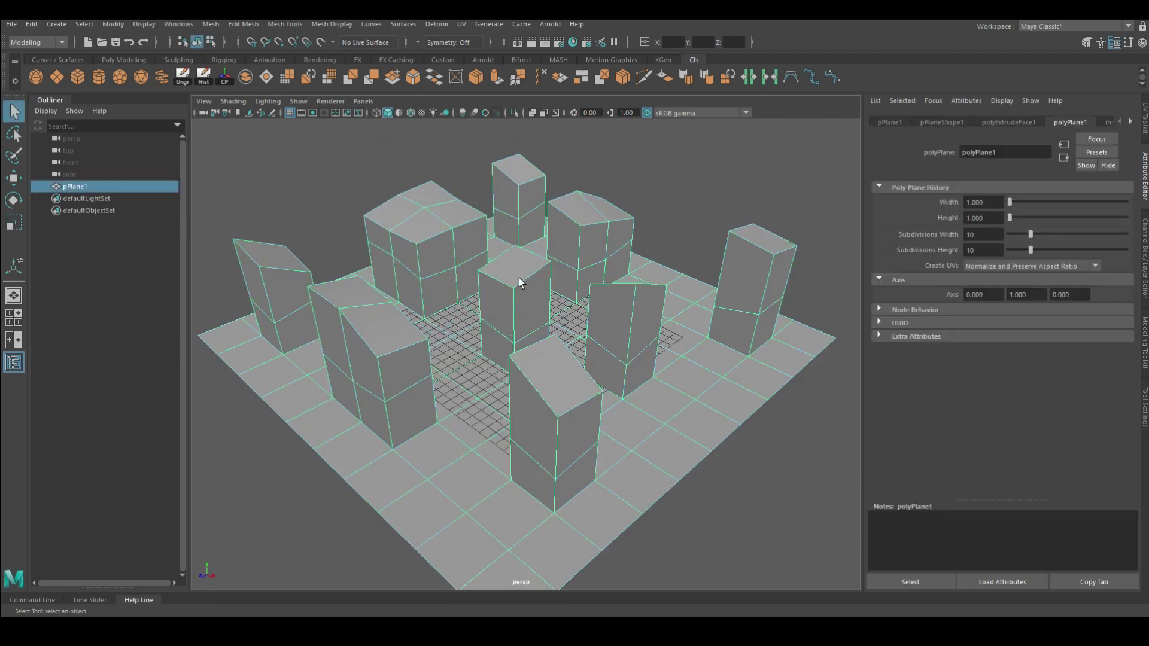
left_click_drag(519, 278, 555, 227, "alt")
left_click(328, 81)
mouse_move(359, 269)
left_mouse_down("alt")
mouse_move(371, 218)
mouse_move(405, 225)
left_mouse_up("alt")
left_click(415, 268)
mouse_move(414, 268)
left_mouse_down("alt")
mouse_move(522, 262)
mouse_move(479, 264)
mouse_move(595, 289)
mouse_move(605, 254)
left_mouse_up("alt")
left_click(522, 262)
scroll(539, 359, "up", 5)
mouse_move(559, 380)
left_mouse_down("alt")
mouse_move(698, 457)
mouse_move(333, 318)
mouse_move(395, 70)
left_mouse_up("alt")
scroll(698, 457, "down", 5)
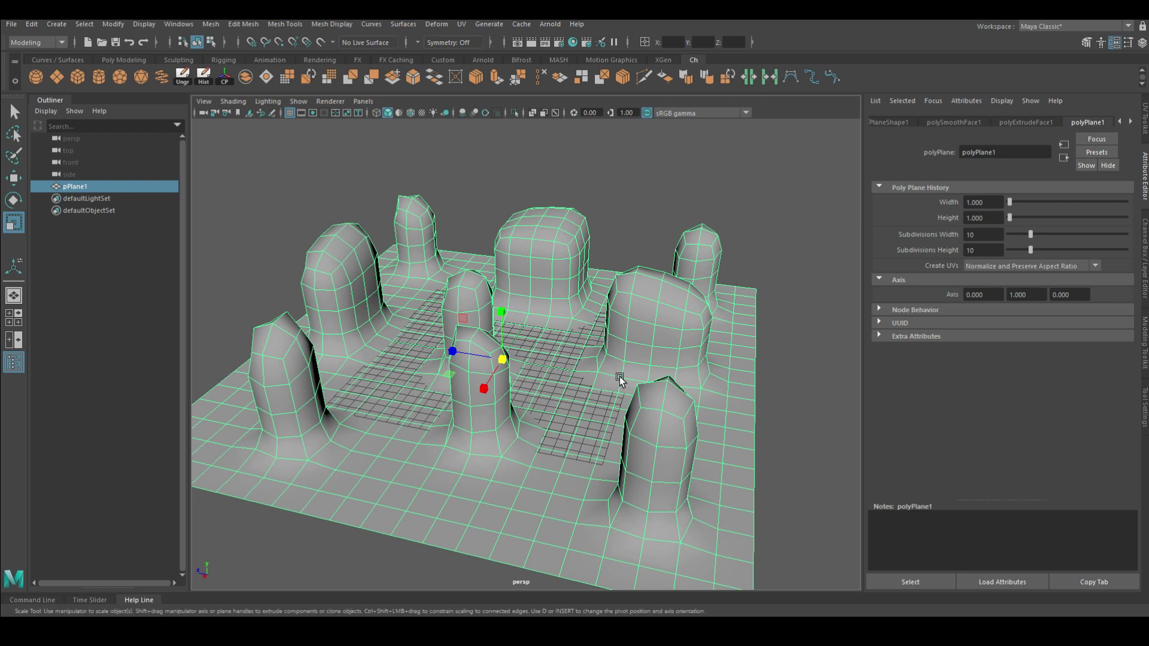
- Remesh the smoothed mesh into even triangles and enlarge the Max Edge Length
key("g")
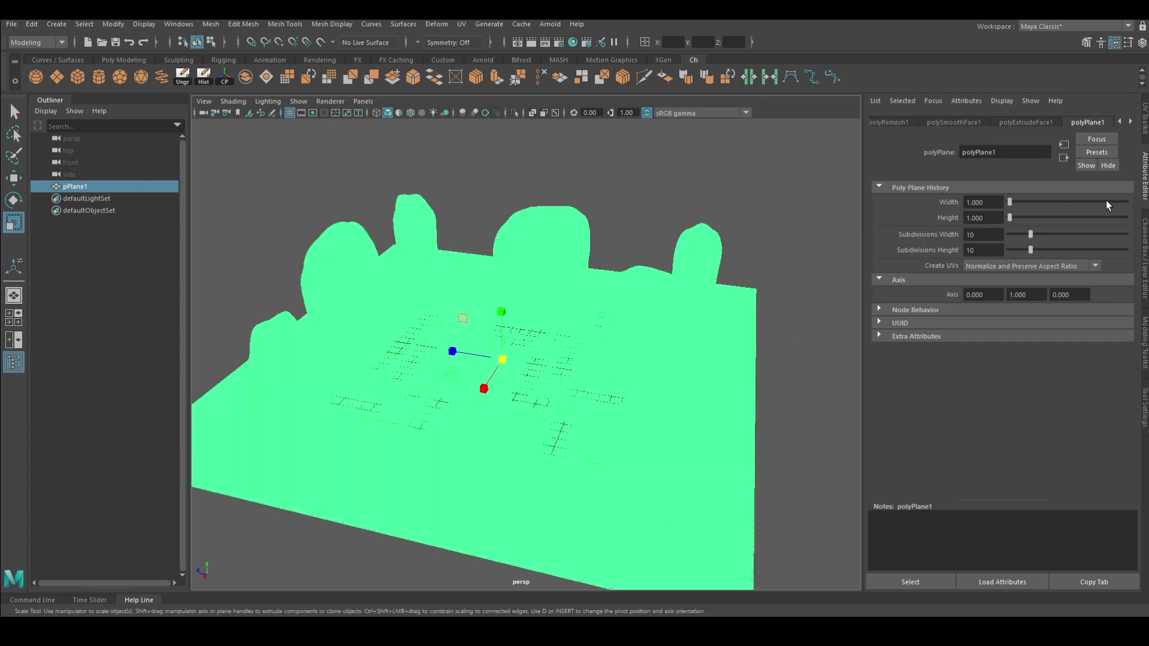
left_click(1016, 122)
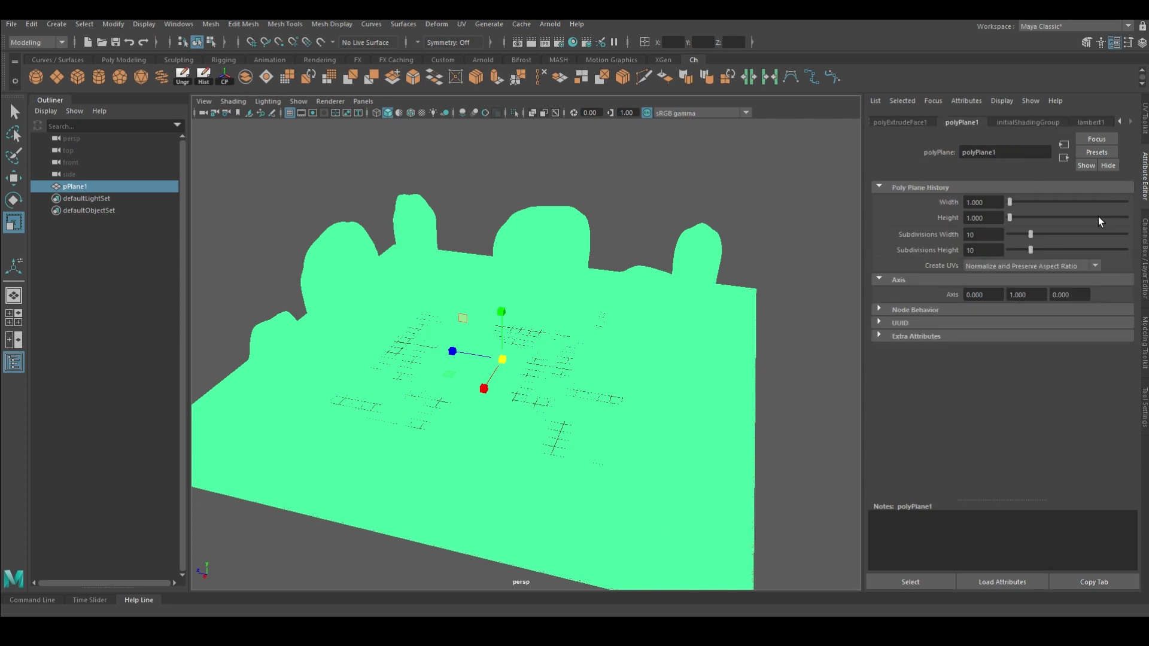
left_click(1119, 122)
mouse_move(1011, 203)
left_mouse_down()
mouse_move(1084, 202)
mouse_move(1096, 217)
mouse_move(1033, 203)
left_mouse_up()
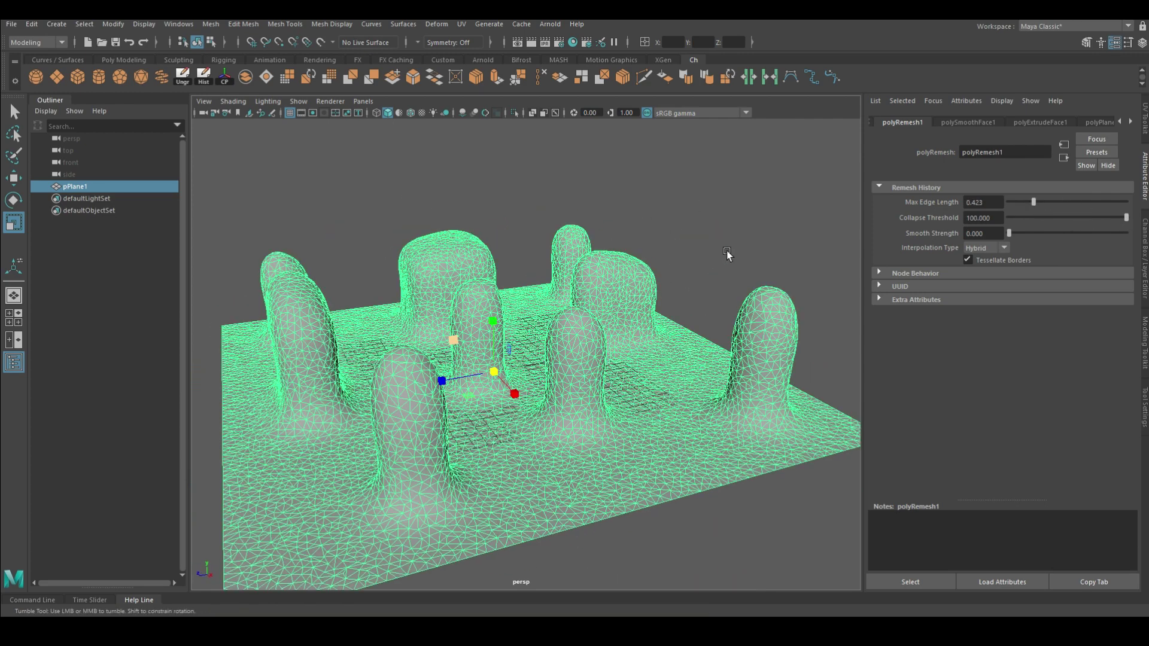
mouse_move(539, 269)
left_mouse_down()
mouse_move(741, 292)
mouse_move(662, 436)
mouse_move(621, 454)
left_mouse_up()
- Raise the remesh Smooth Strength to 35.052, undoing an extra edge-length increase
mouse_move(1031, 233)
left_mouse_down()
mouse_move(1012, 234)
mouse_move(1050, 233)
mouse_move(1047, 200)
left_mouse_up()
left_click_drag(568, 269, 480, 264, "alt")
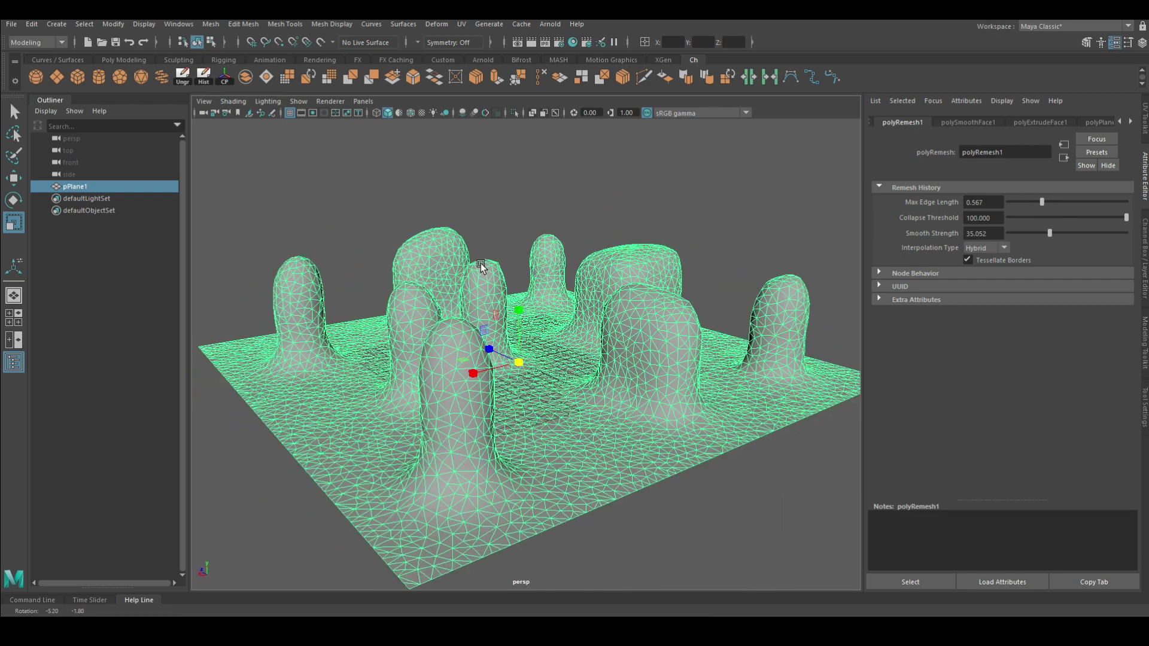
key("ctrl+z")
left_click_drag(612, 192, 580, 476, "alt")
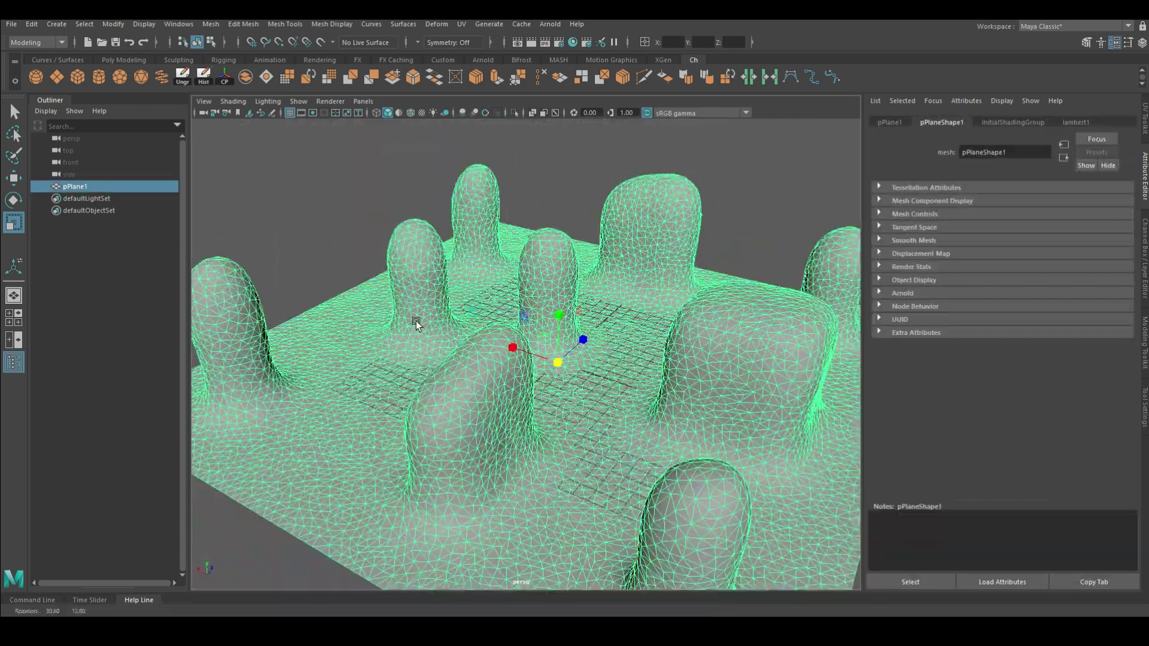
mouse_move(415, 321)
left_mouse_down("alt")
mouse_move(600, 467)
mouse_move(469, 363)
mouse_move(314, 328)
mouse_move(502, 299)
mouse_move(352, 198)
mouse_move(569, 429)
mouse_move(505, 398)
left_mouse_up("alt")
key("F11")
- Flare the left pillar's faces with Curve -0.649, End Flare X 2.938 and Z 3.144
left_click(352, 198)
mouse_move(280, 133)
left_mouse_down()
mouse_move(501, 455)
mouse_move(663, 487)
mouse_move(527, 359)
mouse_move(383, 179)
left_mouse_up()
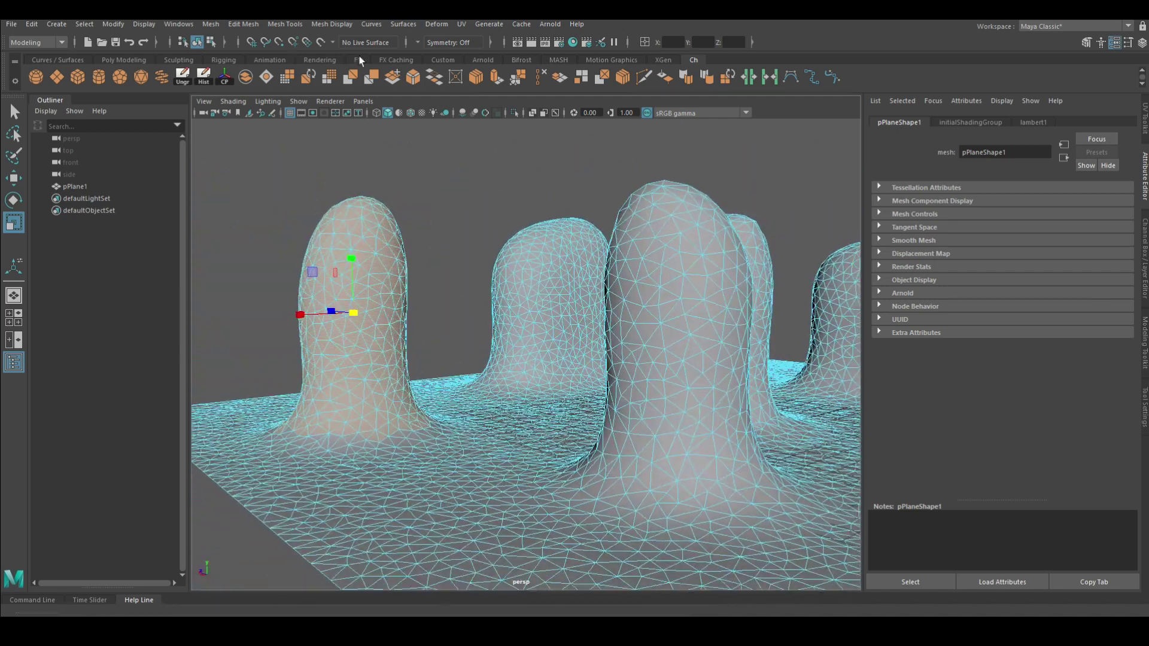
left_click(402, 24)
left_click(629, 202)
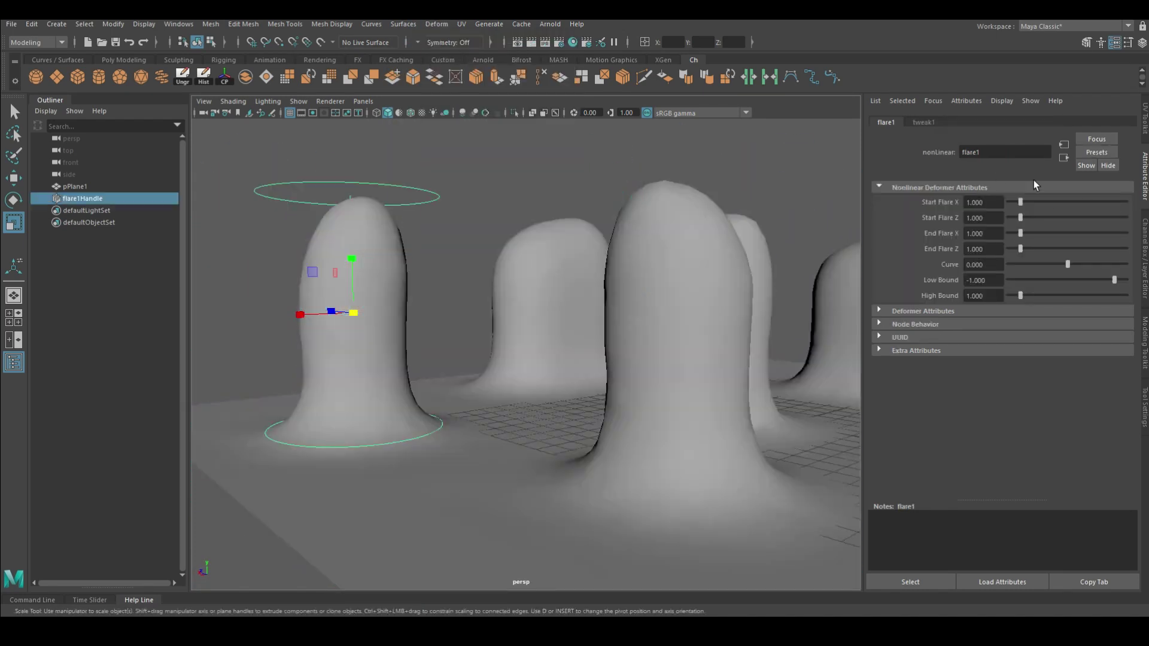
left_click_drag(1054, 264, 1053, 265)
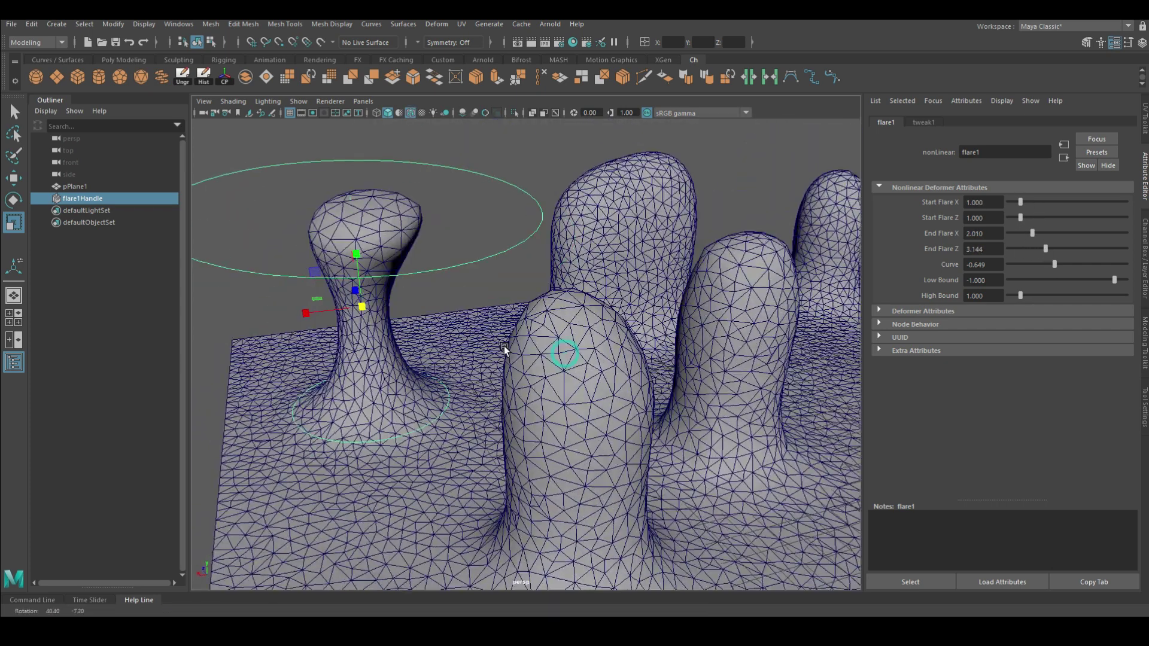
key("e")
mouse_move(348, 278)
left_mouse_down("alt")
mouse_move(566, 282)
mouse_move(440, 311)
mouse_move(371, 236)
mouse_move(353, 244)
mouse_move(597, 304)
mouse_move(497, 411)
left_mouse_up("alt")
left_click(302, 303)
- Twist the flared pillar with End Angle 699.954 and Low Bound -0.979
mouse_move(302, 302)
left_mouse_down("alt")
mouse_move(385, 389)
mouse_move(321, 187)
left_mouse_up("alt")
left_click(254, 479)
left_click_drag(254, 479, 438, 62, "alt")
left_click(489, 24)
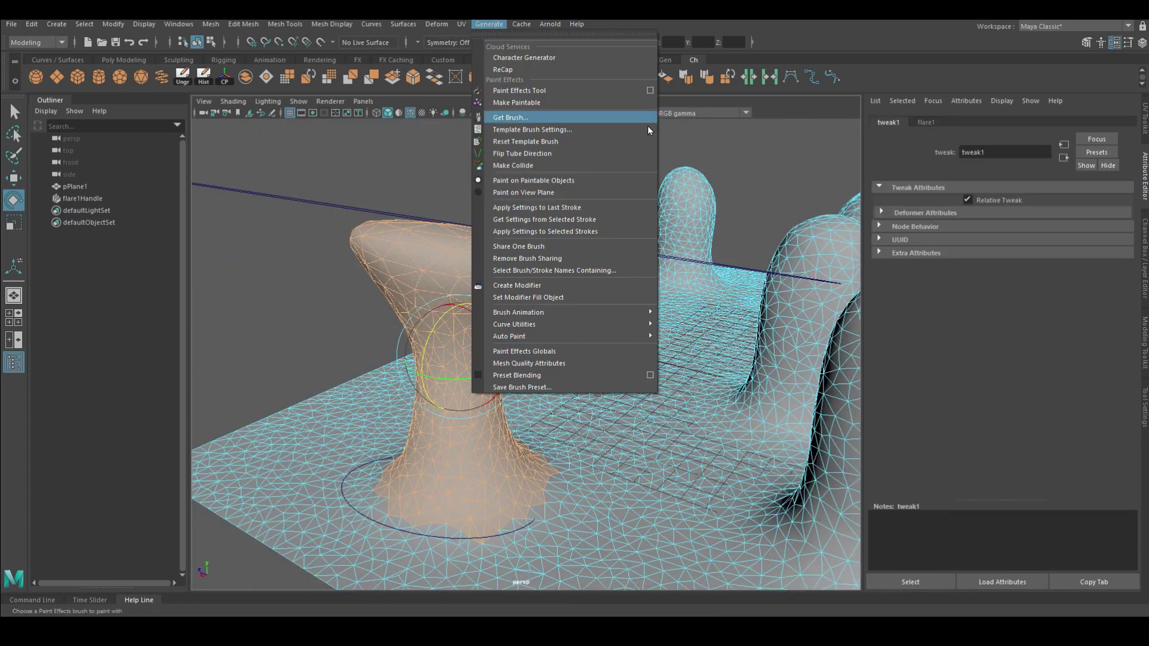
left_click(598, 237)
mouse_move(1070, 204)
left_mouse_down()
mouse_move(1084, 218)
mouse_move(1115, 217)
left_mouse_up()
mouse_move(599, 251)
left_mouse_down("alt")
mouse_move(649, 236)
mouse_move(328, 308)
mouse_move(289, 333)
mouse_move(1028, 255)
left_mouse_up("alt")
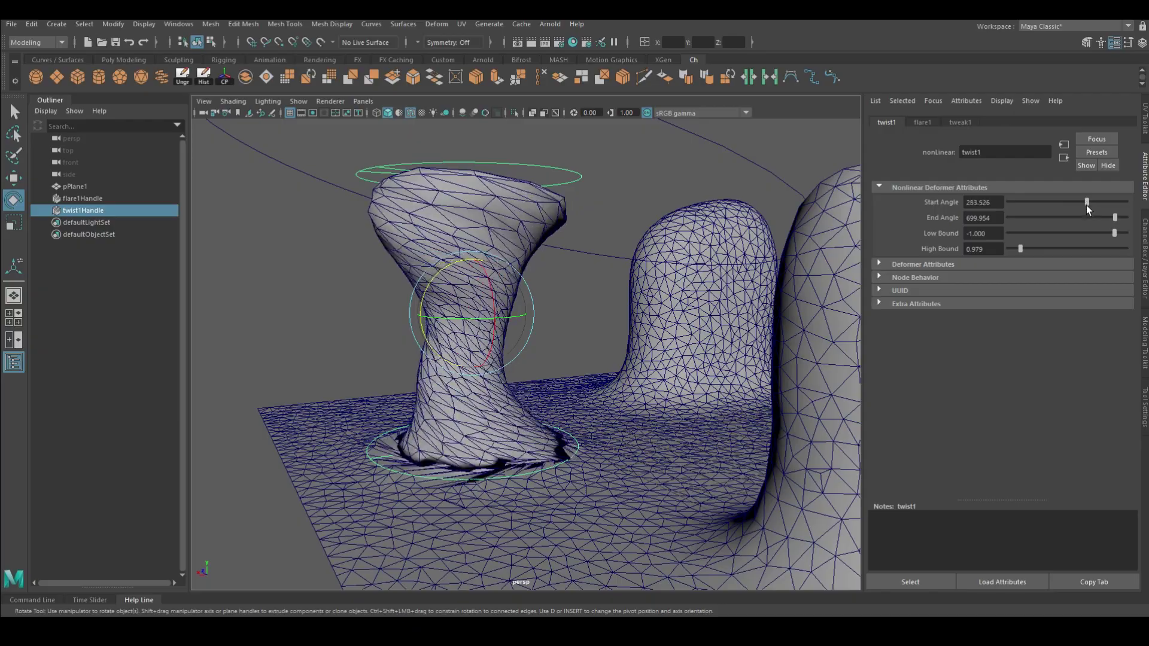
mouse_move(778, 336)
left_mouse_down("alt")
mouse_move(708, 359)
mouse_move(568, 353)
left_mouse_up("alt")
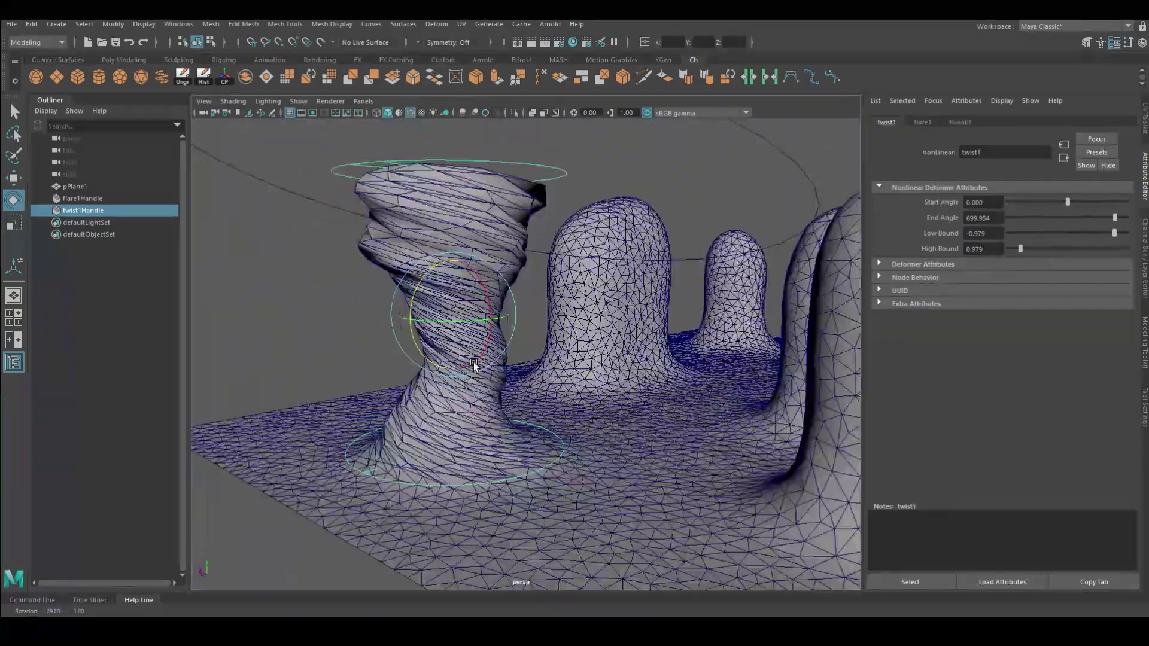
- Select pPlane1 and delete its history to bake the deformers into the mesh
left_click(498, 349)
mouse_move(498, 350)
left_mouse_down("alt")
mouse_move(751, 458)
mouse_move(590, 389)
mouse_move(333, 389)
mouse_move(645, 456)
mouse_move(458, 479)
mouse_move(587, 378)
mouse_move(368, 398)
mouse_move(534, 365)
mouse_move(513, 313)
mouse_move(477, 313)
mouse_move(680, 395)
mouse_move(581, 411)
left_mouse_up("alt")
left_click(590, 390)
key("alt+shift+d")
left_click(333, 390)
left_click(588, 378)
- Move to a top-down view and zoom in on another pillar's dent
right_click_drag(580, 412, 576, 375)
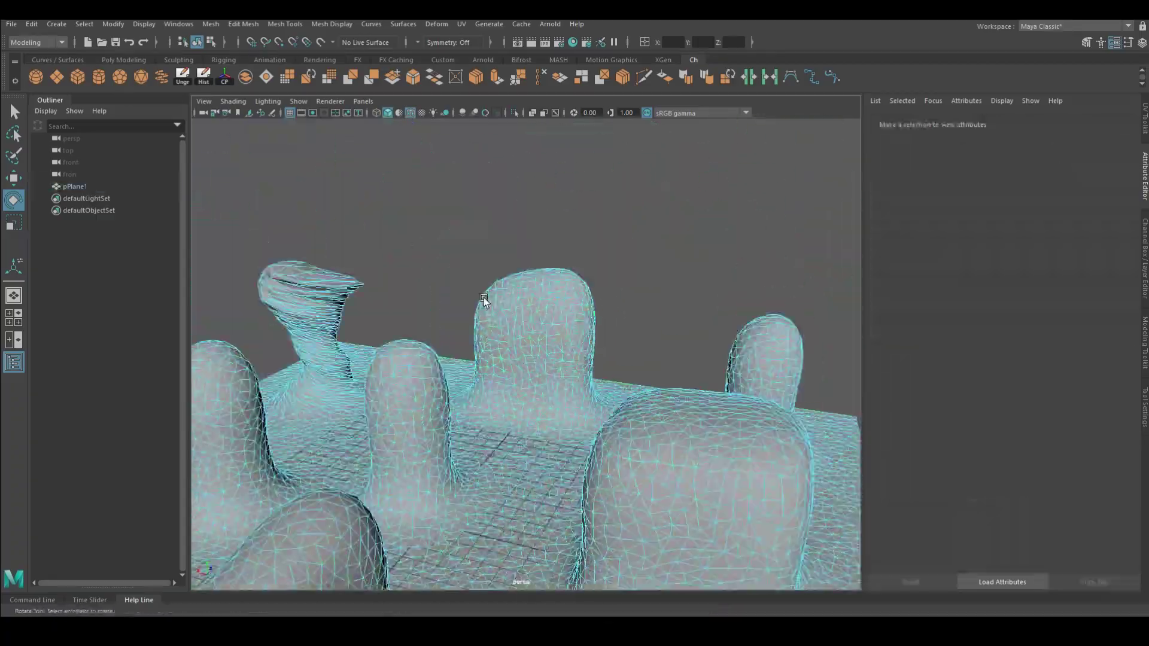
left_click_drag(576, 375, 301, 221, "alt")
scroll(585, 320, "down", 2)
scroll(526, 339, "up", 5)
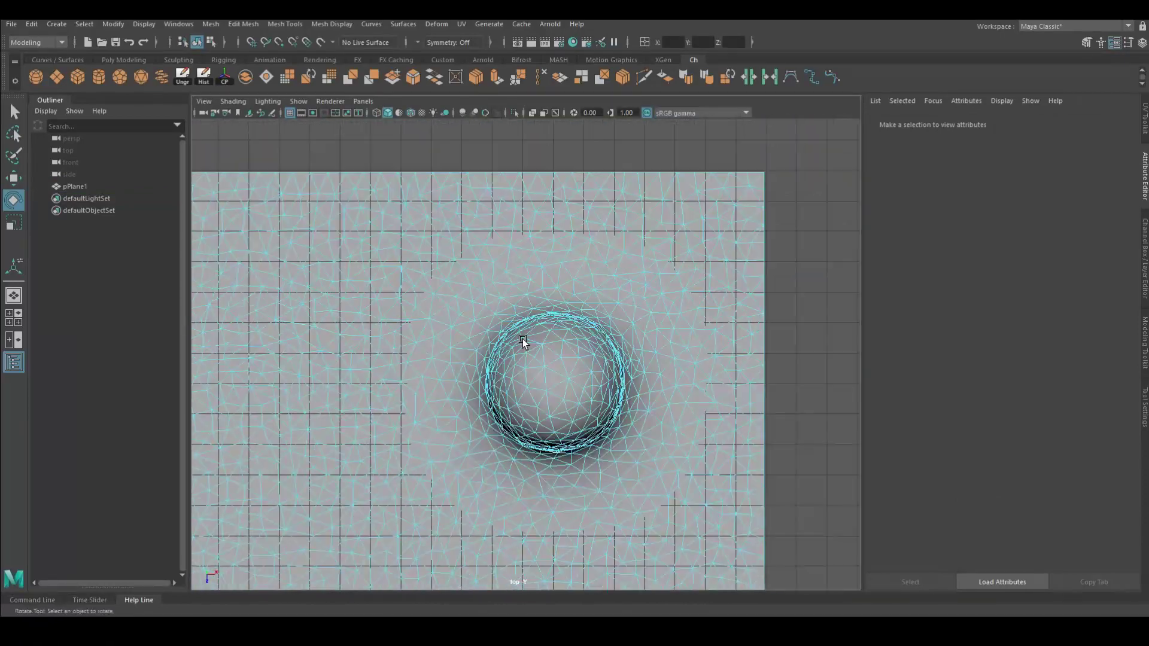
scroll(537, 325, "up", 2)
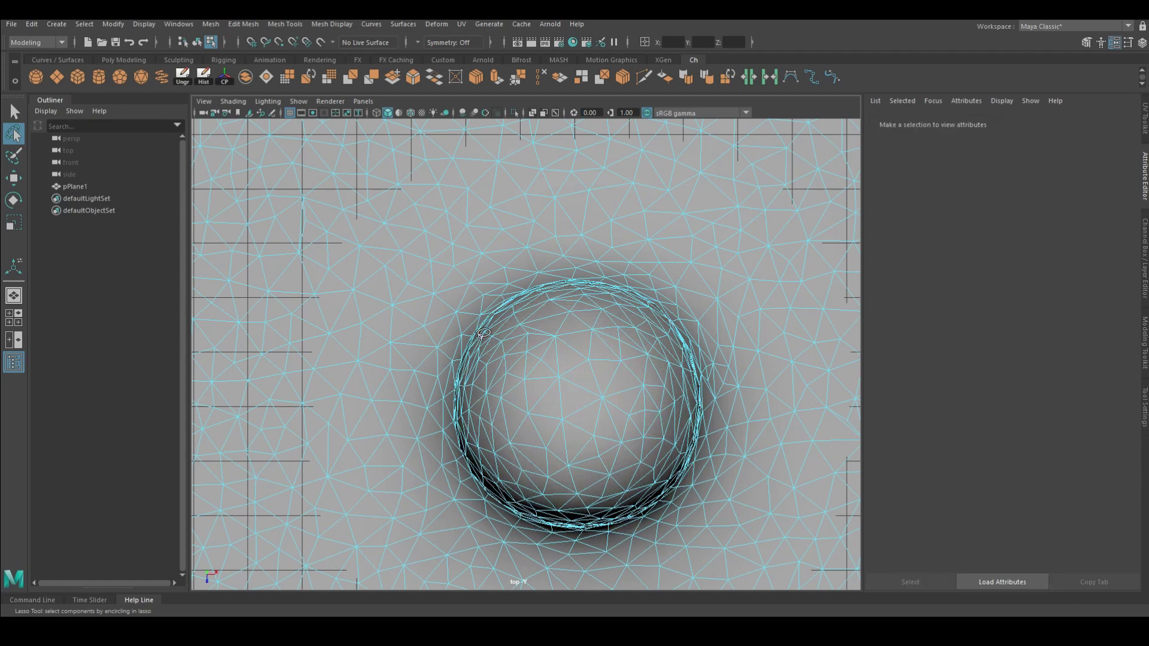
scroll(578, 272, "down", 5)
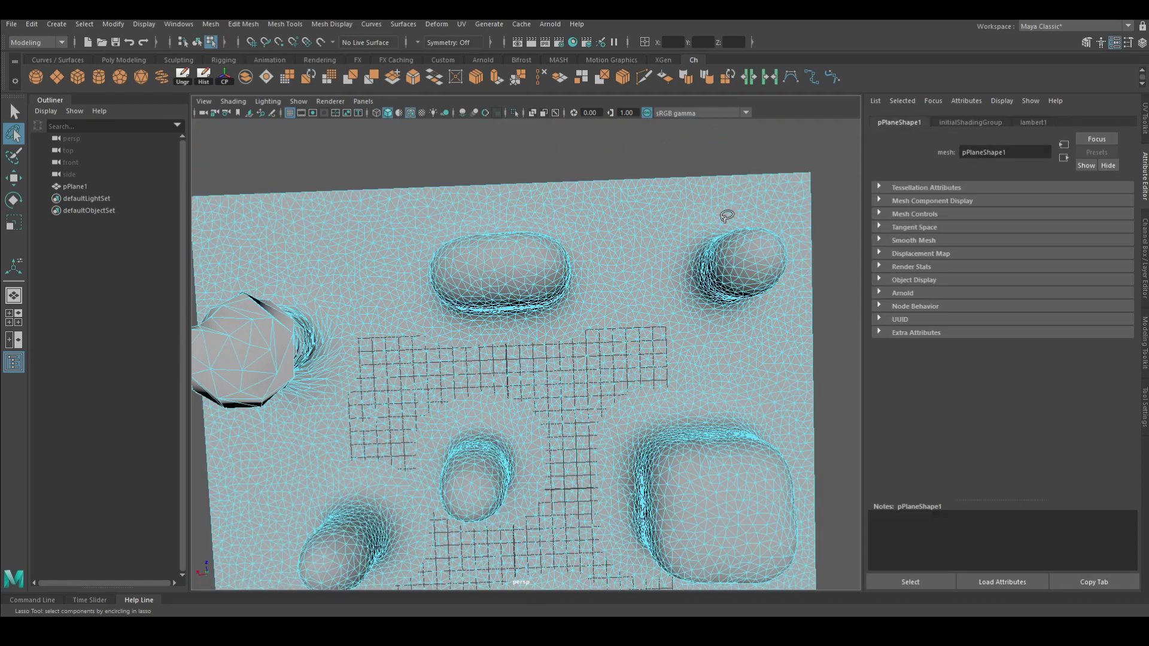
left_click_drag(578, 272, 638, 422, "alt")
scroll(639, 422, "up", 3)
left_click_drag(602, 274, 533, 256)
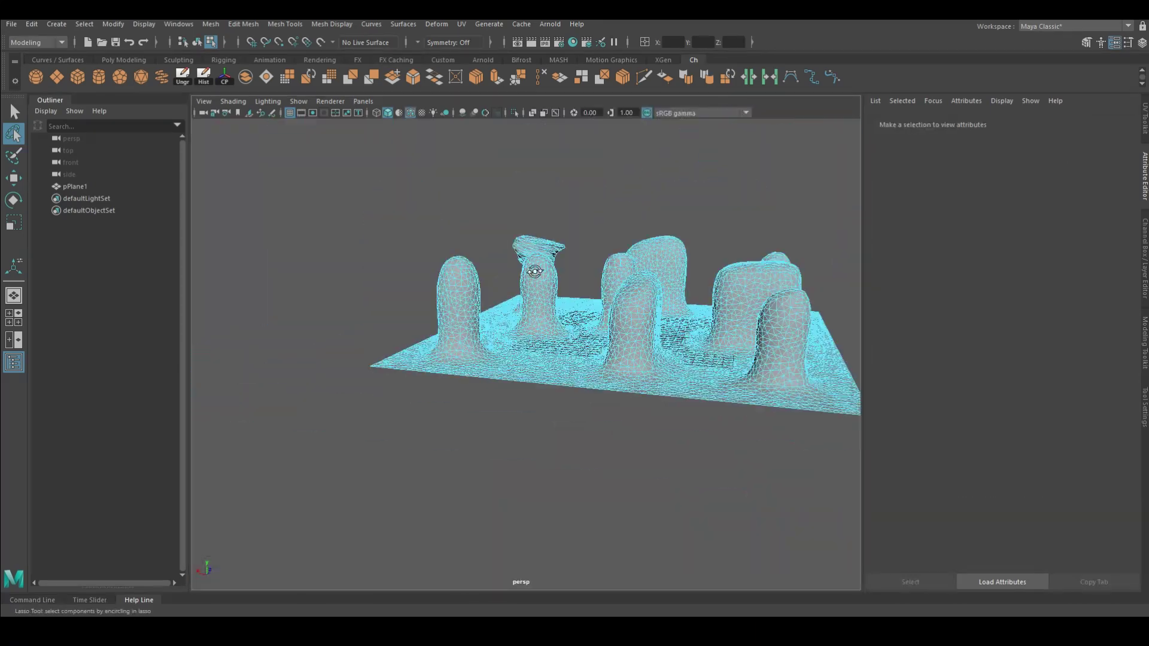
- Lasso-select the faces around the dent in the top view, then view them in perspective
key("q")
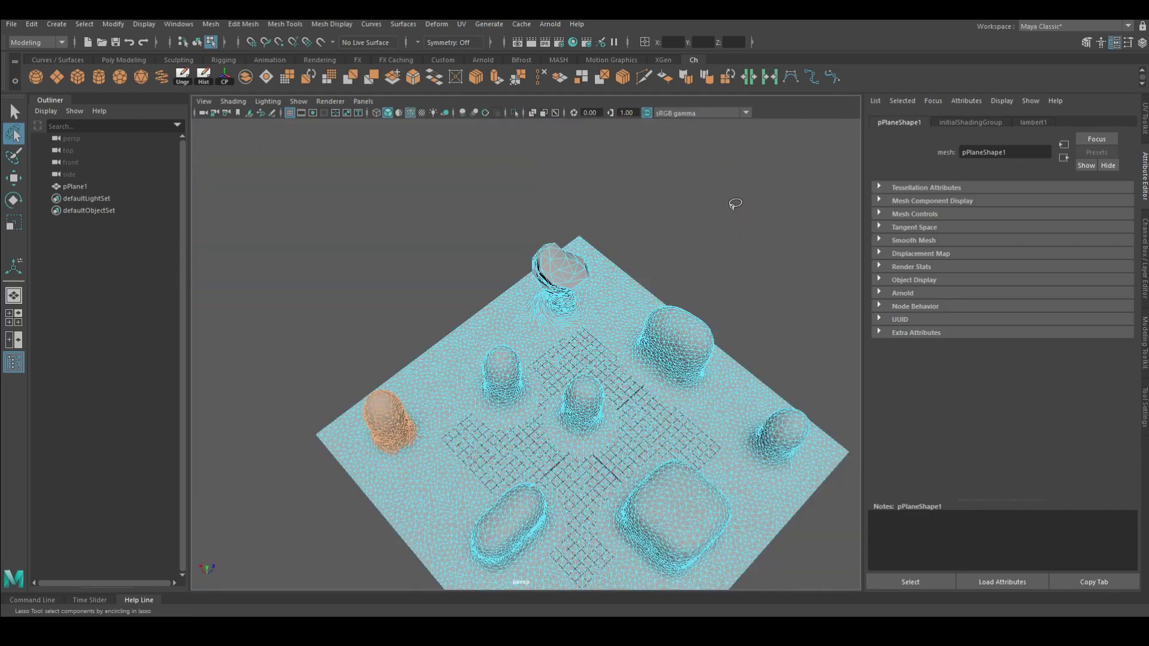
scroll(731, 200, "up", 5)
mouse_move(731, 200)
left_mouse_down("alt")
mouse_move(525, 461)
mouse_move(605, 464)
mouse_move(527, 474)
mouse_move(479, 503)
mouse_move(537, 474)
mouse_move(398, 403)
left_mouse_up("alt")
key("space")
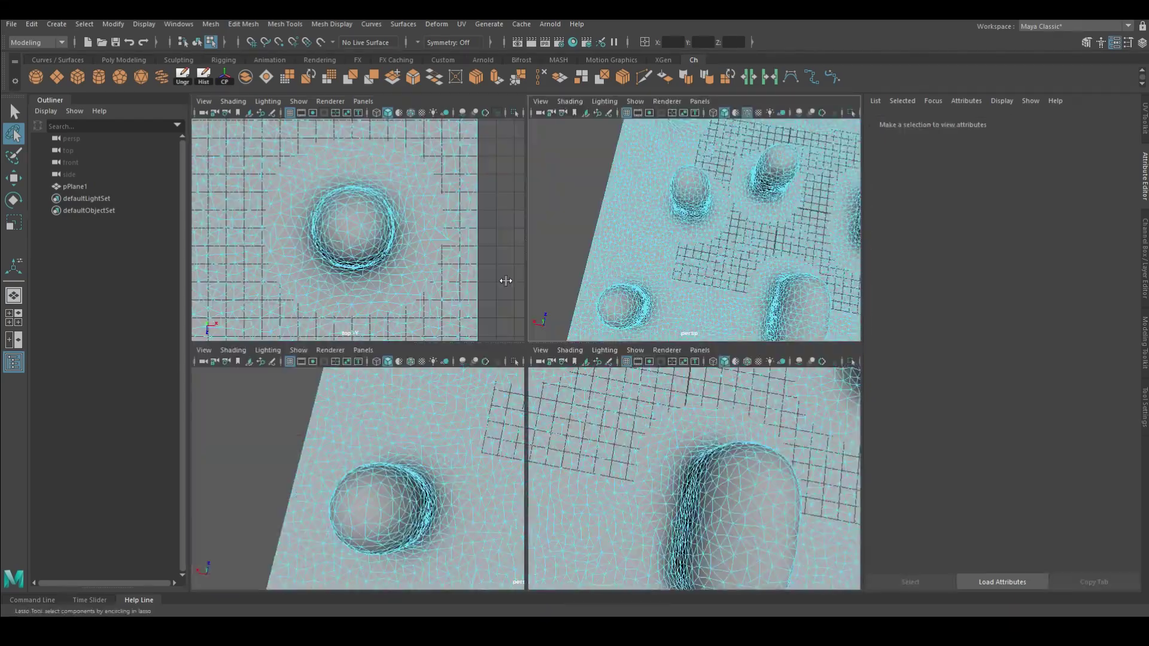
key("space")
left_click_drag(509, 247, 545, 249)
left_click_drag(415, 365, 455, 269)
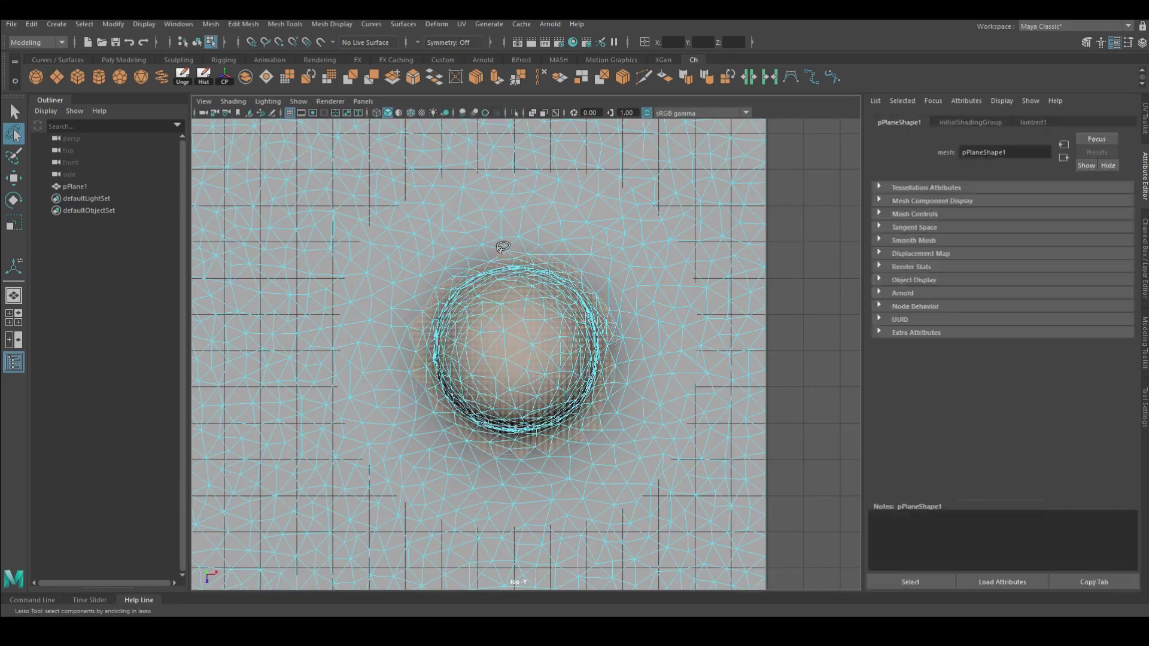
key("w")
left_click_drag(472, 334, 551, 325, "alt")
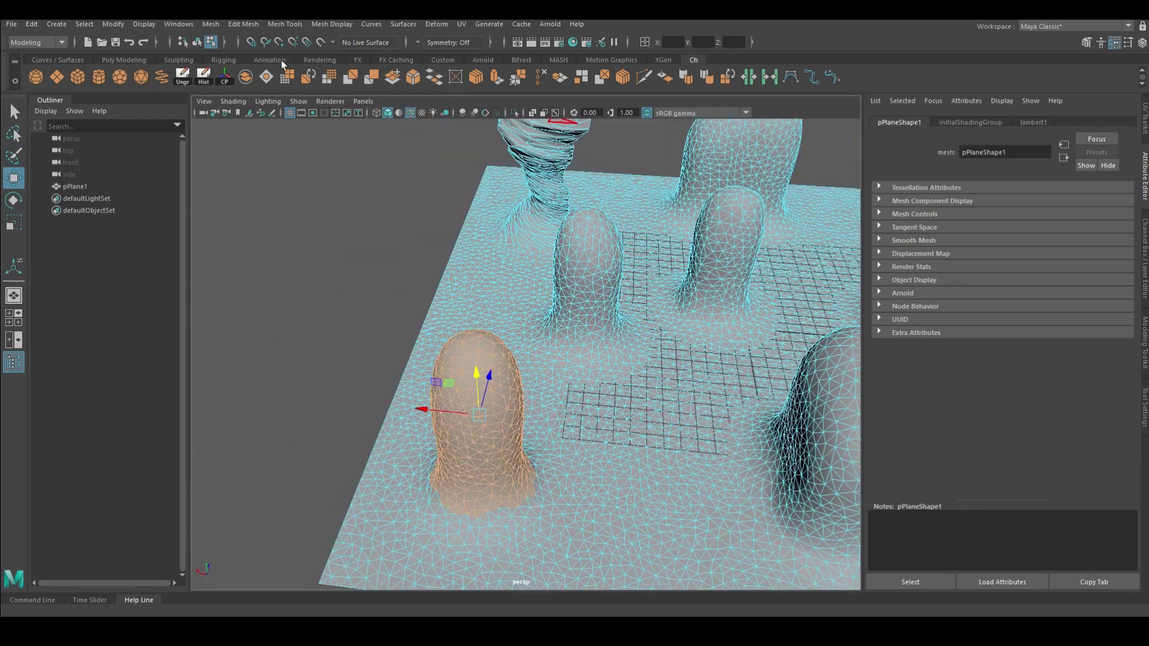
- Flare the selected pillar with Curve -0.495, End Flare X 2.732 and Z 3.299
left_click(438, 25)
left_click(625, 179)
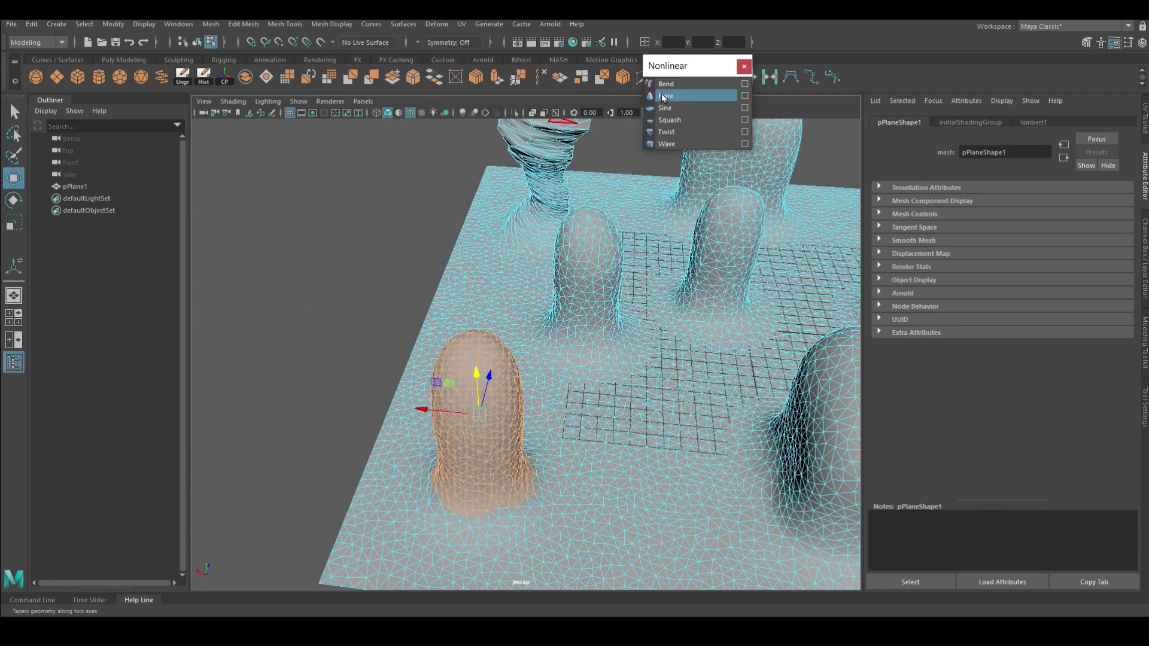
left_click(665, 96)
left_click_drag(1055, 264, 1058, 264)
mouse_move(539, 335)
left_mouse_down("alt")
mouse_move(406, 336)
mouse_move(471, 204)
left_mouse_up("alt")
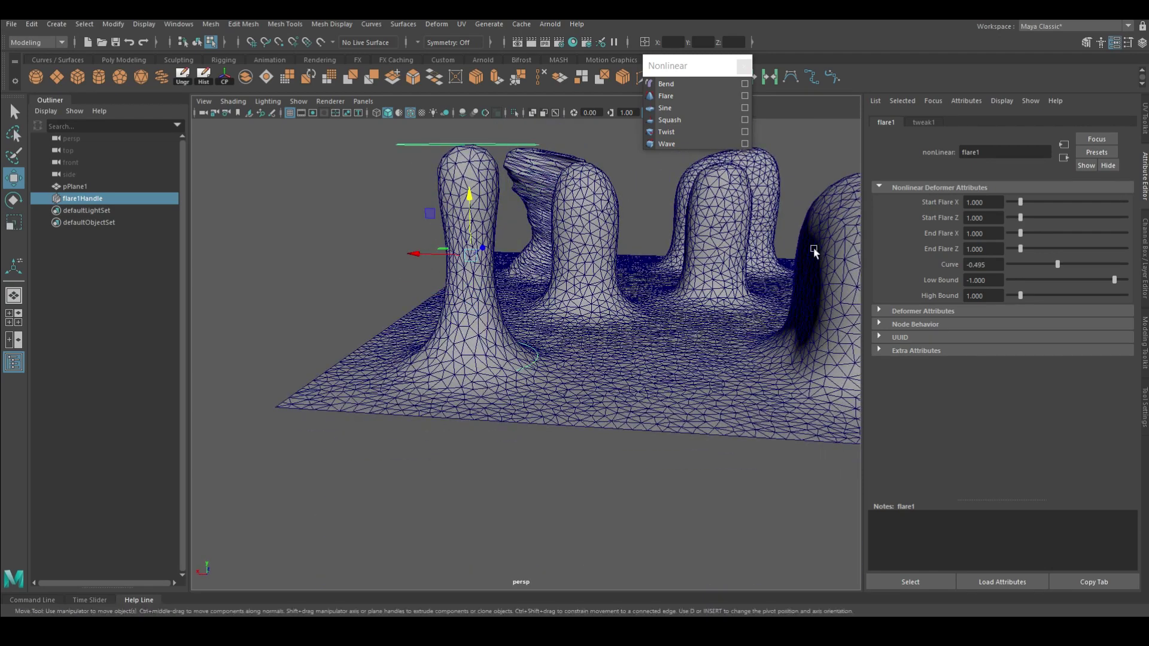
left_click_drag(1020, 217, 1048, 249)
key("e")
mouse_move(501, 306)
left_mouse_down("alt")
mouse_move(507, 423)
mouse_move(548, 245)
mouse_move(496, 289)
mouse_move(539, 284)
left_mouse_up("alt")
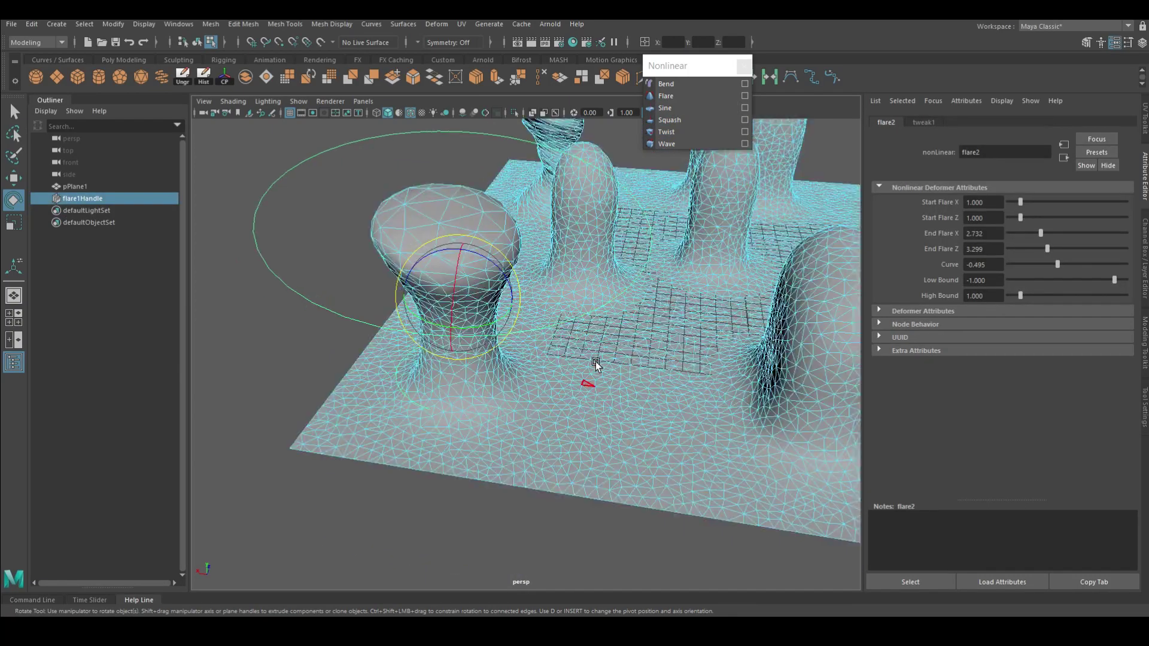
key("space")
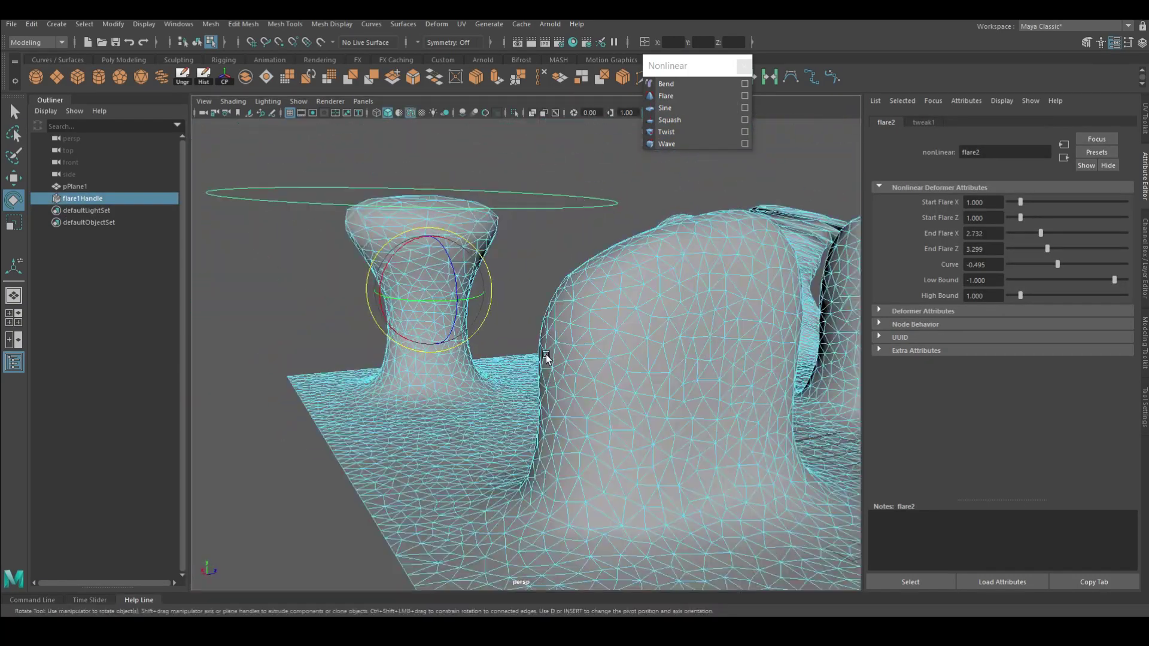
scroll(545, 354, "up", 8)
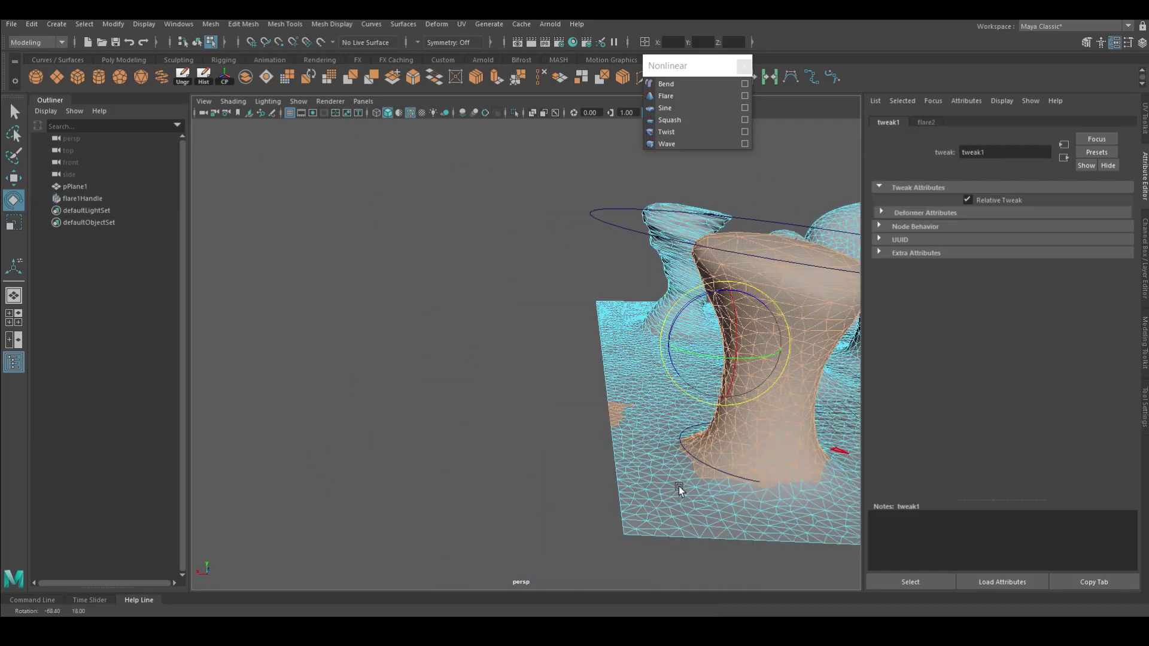
- Add a twist deformer with End Angle 699.954 to the second flared pillar
left_click_drag(515, 242, 516, 242)
left_click_drag(553, 376, 599, 386, "alt")
left_click(680, 129)
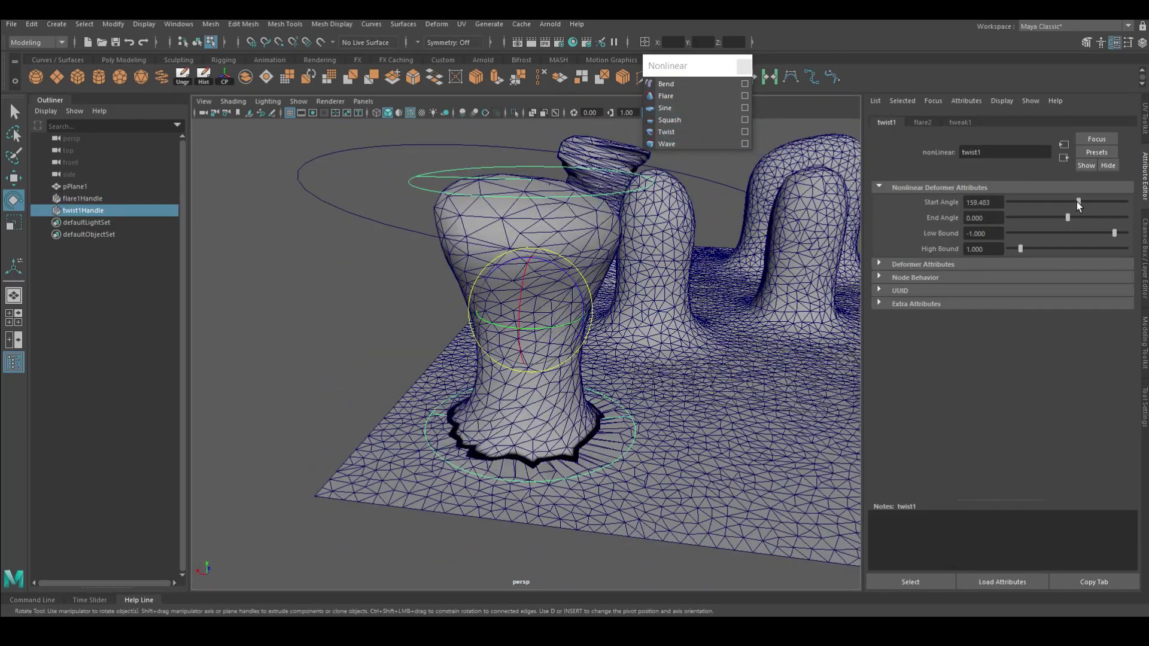
mouse_move(454, 288)
left_mouse_down("alt")
mouse_move(422, 292)
mouse_move(585, 254)
mouse_move(663, 279)
mouse_move(740, 409)
mouse_move(695, 324)
left_mouse_up("alt")
- Select pPlane1 and delete its history to bake the deformations
right_click_drag(695, 323, 748, 297)
left_click(203, 77)
mouse_move(419, 299)
left_mouse_down("alt")
mouse_move(574, 364)
mouse_move(411, 422)
left_mouse_up("alt")
- Select the round mound's faces from the top view and add a twist deformer
left_click(411, 422)
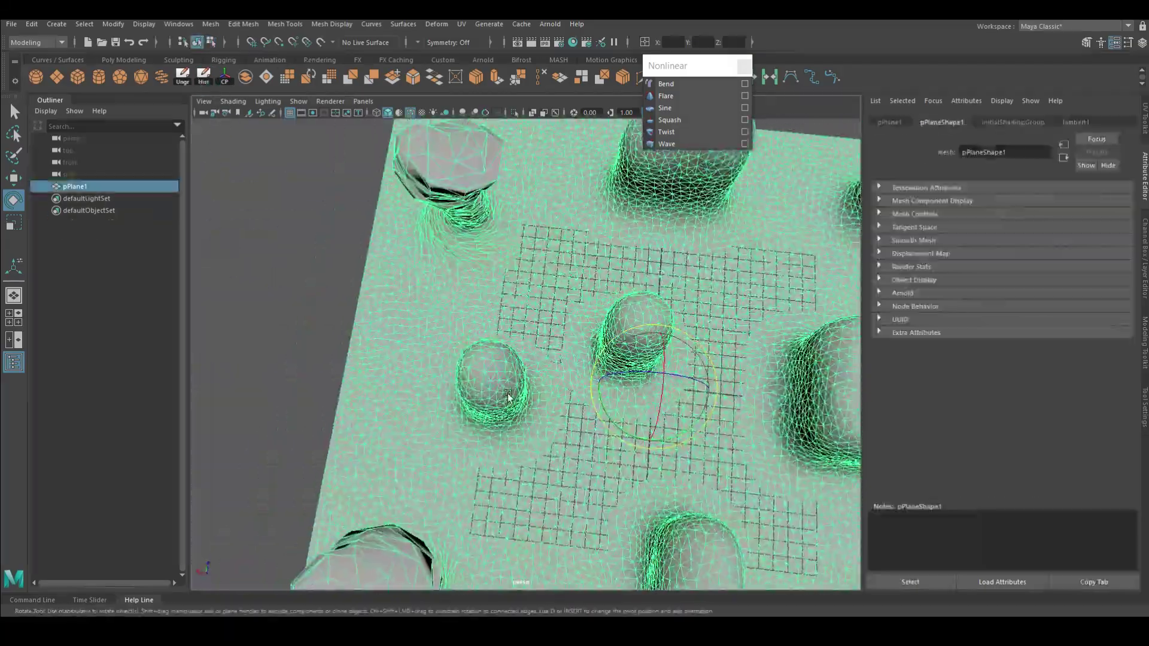
right_click_drag(513, 318, 608, 334, "alt")
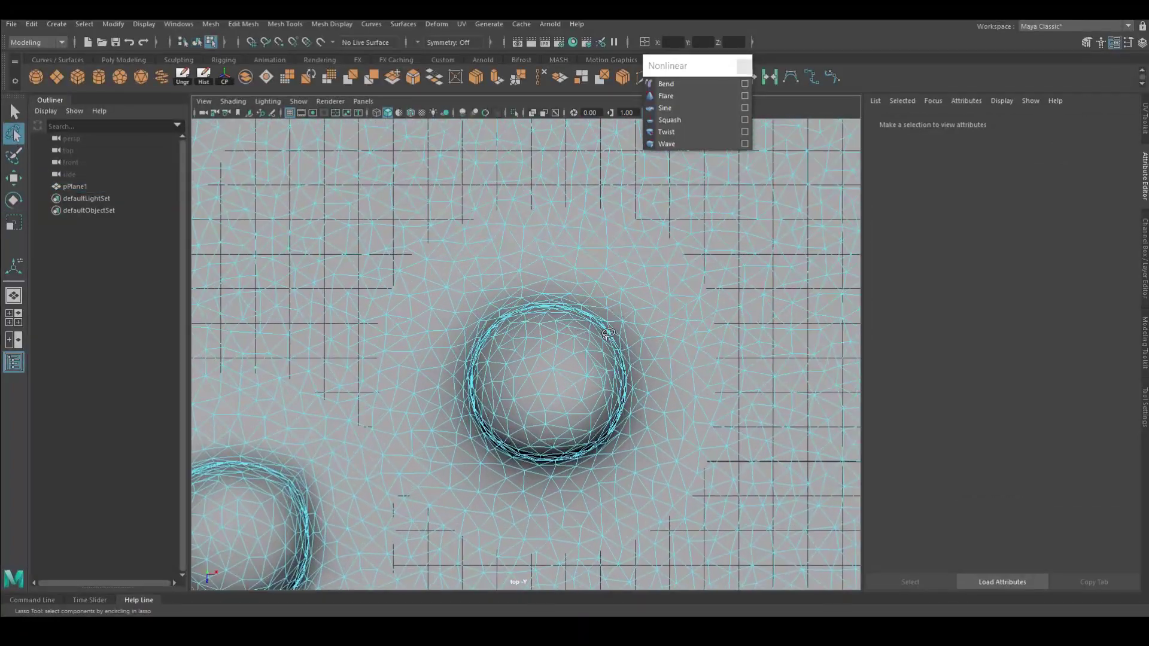
left_click_drag(626, 308, 629, 310)
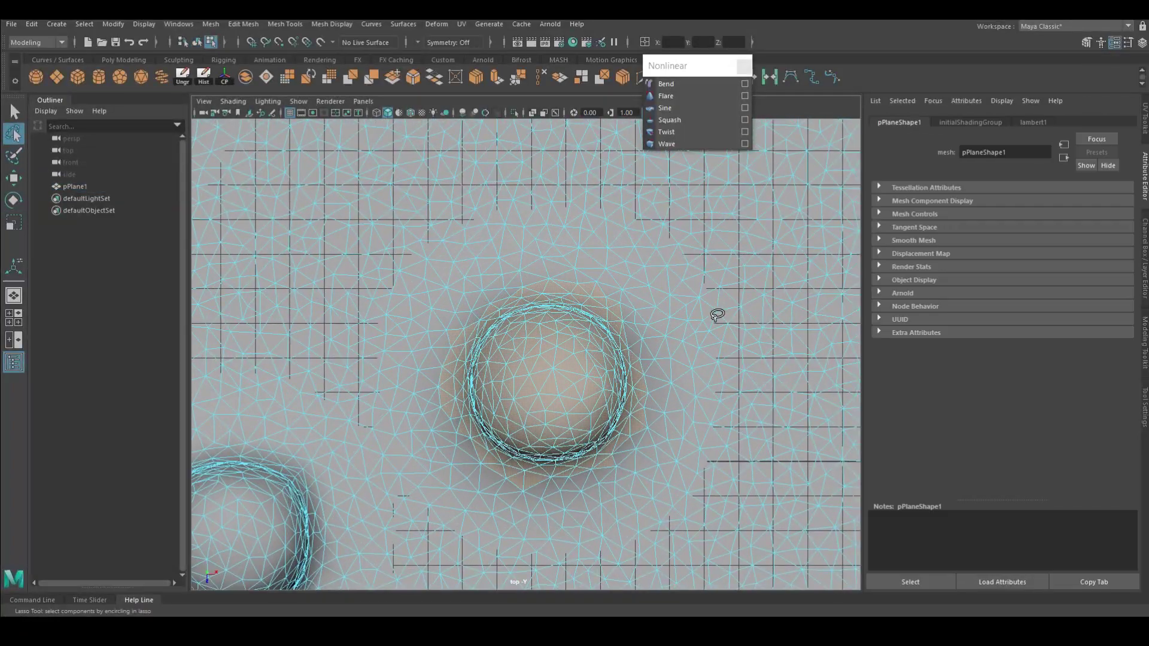
key("g")
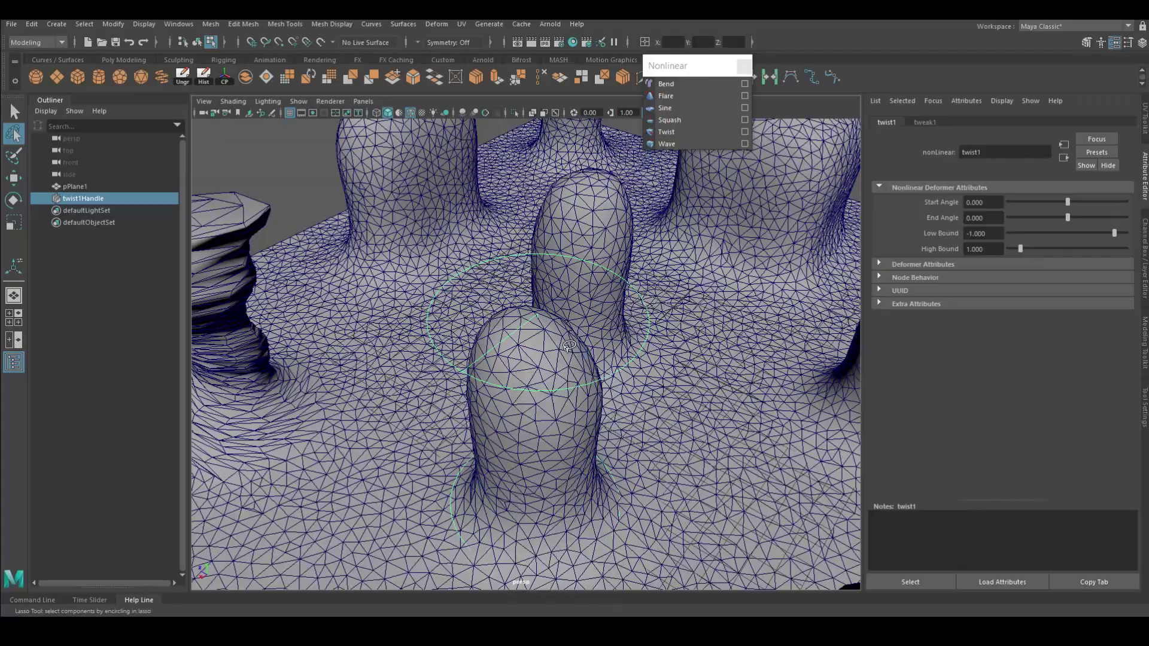
left_click_drag(569, 346, 596, 377, "alt")
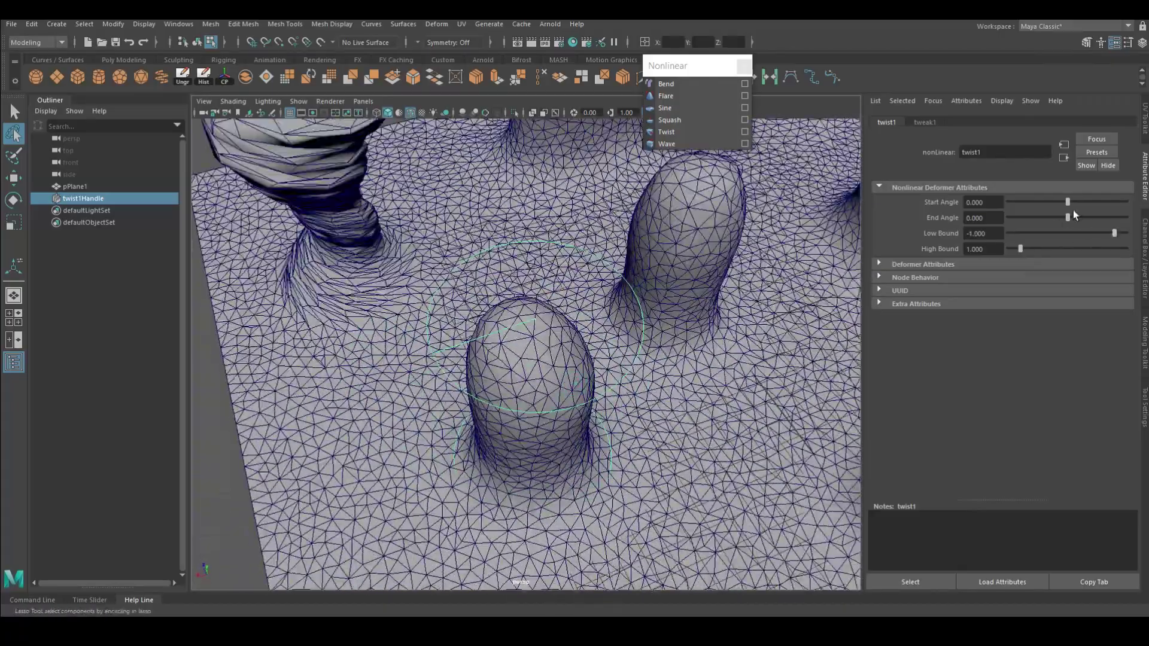
mouse_move(666, 306)
left_mouse_down("alt")
mouse_move(453, 415)
mouse_move(539, 270)
left_mouse_up("alt")
- Set the twist's End Angle to 797.415 and Low Bound to -0.928
left_click_drag(1117, 217, 1122, 217)
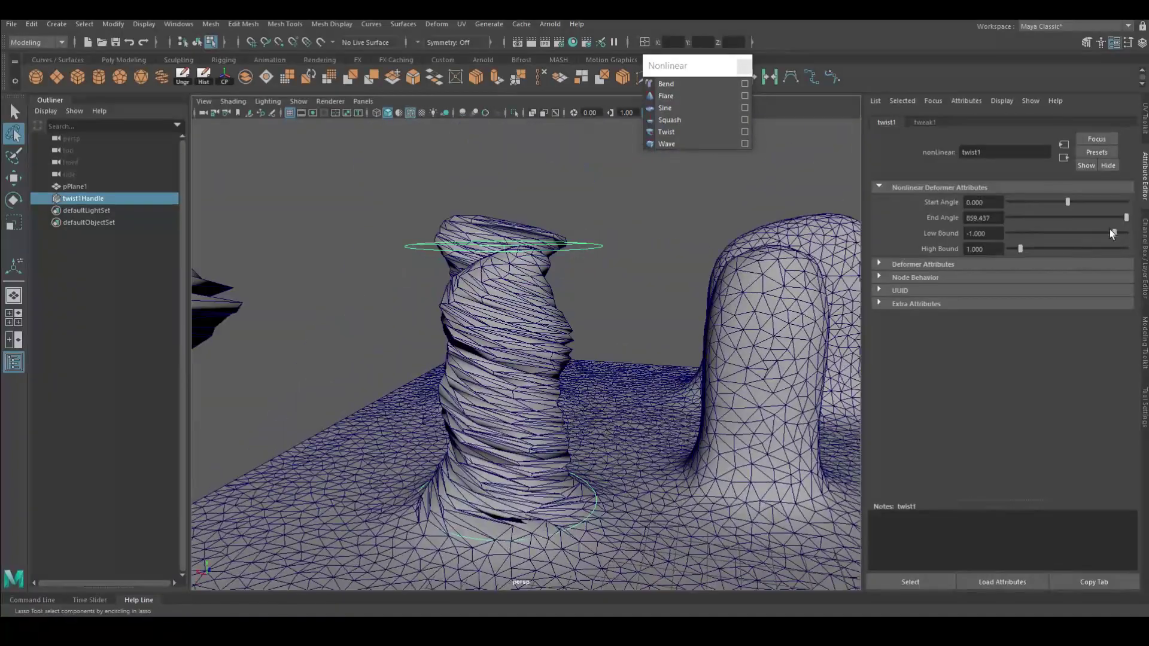
left_click_drag(641, 315, 677, 302, "alt")
left_click_drag(1111, 234, 1115, 233)
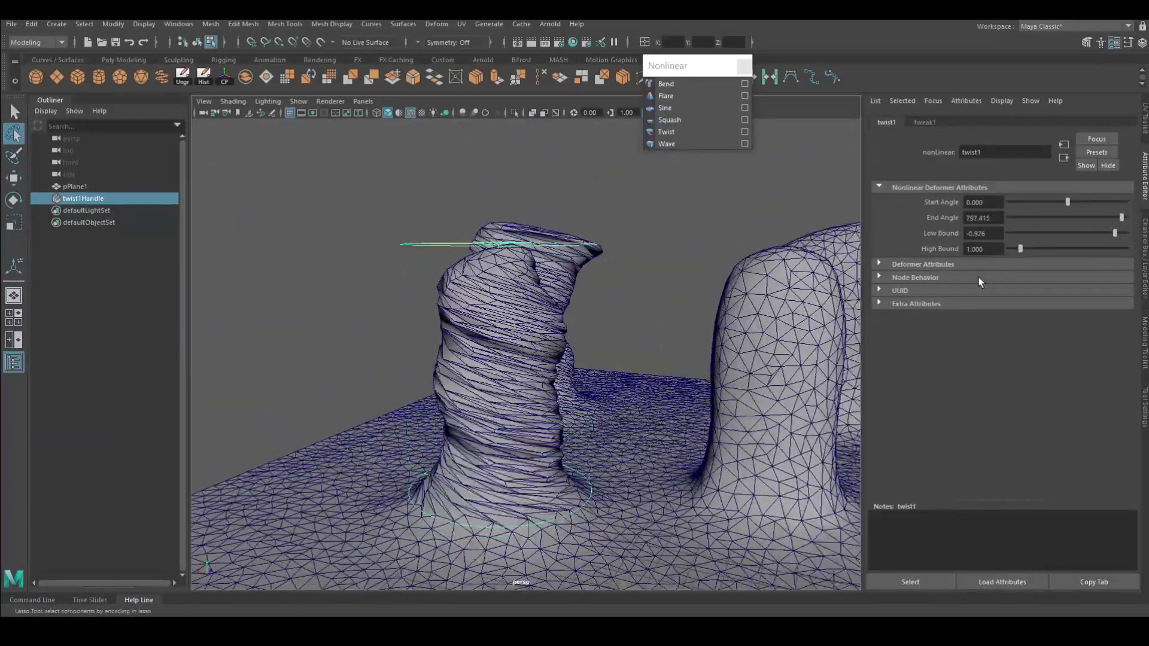
left_click_drag(539, 293, 211, 297, "alt")
mouse_move(572, 364)
left_mouse_down("alt")
mouse_move(611, 380)
mouse_move(590, 321)
mouse_move(385, 346)
mouse_move(587, 395)
mouse_move(479, 383)
mouse_move(367, 397)
mouse_move(608, 513)
mouse_move(415, 330)
left_mouse_up("alt")
left_click_drag(460, 363, 541, 508, "alt")
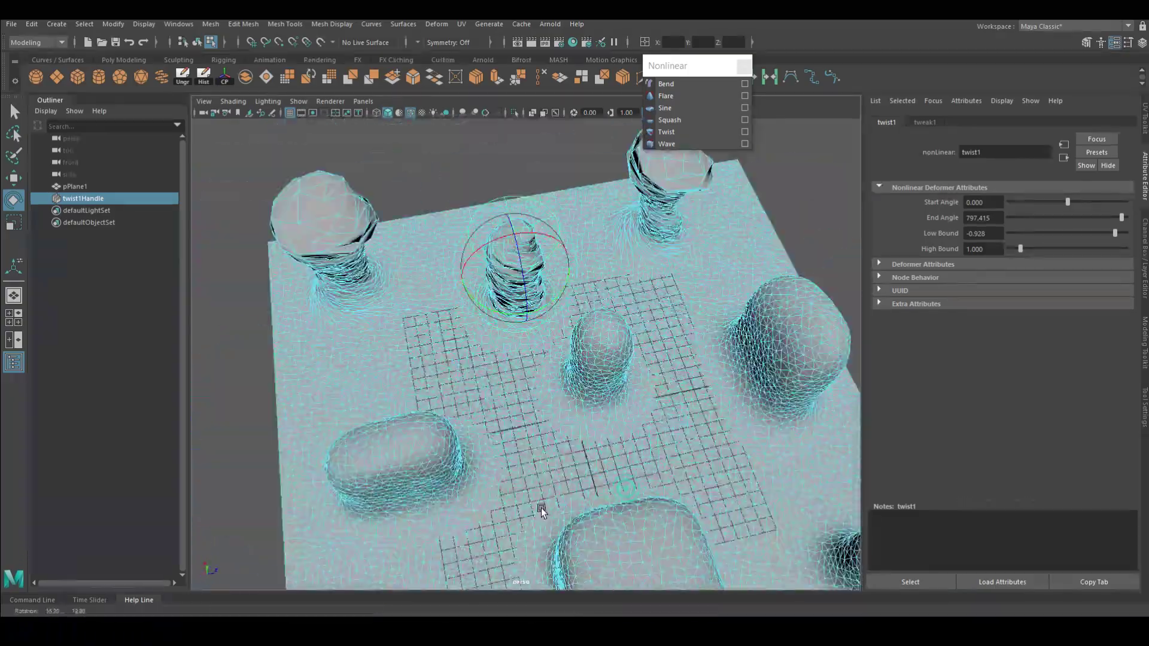
- Lasso-select the capsule-shaped bump's faces from the top view
key("Delete")
left_click(437, 320)
scroll(436, 320, "up", 3)
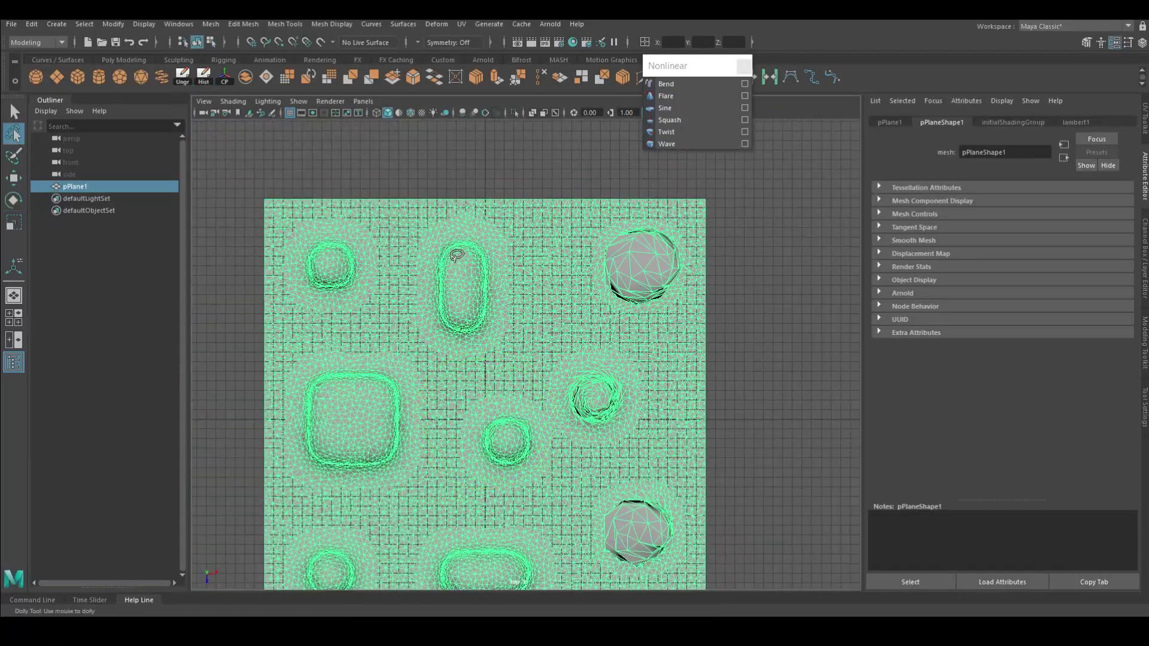
key("q")
scroll(477, 308, "up", 3)
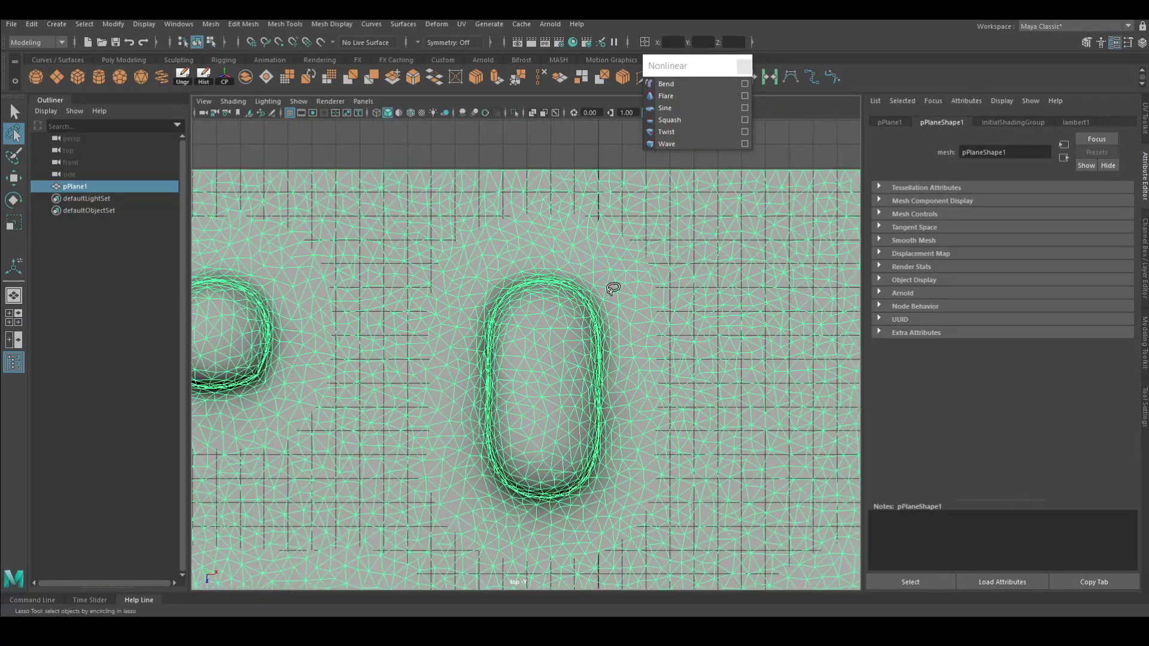
left_click_drag(614, 288, 619, 325)
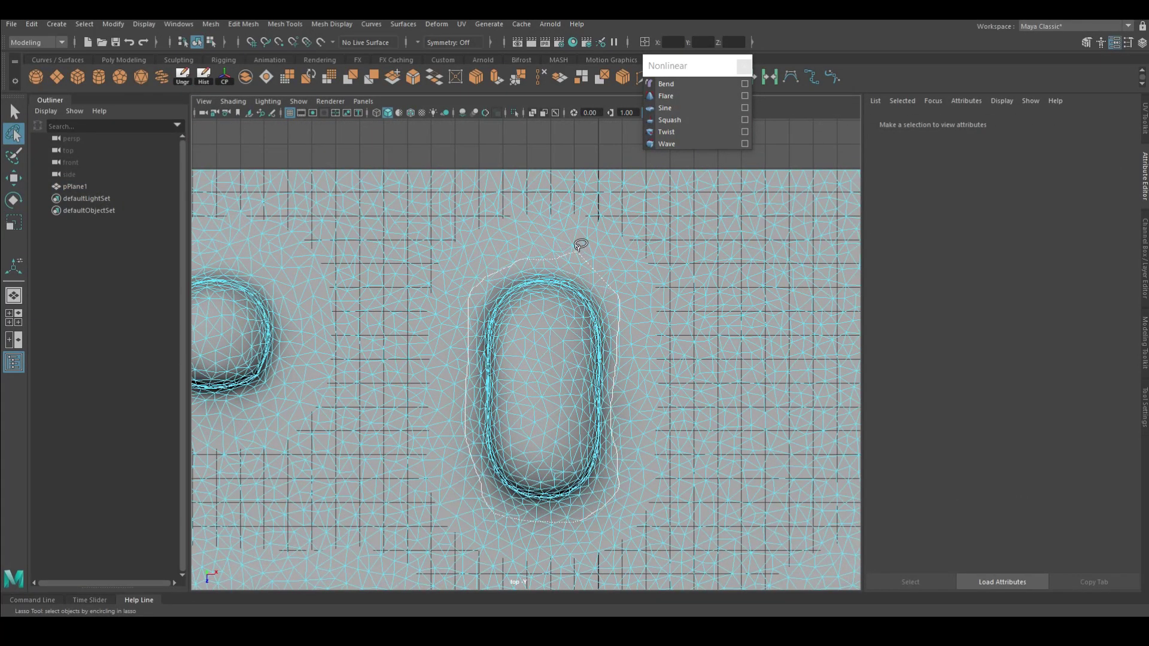
left_click_drag(581, 244, 535, 259)
key("space")
key("space")
mouse_move(710, 457)
left_mouse_down("alt")
mouse_move(536, 403)
mouse_move(657, 149)
mouse_move(831, 73)
left_mouse_up("alt")
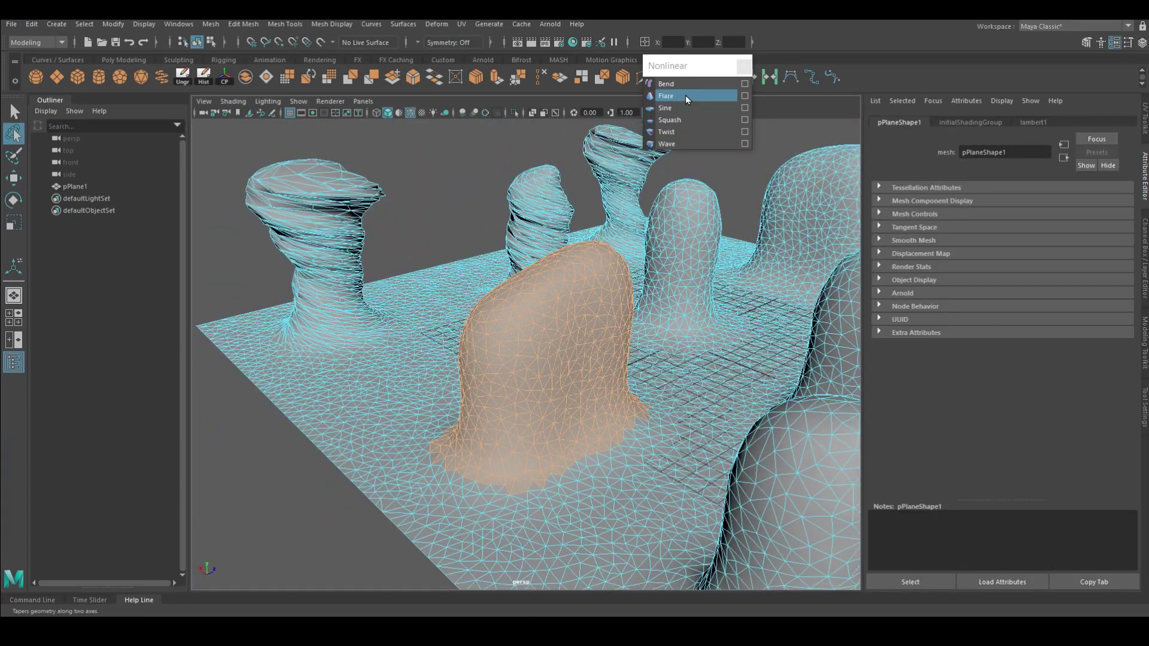
- Add a Nonlinear Flare to the capsule bump and tune its start width and bounds
left_click(685, 95)
left_click_drag(1020, 202, 1066, 234)
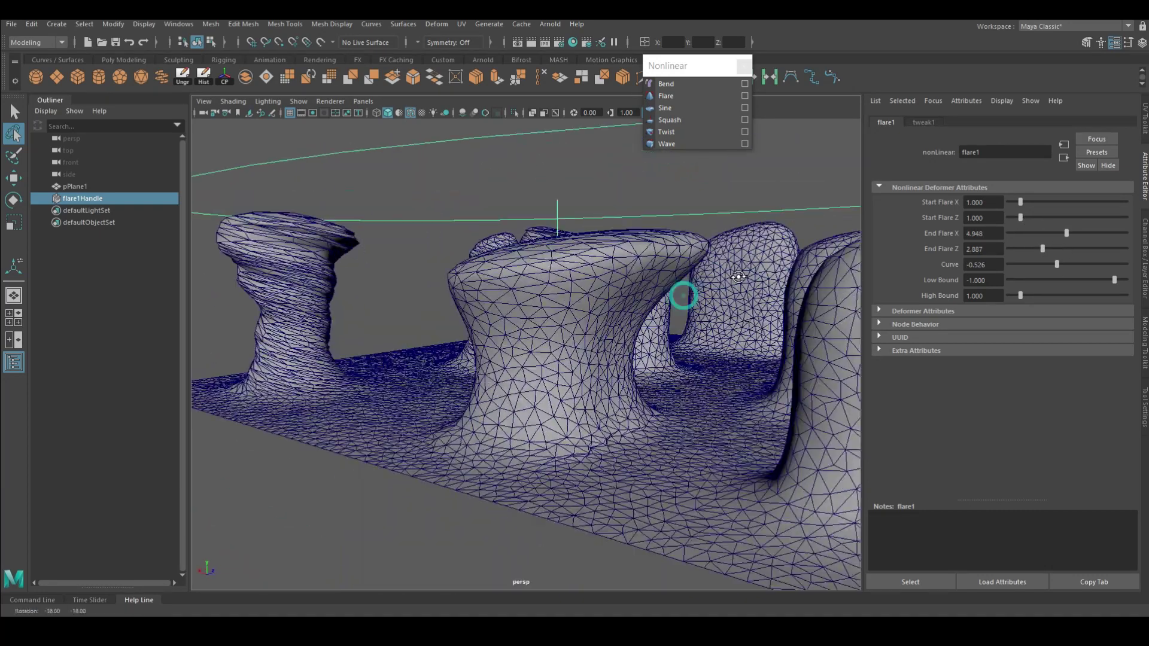
left_click_drag(1109, 283, 1115, 282)
left_click(1105, 280)
left_click_drag(1024, 296, 1017, 295)
left_click_drag(1117, 280, 1114, 280)
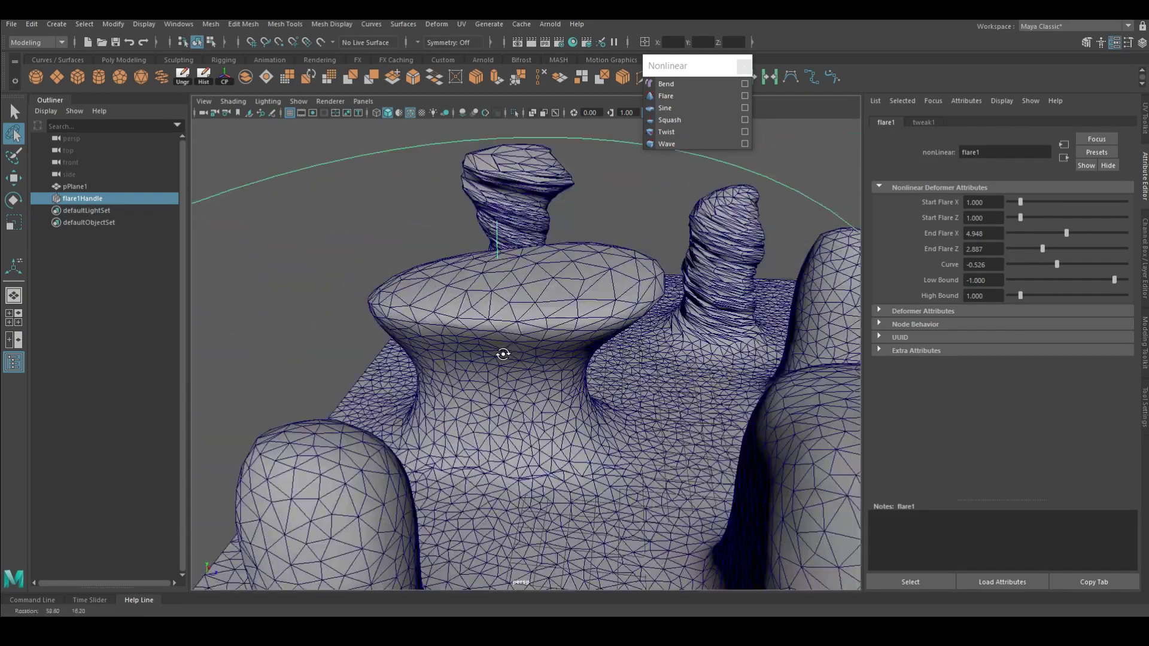
left_click_drag(539, 300, 590, 303, "alt")
mouse_move(658, 251)
left_mouse_down("alt")
mouse_move(400, 333)
mouse_move(625, 281)
mouse_move(534, 353)
left_mouse_up("alt")
scroll(400, 333, "down", 5)
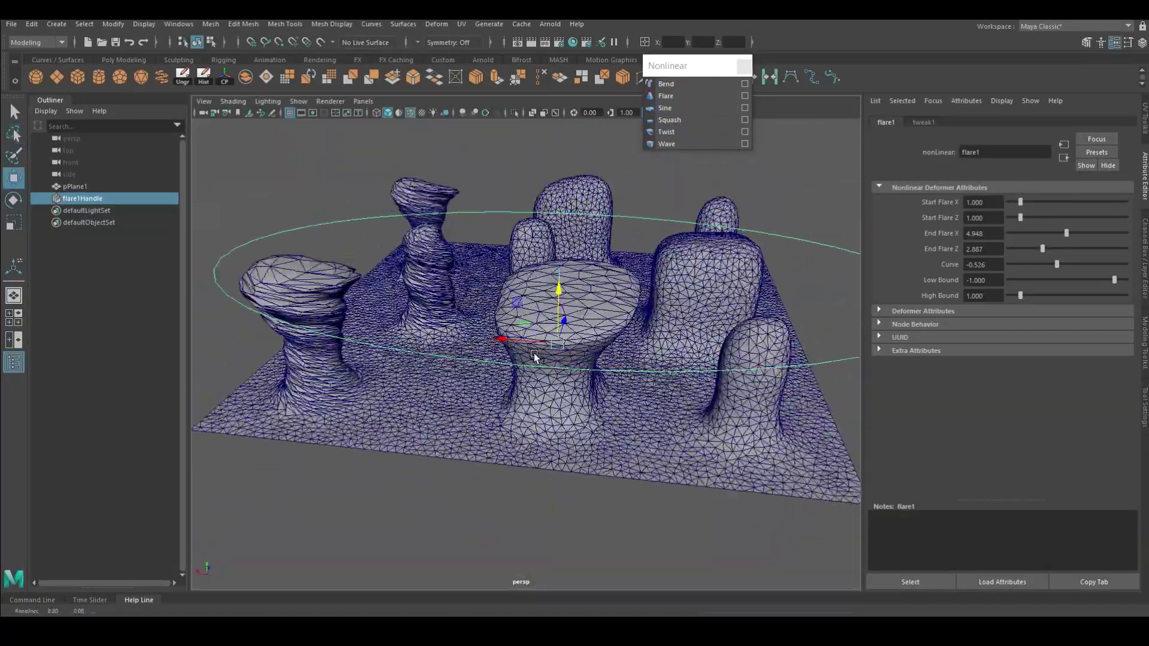
scroll(487, 388, "up", 5)
scroll(392, 380, "down", 2)
- Reselect the flared pillar's faces on the plane mesh
left_click(508, 320)
right_click(508, 320)
scroll(518, 358, "down", 3)
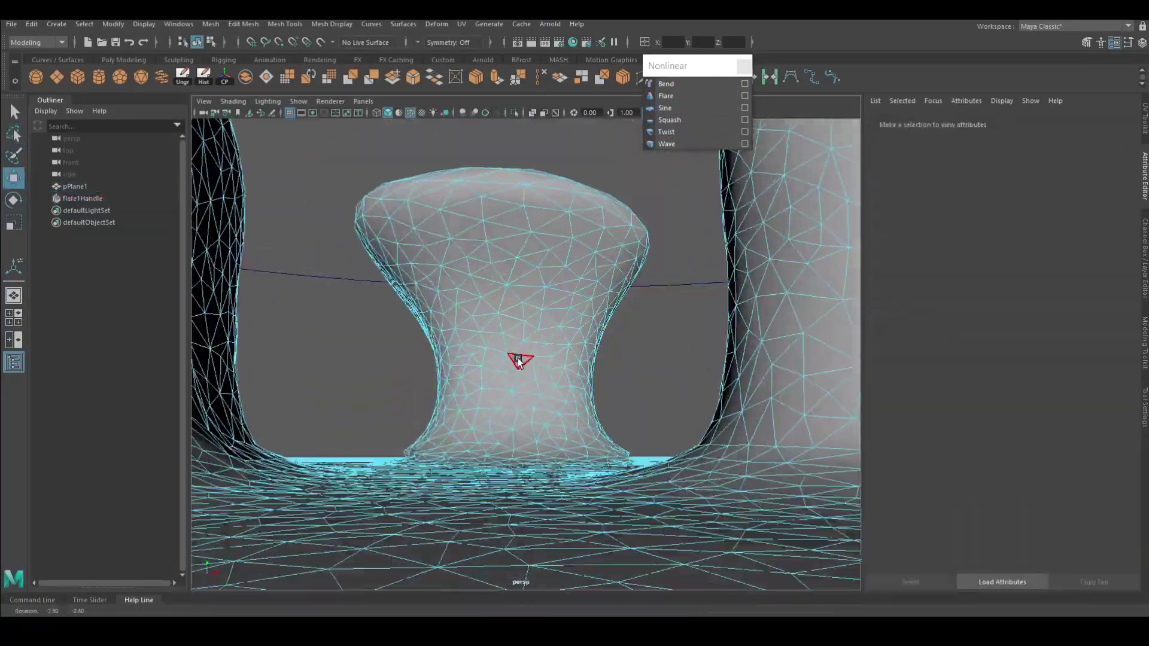
left_click_drag(323, 123, 635, 446)
scroll(633, 446, "up", 3)
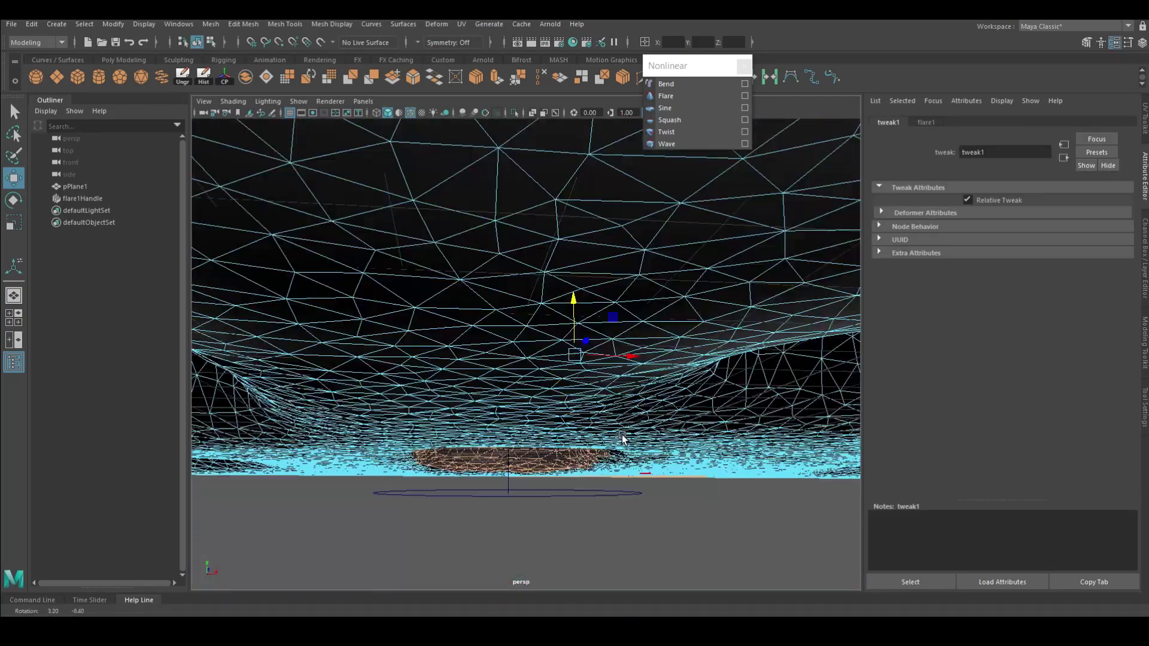
left_click(360, 217)
left_click_drag(673, 511, 674, 513)
left_click_drag(674, 513, 555, 494, "alt")
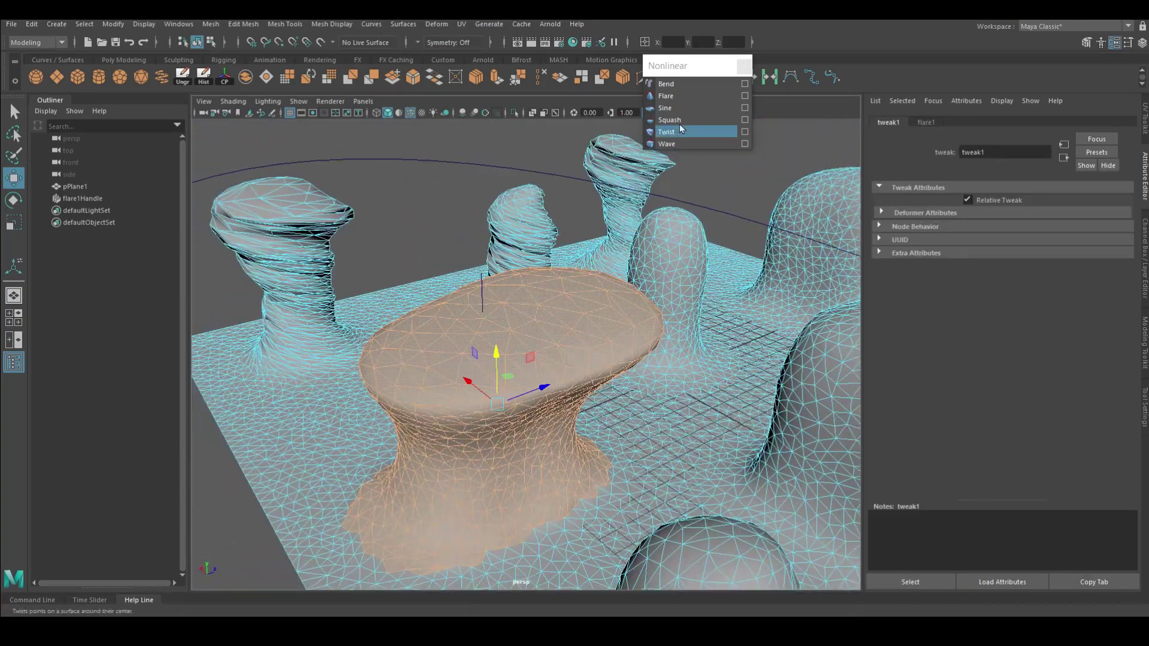
- Twist the pillar to End Angle 389.848 and bake all deformers into pPlane1
left_click(695, 134)
left_click_drag(1079, 216, 1095, 217)
mouse_move(598, 360)
left_mouse_down("alt")
mouse_move(529, 257)
mouse_move(41, 223)
left_mouse_up("alt")
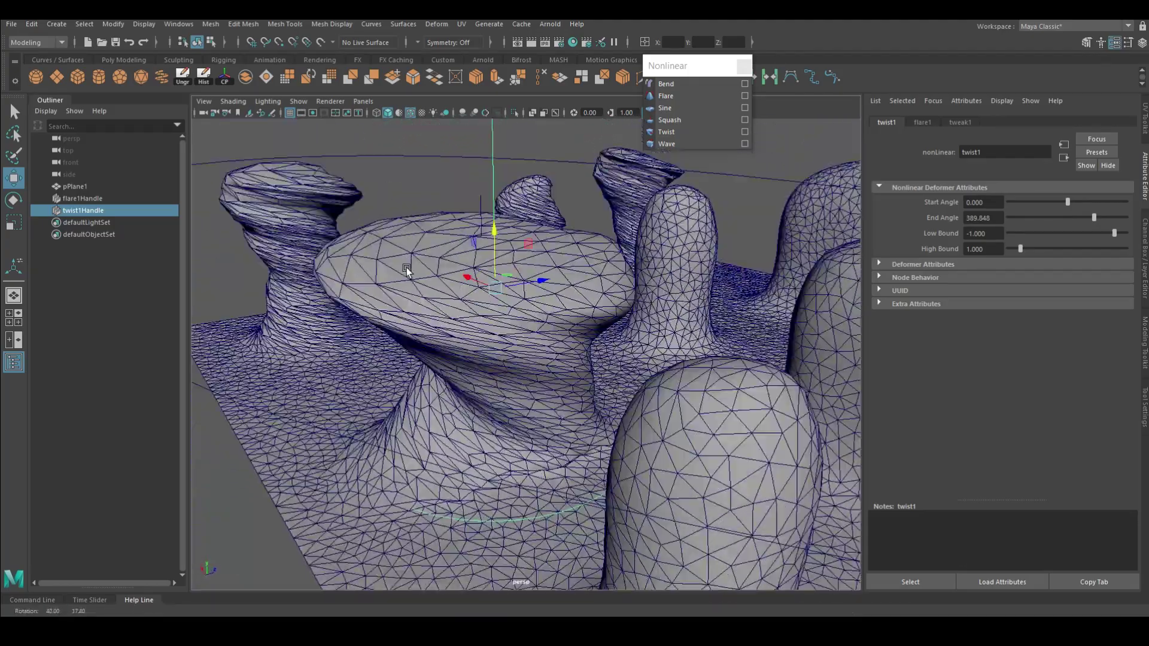
mouse_move(517, 227)
left_mouse_down()
mouse_move(517, 253)
mouse_move(608, 281)
mouse_move(688, 503)
mouse_move(518, 286)
mouse_move(516, 468)
left_mouse_up()
key("e")
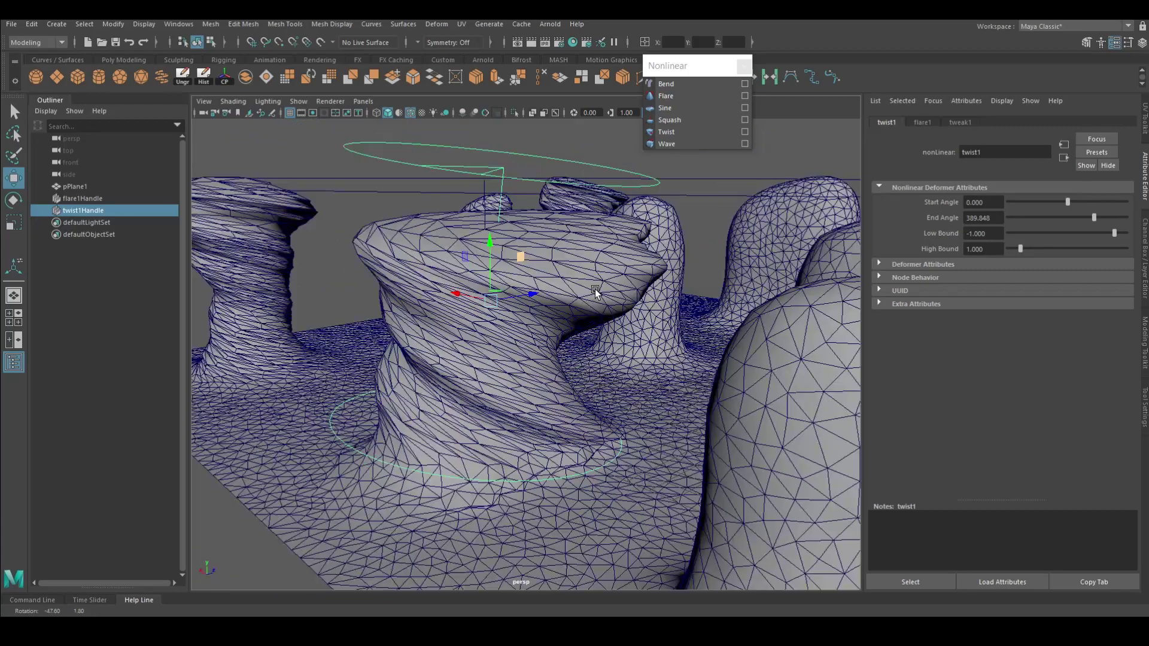
left_click(516, 468)
scroll(384, 167, "up", 3)
key("ctrl+z")
key("ctrl+z")
scroll(485, 303, "down", 2)
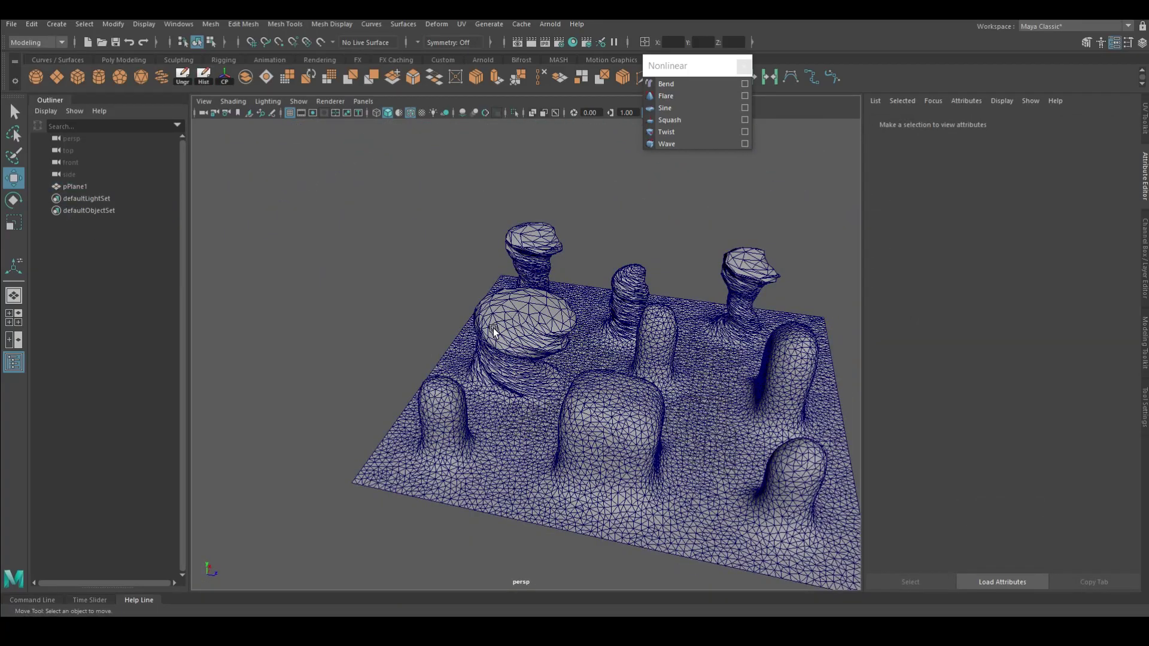
- Lasso-select the round bump's faces from the top view
mouse_move(502, 329)
left_mouse_down("alt")
mouse_move(483, 346)
mouse_move(482, 464)
mouse_move(751, 434)
mouse_move(590, 367)
mouse_move(557, 450)
left_mouse_up("alt")
left_click(585, 385)
key("space")
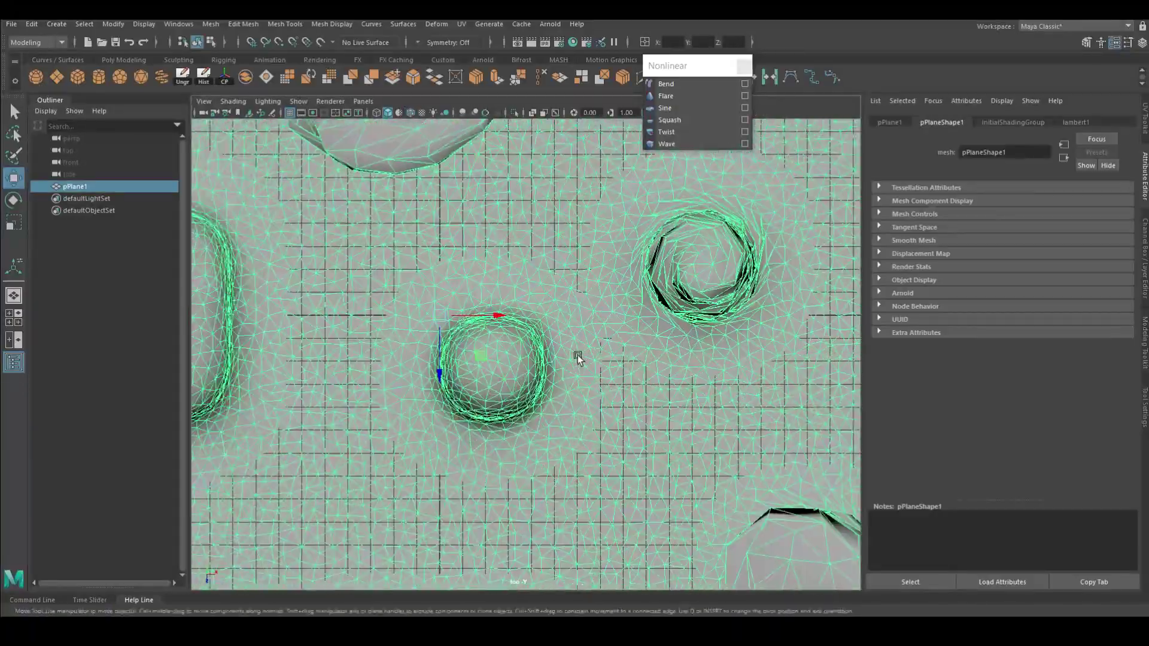
left_click_drag(509, 298, 530, 298)
left_click_drag(449, 427, 425, 359)
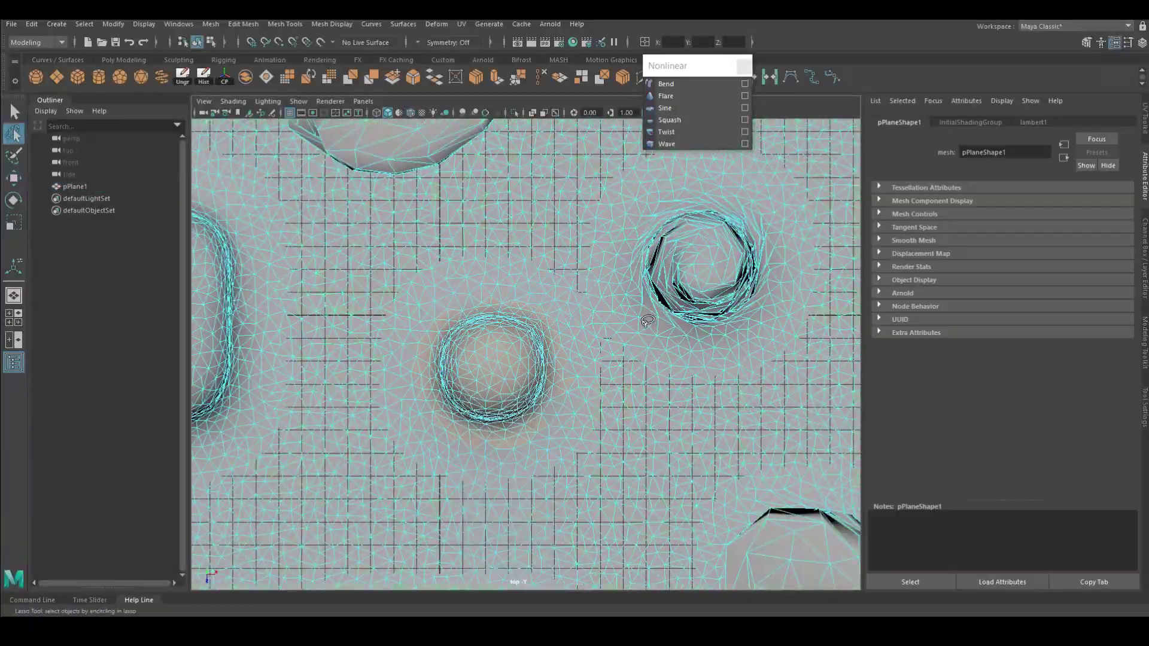
key("space")
mouse_move(539, 323)
left_mouse_down("alt")
mouse_move(543, 284)
mouse_move(521, 286)
left_mouse_up("alt")
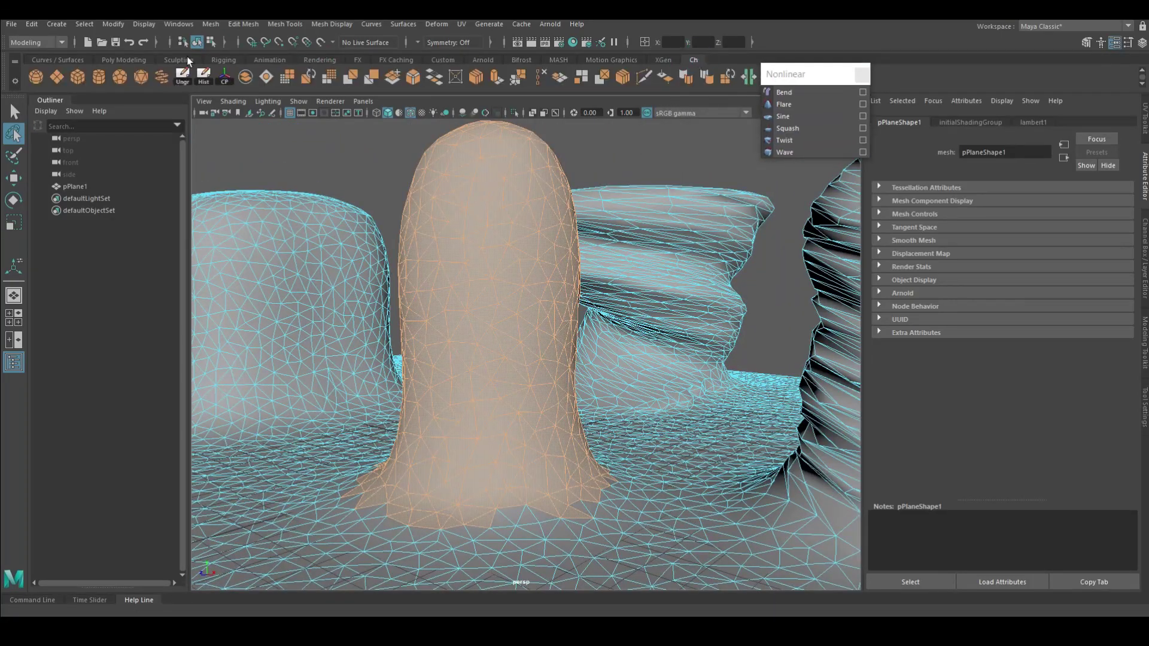
- Wrap the bump in a lattice and lower its top points to flatten it into a dome
left_click(436, 24)
left_click(476, 105)
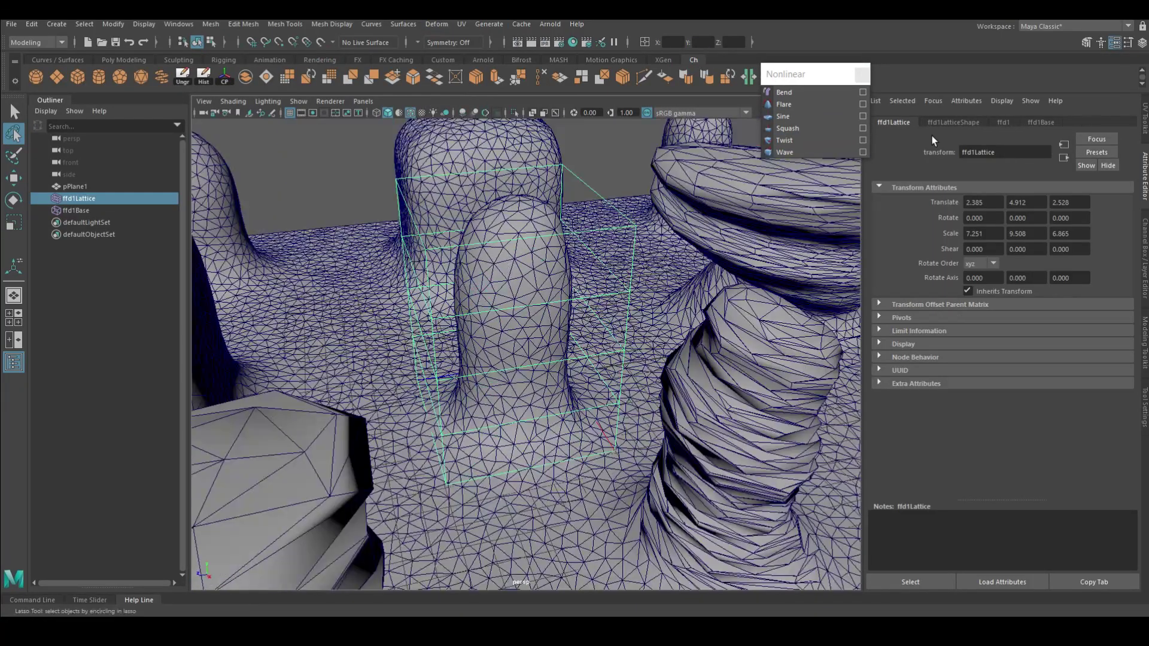
left_click_drag(1012, 217, 1010, 217)
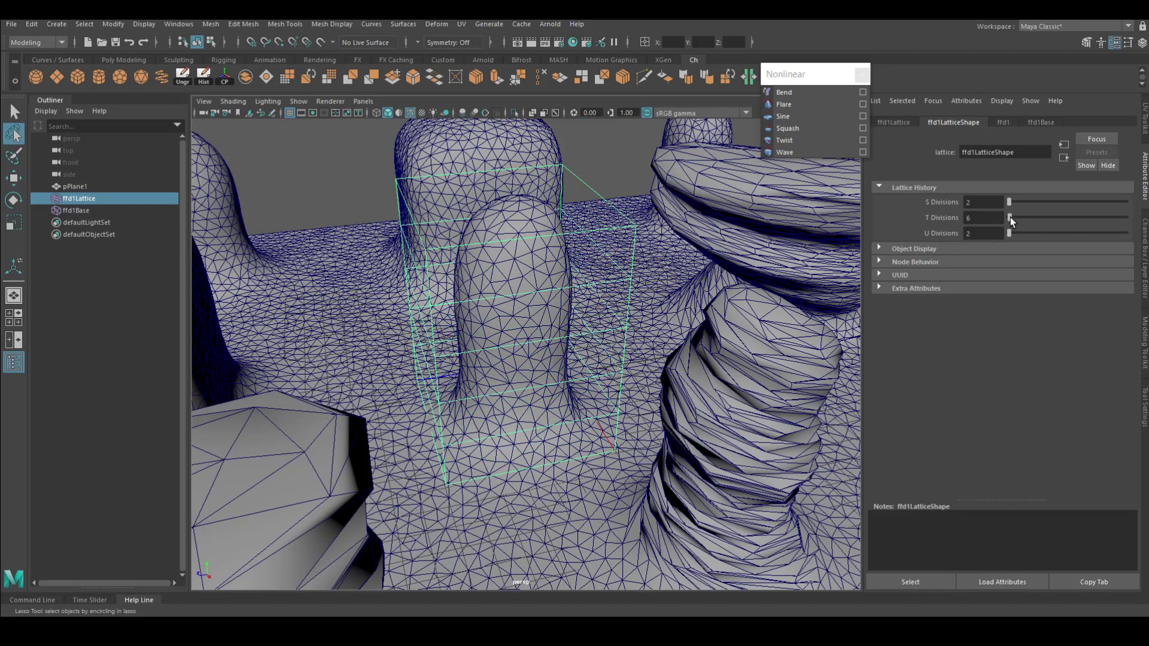
left_click_drag(538, 329, 584, 195, "alt")
key("w")
right_click_drag(483, 185, 458, 188)
left_click_drag(335, 180, 635, 215)
left_click_drag(634, 216, 546, 237, "alt")
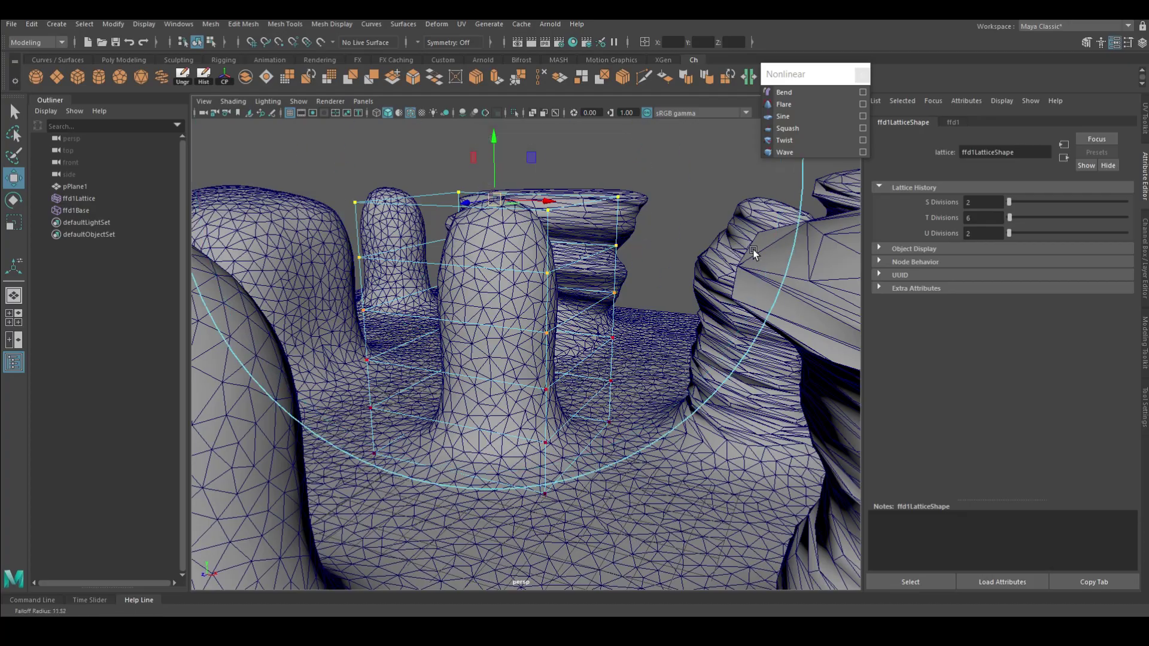
key("w")
mouse_move(521, 218)
left_mouse_down("alt")
mouse_move(527, 180)
mouse_move(494, 251)
left_mouse_up("alt")
mouse_move(511, 347)
left_mouse_down("alt")
mouse_move(520, 292)
mouse_move(469, 355)
left_mouse_up("alt")
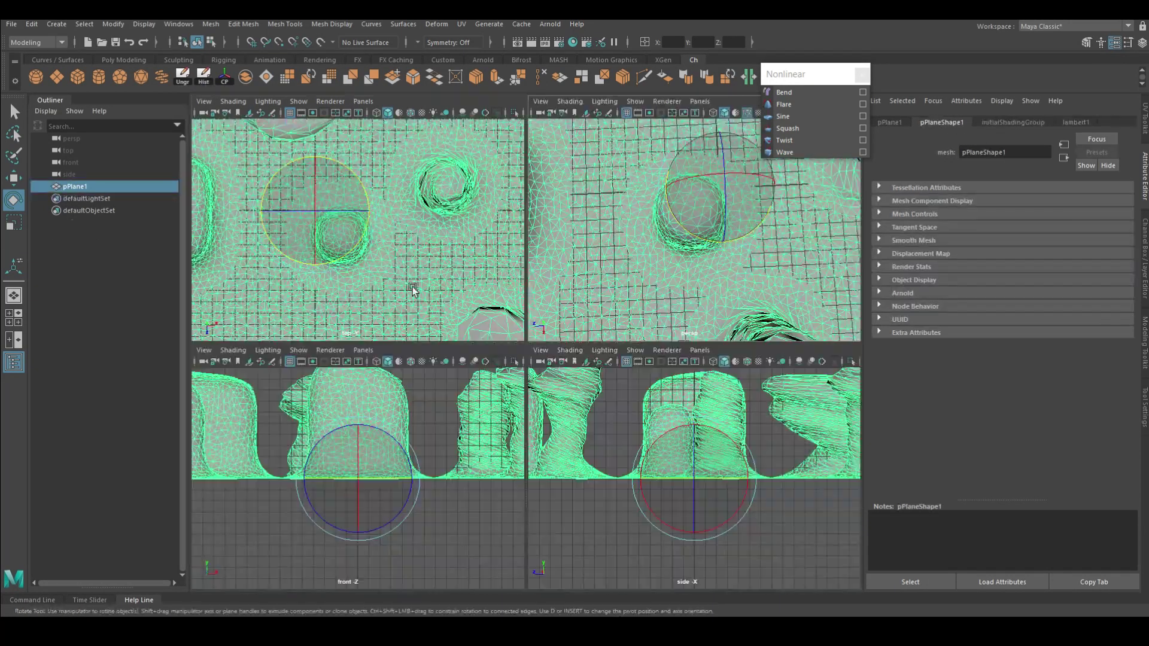
- Twist the bump into a tight spiral with End Angle 726.534
key("space")
right_click_drag(580, 320, 581, 396)
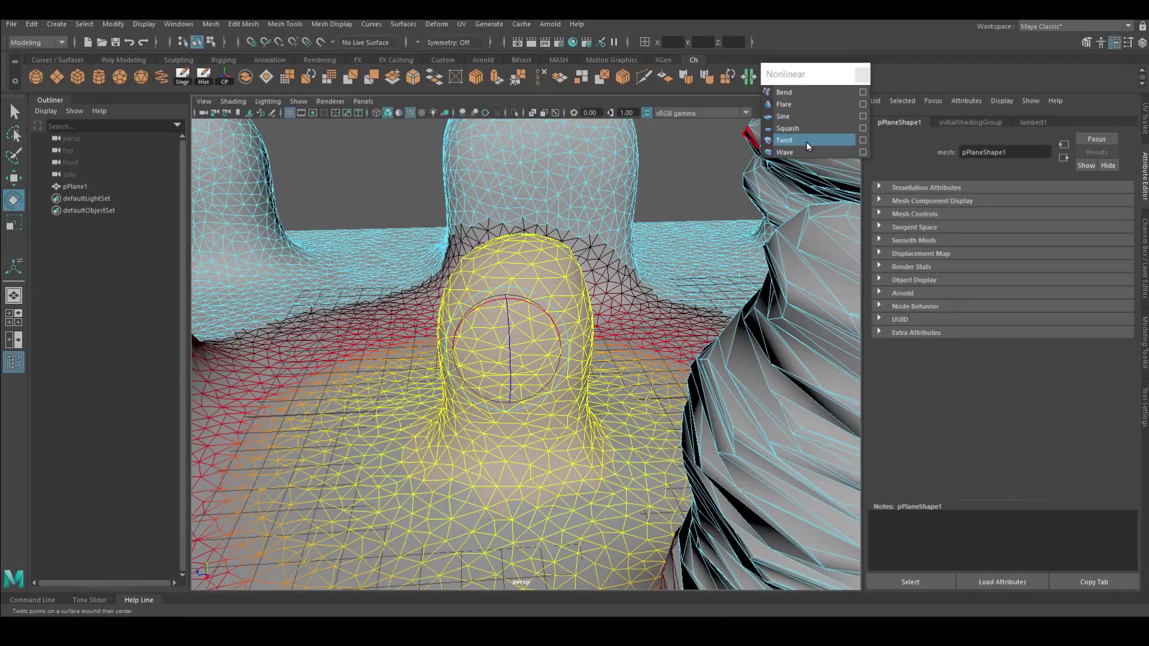
left_click(806, 140)
left_click_drag(1067, 218, 1115, 226)
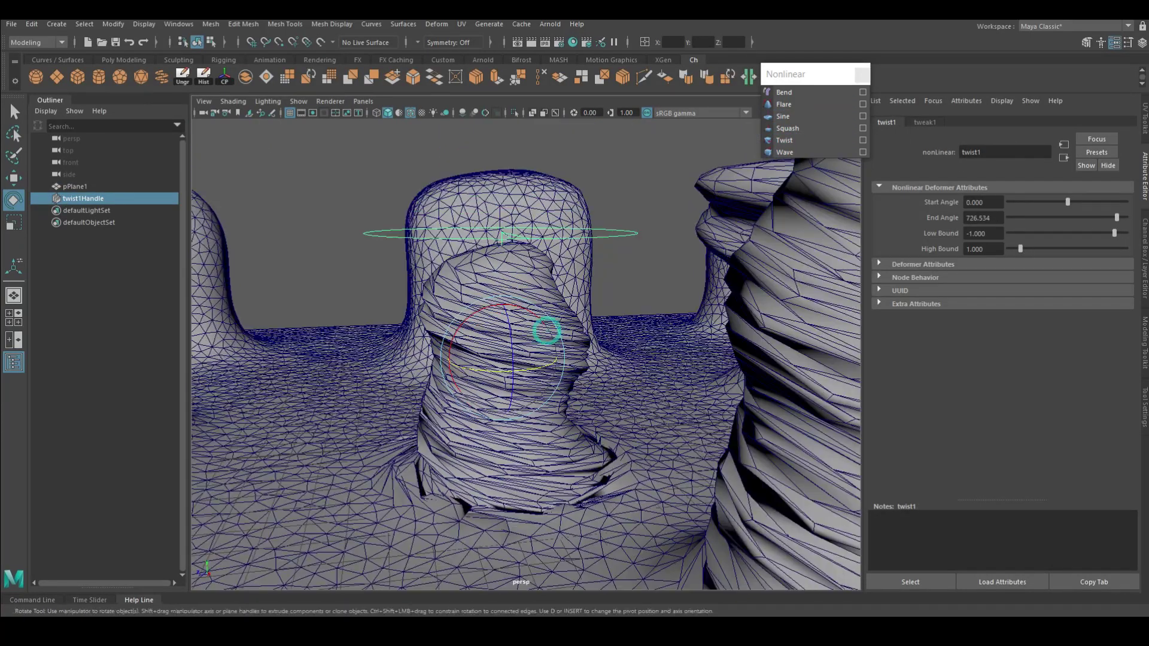
mouse_move(527, 335)
left_mouse_down("alt")
mouse_move(466, 326)
mouse_move(480, 296)
left_mouse_up("alt")
key("w")
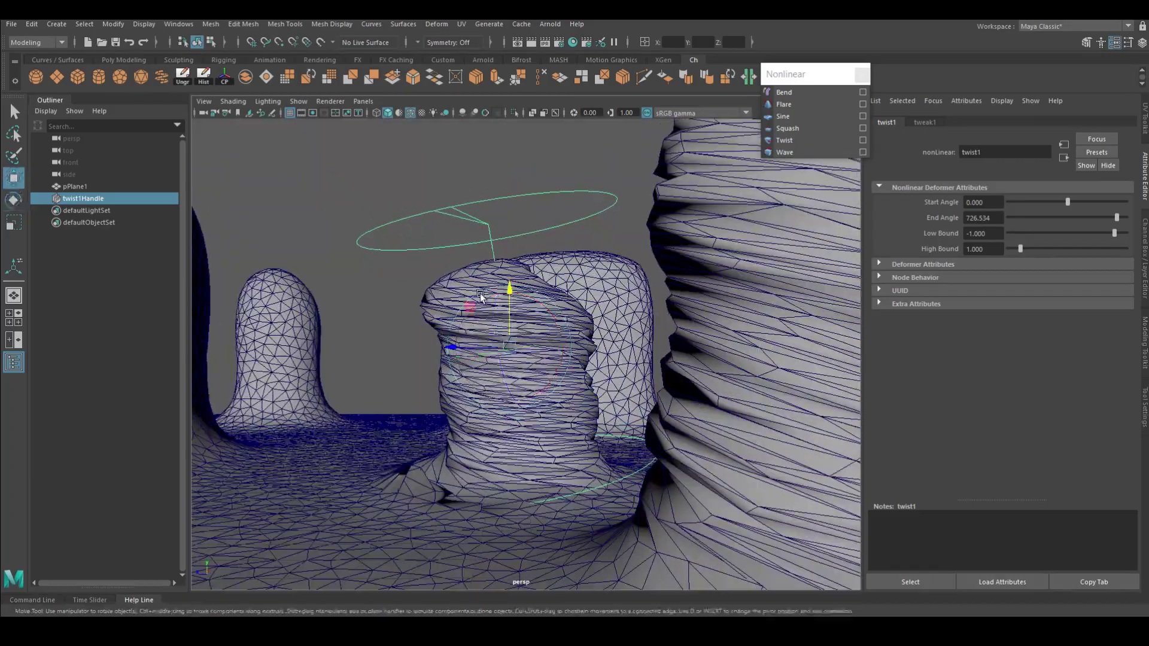
left_click_drag(519, 342, 431, 379, "alt")
mouse_move(431, 380)
right_mouse_down("alt")
mouse_move(514, 302)
mouse_move(539, 311)
right_mouse_up("alt")
mouse_move(539, 311)
left_mouse_down("alt")
mouse_move(551, 325)
mouse_move(534, 395)
mouse_move(721, 281)
mouse_move(539, 335)
left_mouse_up("alt")
- Delete history on pPlane1 to bake the twist, then switch to face selection
left_click(539, 335)
left_click(598, 180)
mouse_move(598, 180)
left_mouse_down("alt")
mouse_move(414, 331)
mouse_move(533, 436)
left_mouse_up("alt")
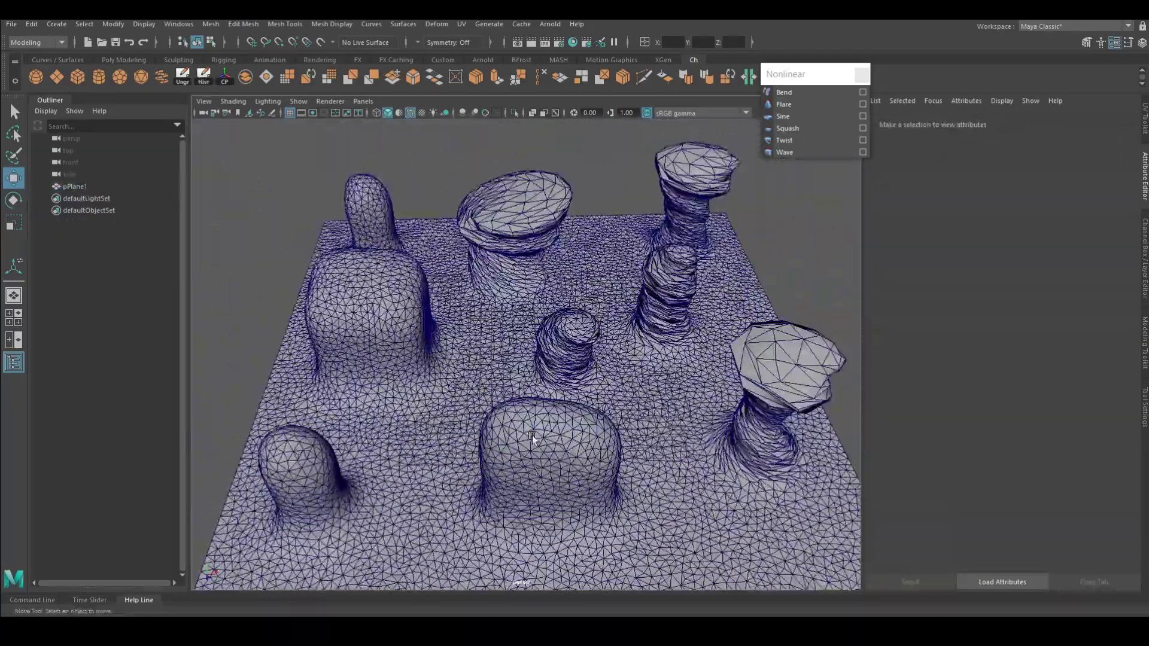
left_click(371, 393)
mouse_move(371, 393)
left_mouse_down("alt")
mouse_move(456, 256)
mouse_move(513, 470)
left_mouse_up("alt")
right_click_drag(525, 320, 544, 393)
left_click(539, 417)
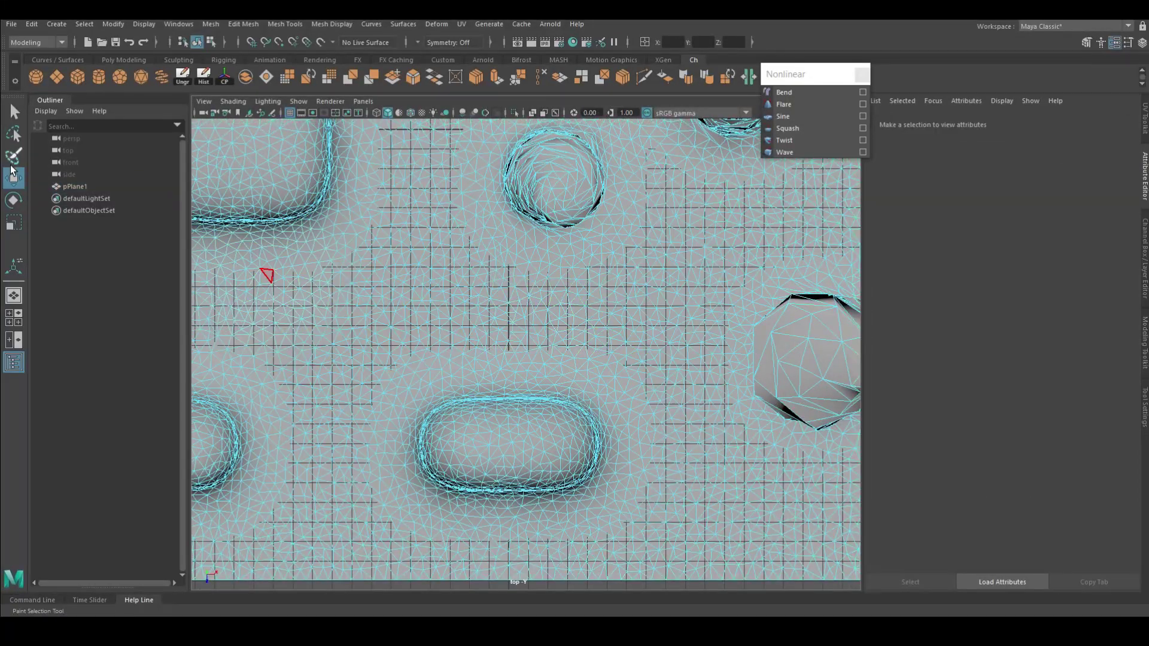
- Lasso the next bump's faces and add a Twist, first reaching about -204 degrees
mouse_move(488, 373)
left_mouse_down()
mouse_move(455, 336)
mouse_move(491, 300)
left_mouse_up()
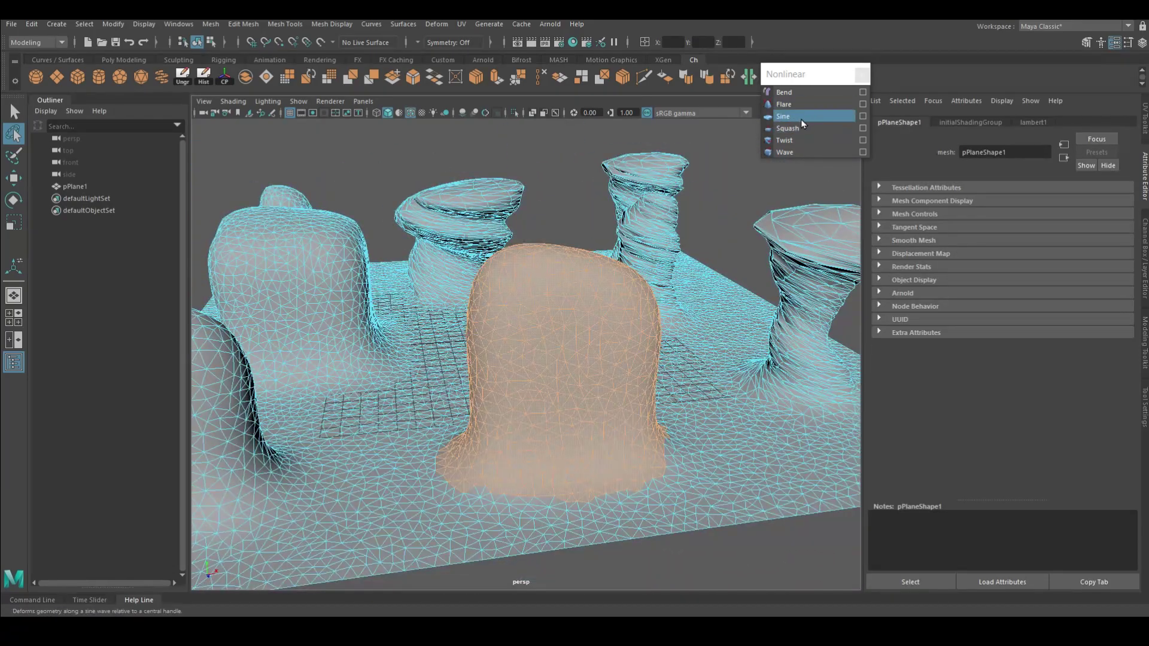
left_click(784, 140)
mouse_move(1067, 218)
left_mouse_down()
mouse_move(1079, 211)
mouse_move(1053, 217)
left_mouse_up()
left_click_drag(527, 359, 538, 312, "alt")
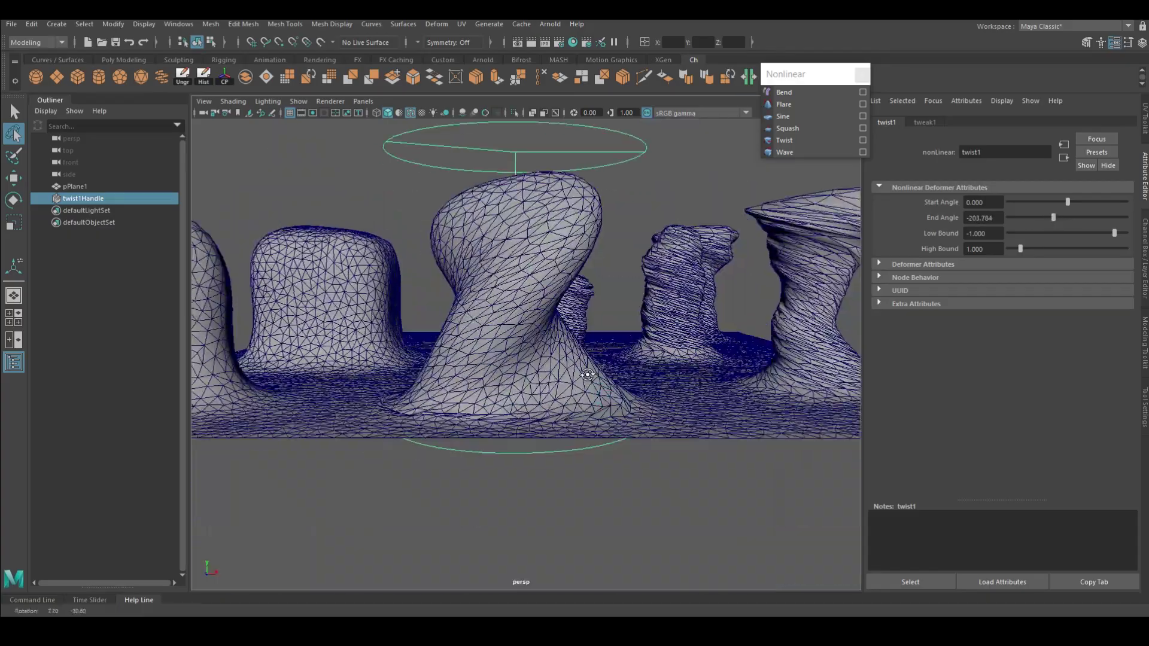
mouse_move(473, 258)
left_mouse_down("alt")
mouse_move(515, 276)
mouse_move(455, 312)
mouse_move(599, 360)
mouse_move(553, 446)
left_mouse_up("alt")
left_click_drag(545, 363, 578, 384, "alt")
- Reverse the twist to End Angle 336.687 and bake it into pPlane1
left_click_drag(1058, 220, 1086, 218)
mouse_move(539, 359)
left_mouse_down("alt")
mouse_move(508, 315)
mouse_move(419, 390)
mouse_move(312, 311)
left_mouse_up("alt")
left_click(13, 178)
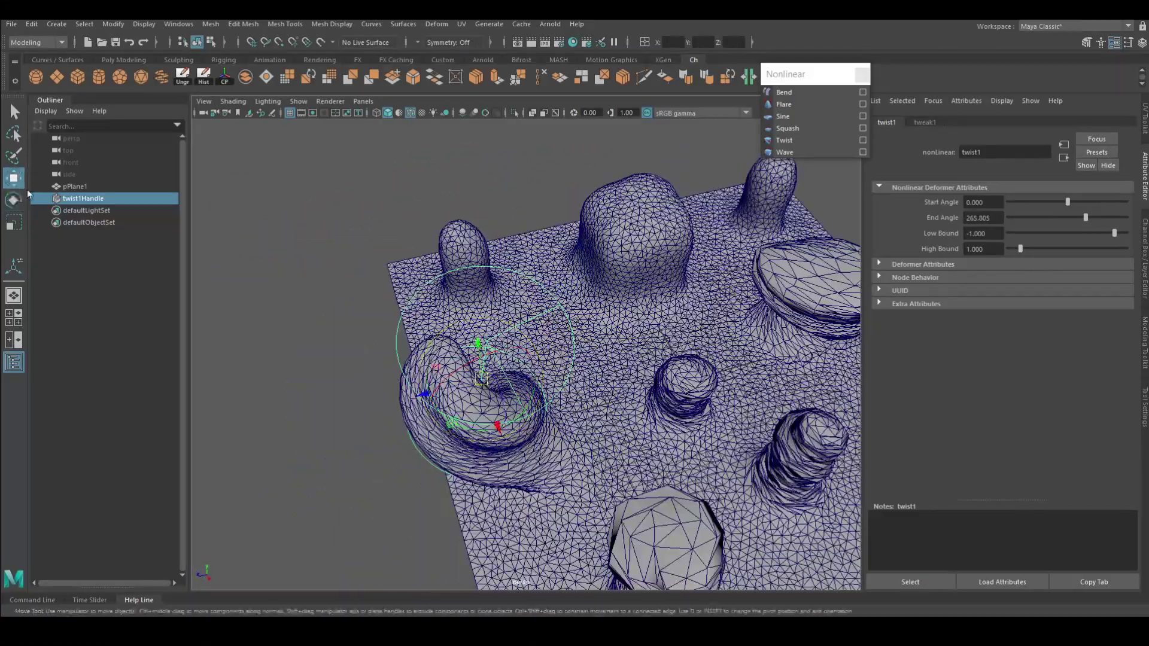
left_click_drag(547, 405, 547, 335, "alt")
left_click_drag(1086, 218, 1091, 218)
mouse_move(538, 359)
left_mouse_down("alt")
mouse_move(346, 380)
mouse_move(572, 382)
mouse_move(491, 336)
mouse_move(515, 323)
mouse_move(578, 379)
mouse_move(610, 466)
mouse_move(590, 365)
left_mouse_up("alt")
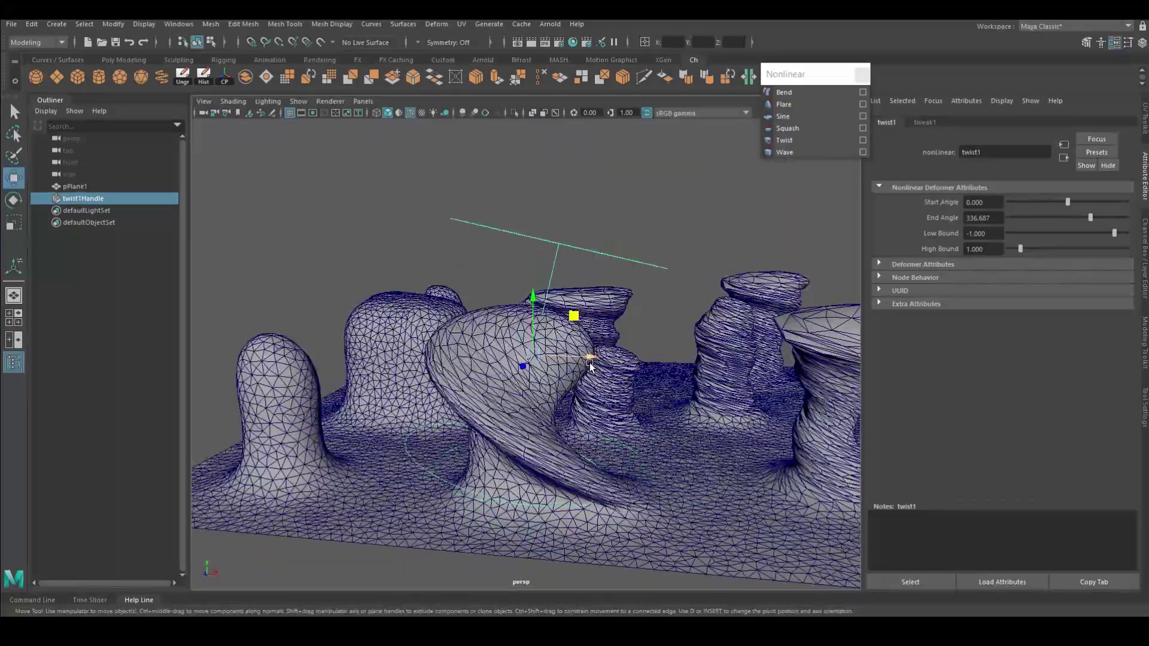
key("ctrl+z")
key("ctrl+z")
key("ctrl+z")
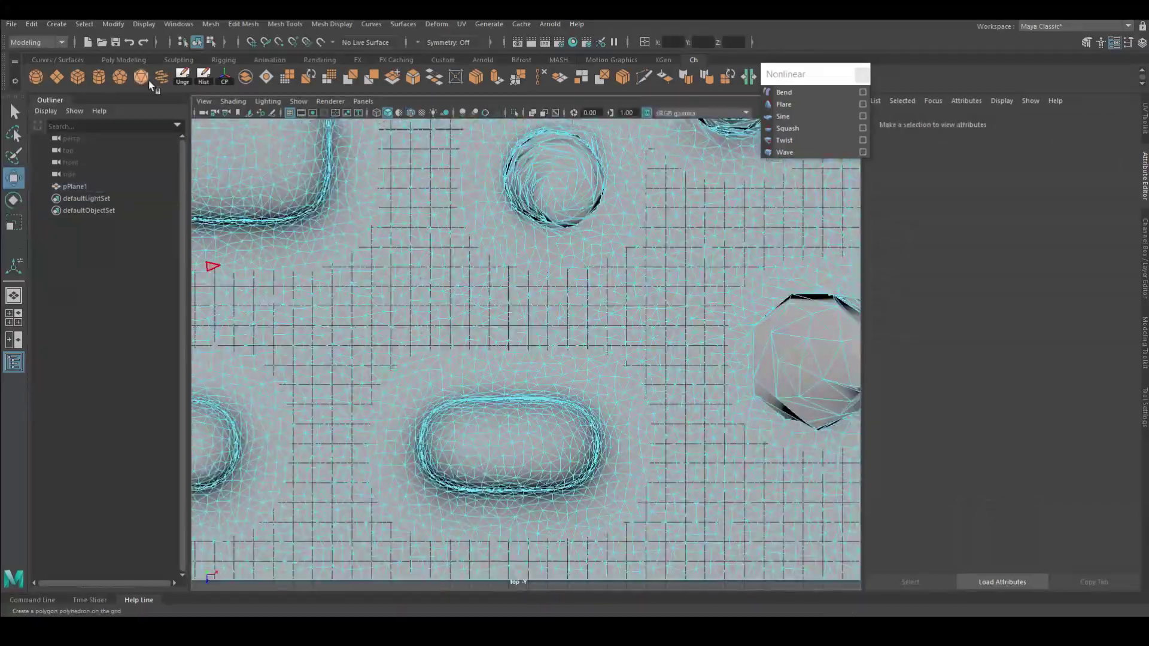
- Lasso another bump and add a Flare, widening its top along X and Z
left_click(13, 136)
left_click_drag(581, 347, 566, 310)
key("w")
left_click(803, 106)
mouse_move(1020, 233)
left_mouse_down()
mouse_move(1039, 236)
mouse_move(1051, 264)
left_mouse_up()
left_click_drag(577, 349, 689, 311, "alt")
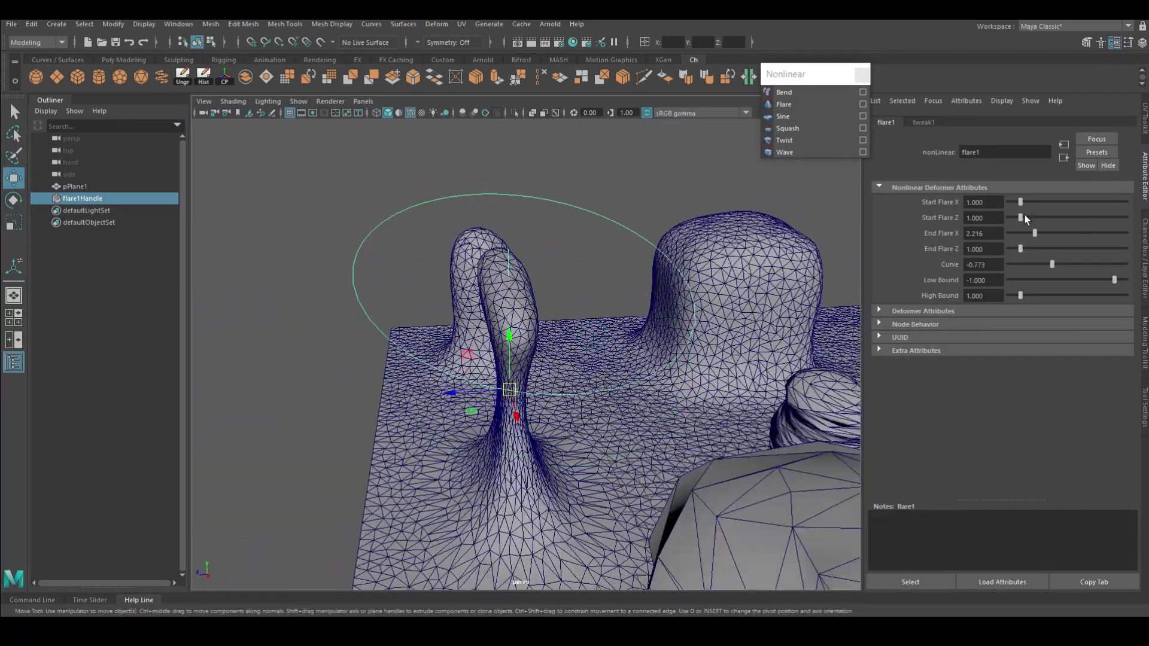
left_click_drag(1020, 249, 1105, 249)
mouse_move(598, 359)
left_mouse_down("alt")
mouse_move(717, 400)
mouse_move(628, 359)
left_mouse_up("alt")
left_click_drag(1020, 296, 1019, 295)
left_click_drag(1115, 280, 1115, 280)
- Retune the flare: low bound -1, End Flare Z about 6, Start Flare Z 0.722
key("f")
key("bracketleft")
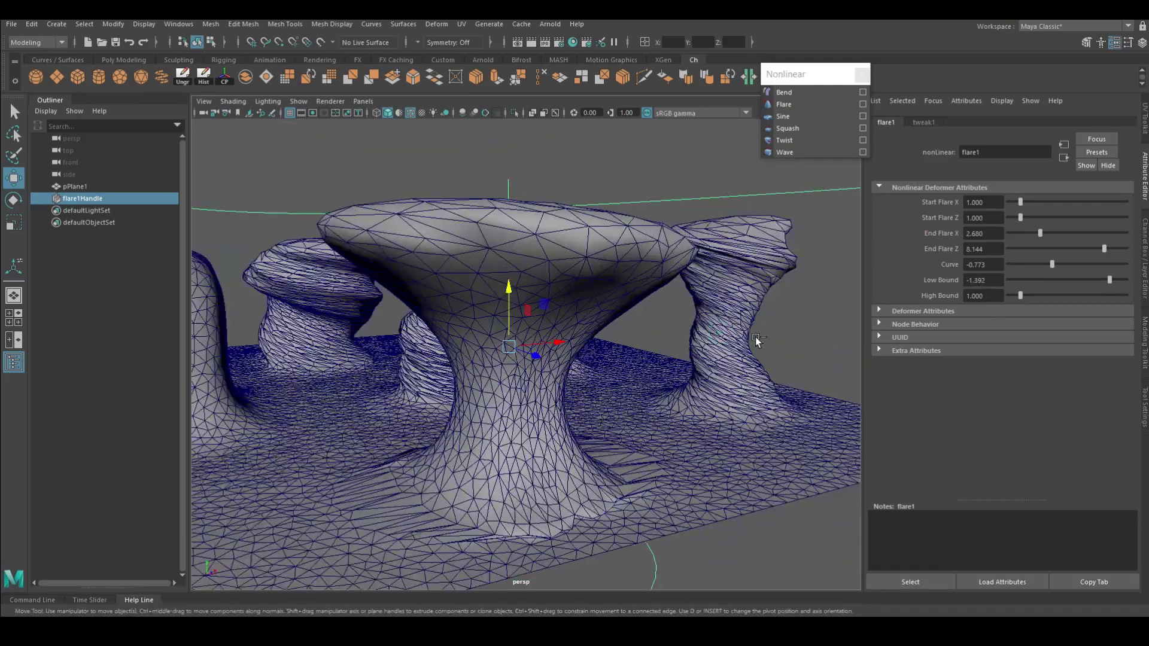
left_click_drag(1049, 248, 1021, 249)
key("bracketleft")
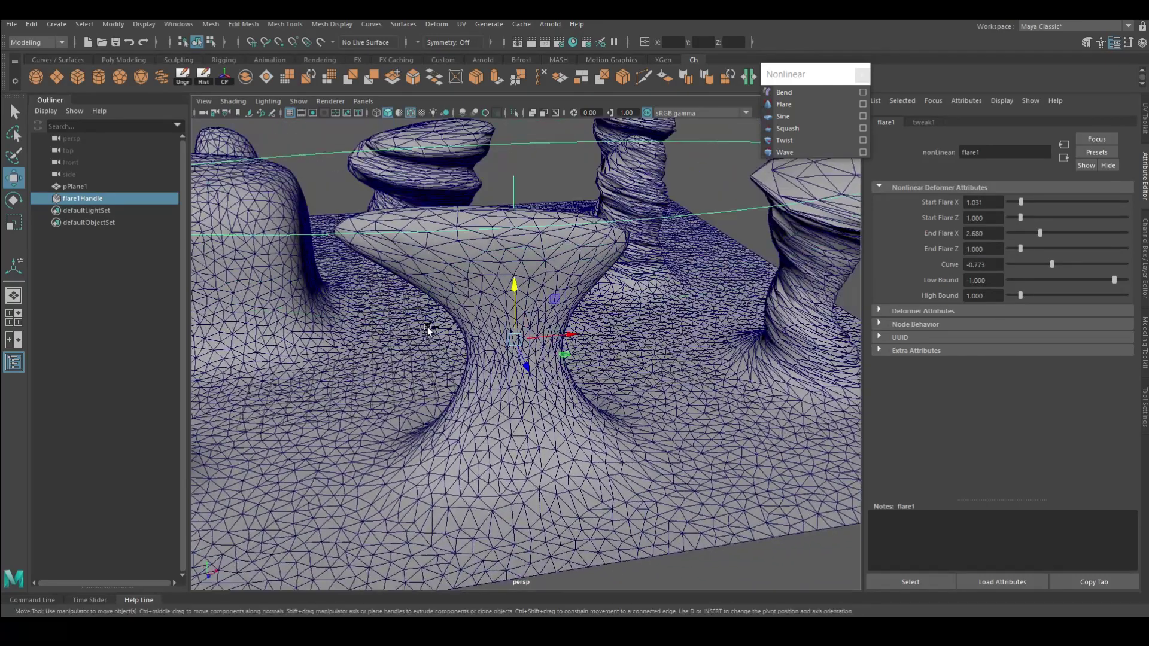
key("bracketleft")
left_click_drag(1021, 248, 1074, 249)
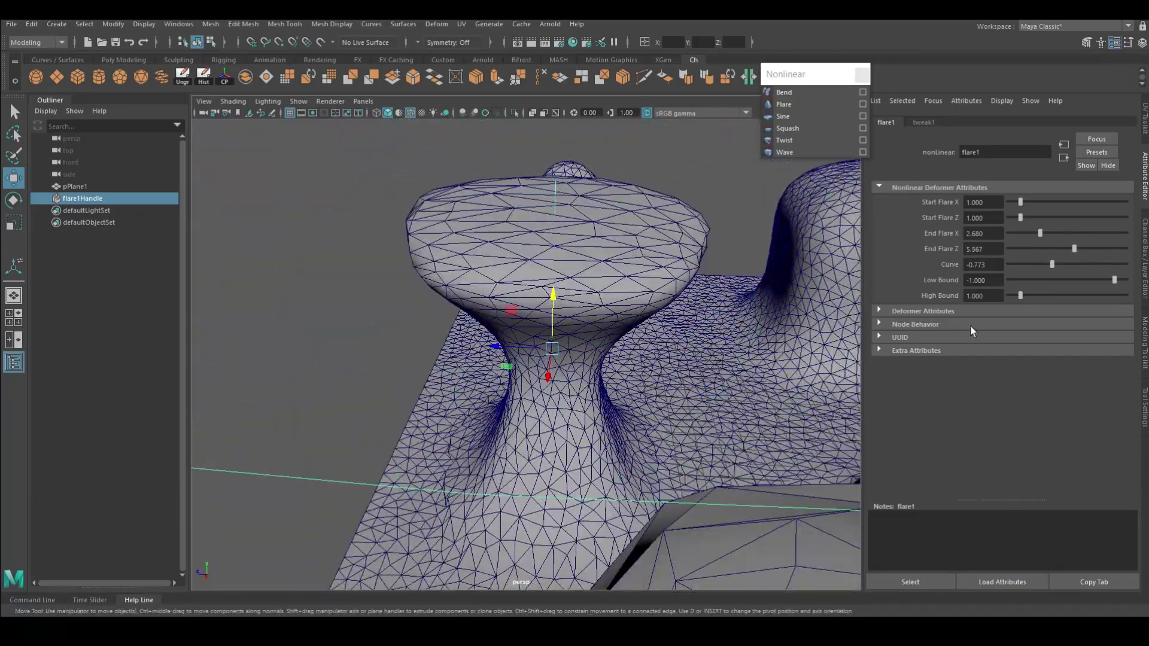
key("bracketleft")
left_click_drag(1022, 217, 1018, 217)
key("bracketleft")
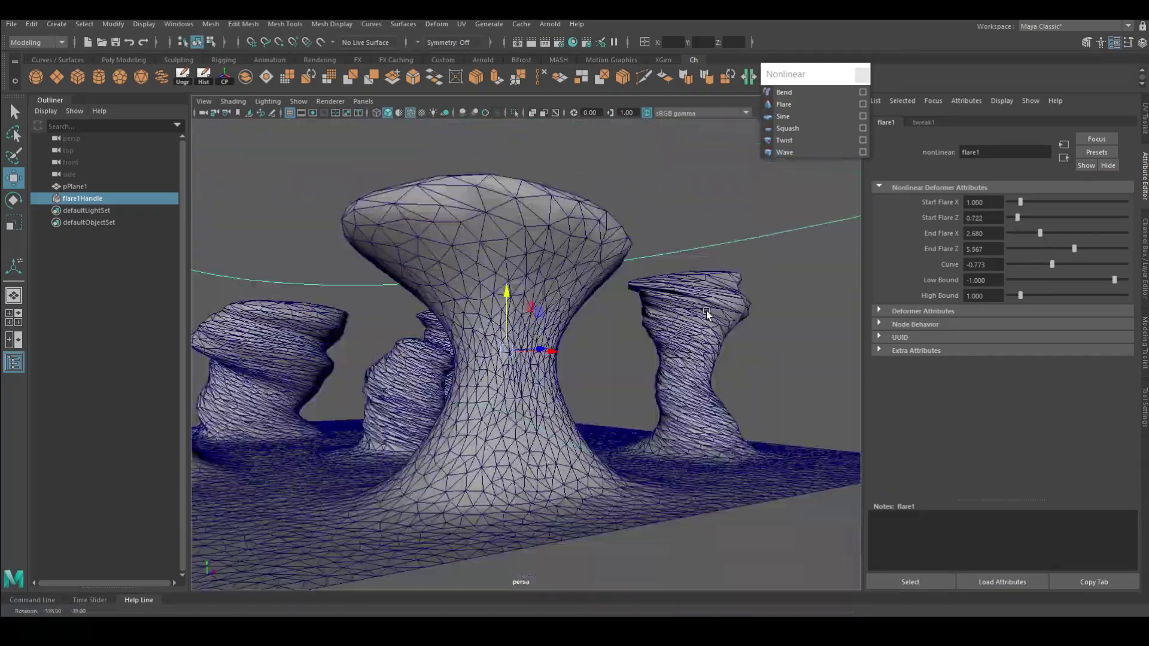
left_click_drag(707, 311, 562, 310, "alt")
left_click(698, 415)
key("bracketleft")
key("bracketleft")
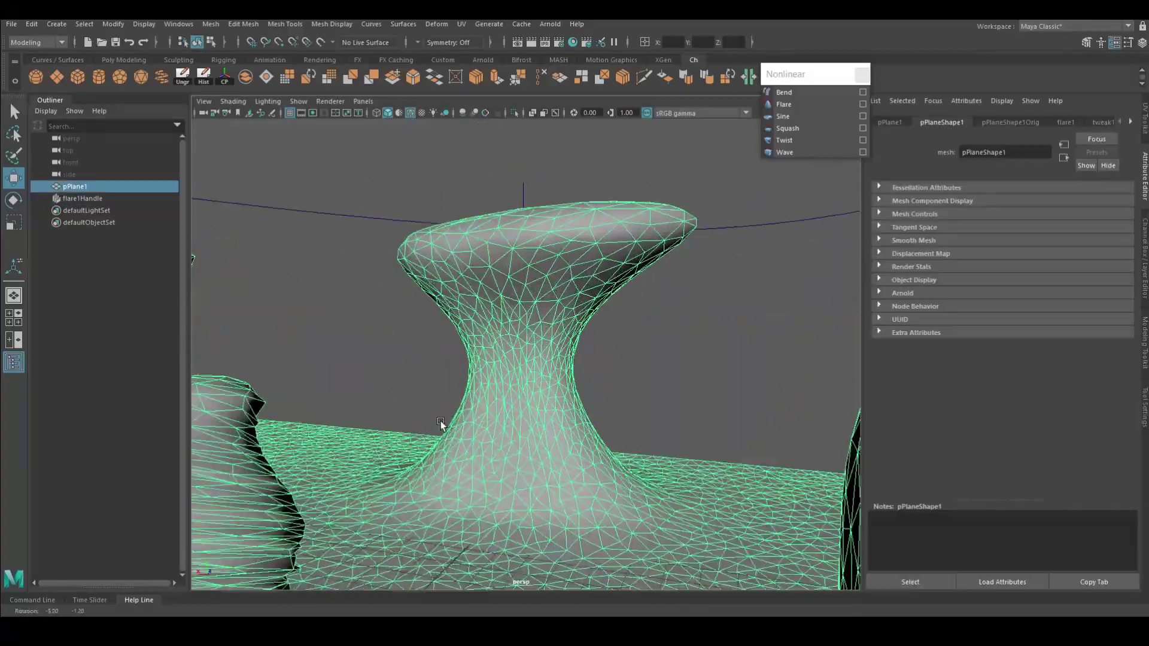
- Twist the flared column to End Angle 602.492 with Low Bound -0.876
key("bracketleft")
key("bracketleft")
key("bracketleft")
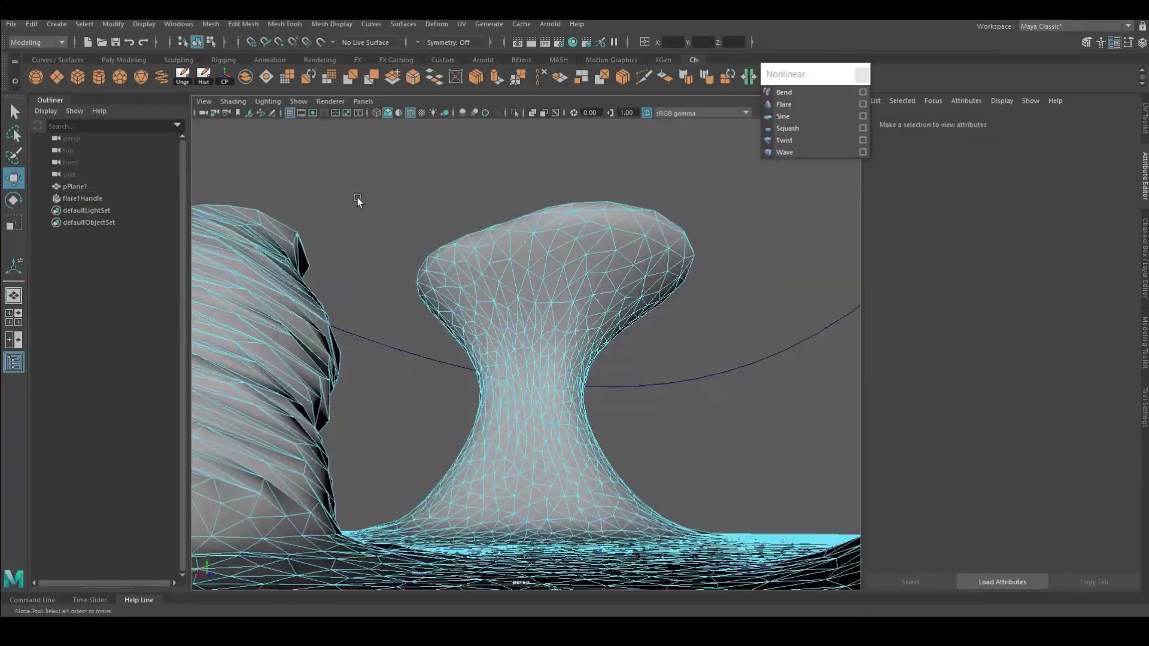
left_click_drag(355, 148, 737, 524)
key("bracketleft")
left_click(784, 104)
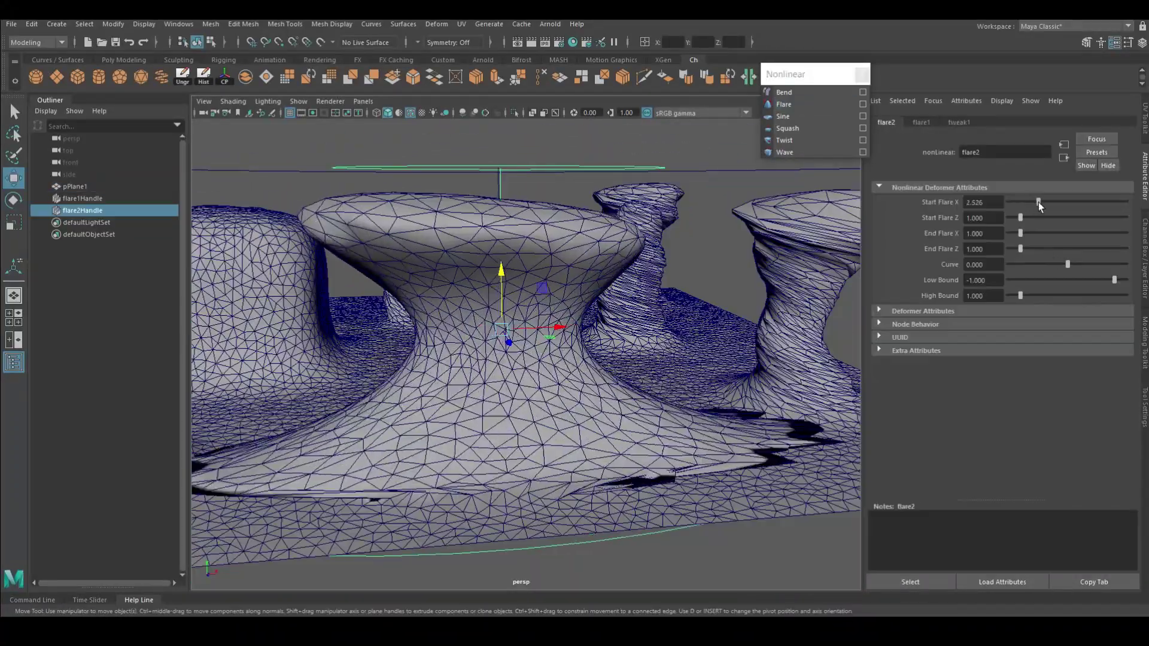
key("bracketleft")
key("ctrl+z")
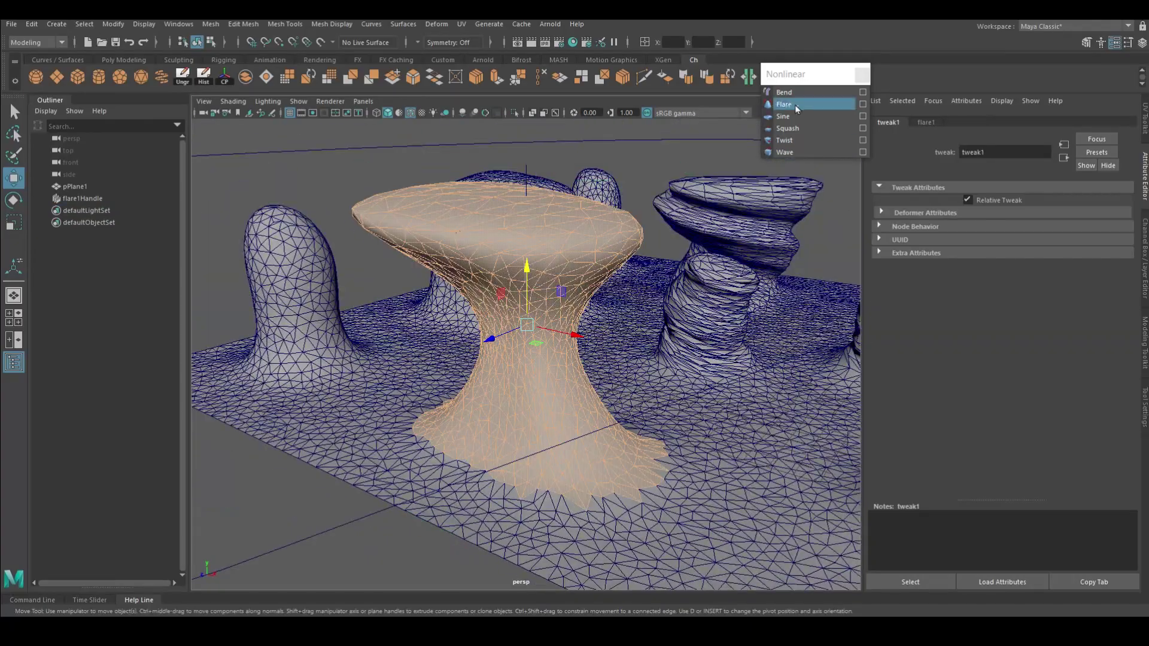
left_click(784, 140)
left_click_drag(1068, 218, 1108, 218)
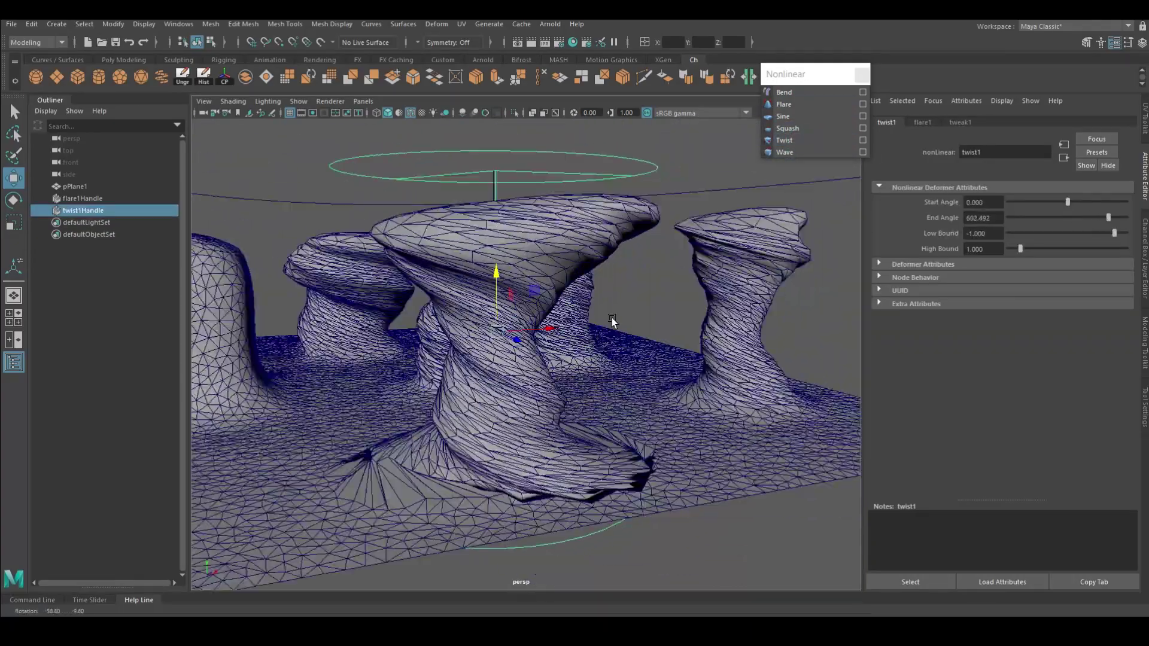
left_click_drag(598, 323, 667, 302, "alt")
left_click_drag(1116, 232, 1114, 235)
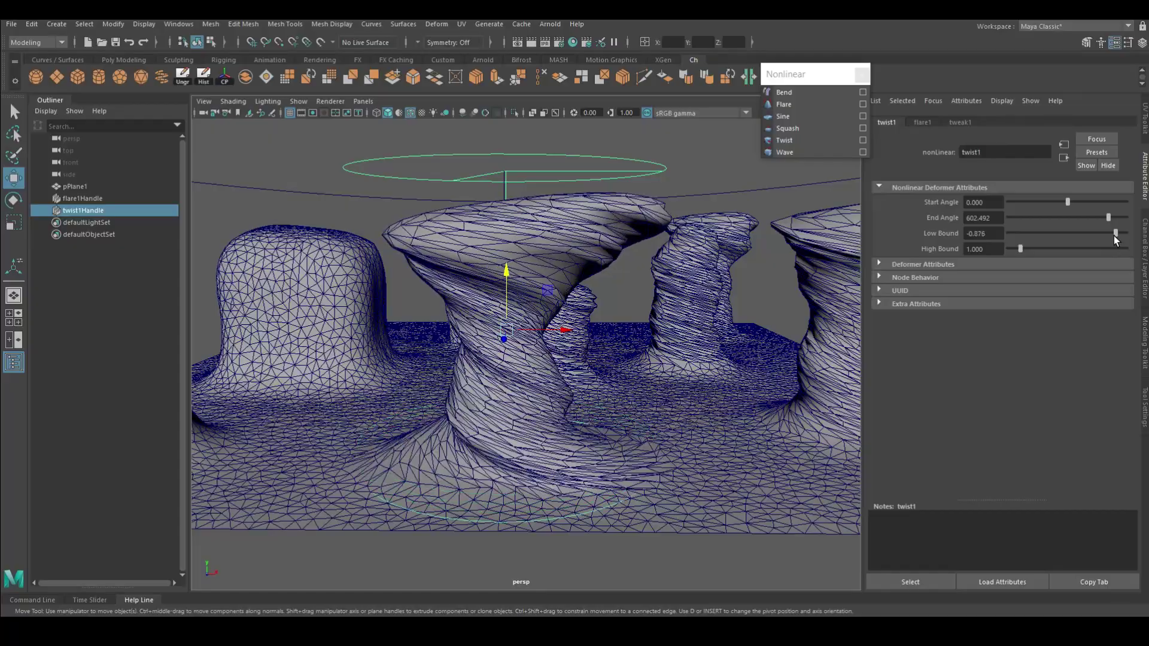
key("f")
scroll(659, 445, "down", 5)
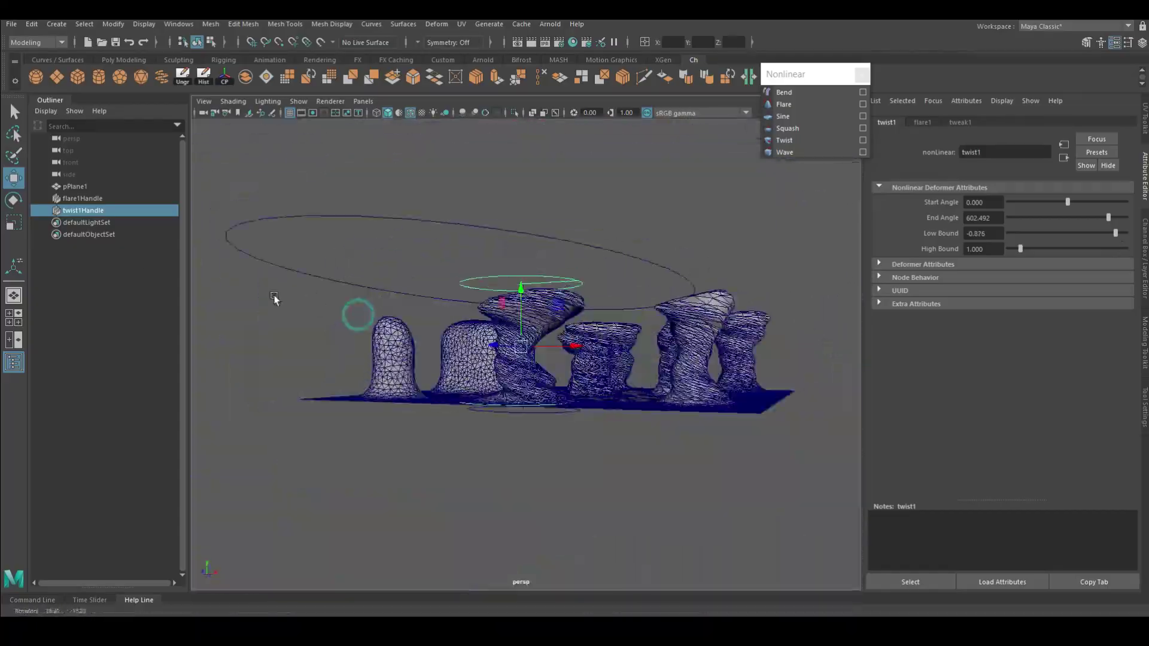
left_click(512, 446)
scroll(512, 446, "up", 5)
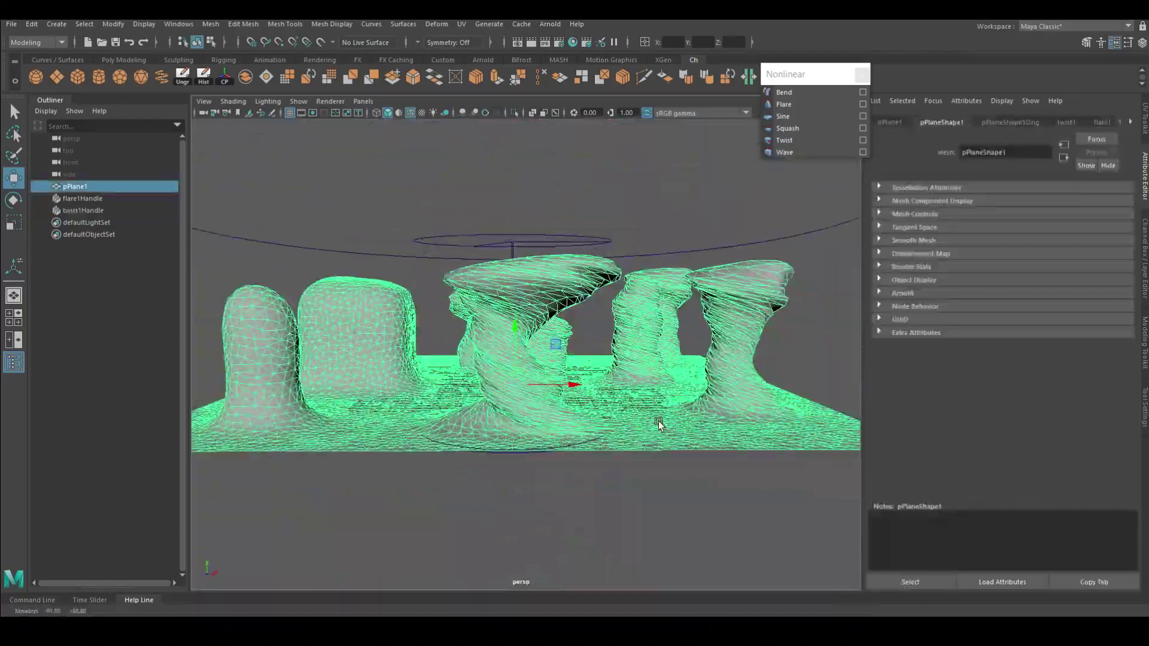
- Delete history on pPlane1 to bake the flare and twist
key("alt+shift+d")
left_click(634, 381)
scroll(634, 381, "up", 3)
scroll(636, 383, "up", 3)
mouse_move(589, 459)
left_mouse_down("alt")
mouse_move(501, 379)
mouse_move(575, 393)
left_mouse_up("alt")
- Lasso the small round bump's faces and add a Nonlinear Flare
left_click(651, 502)
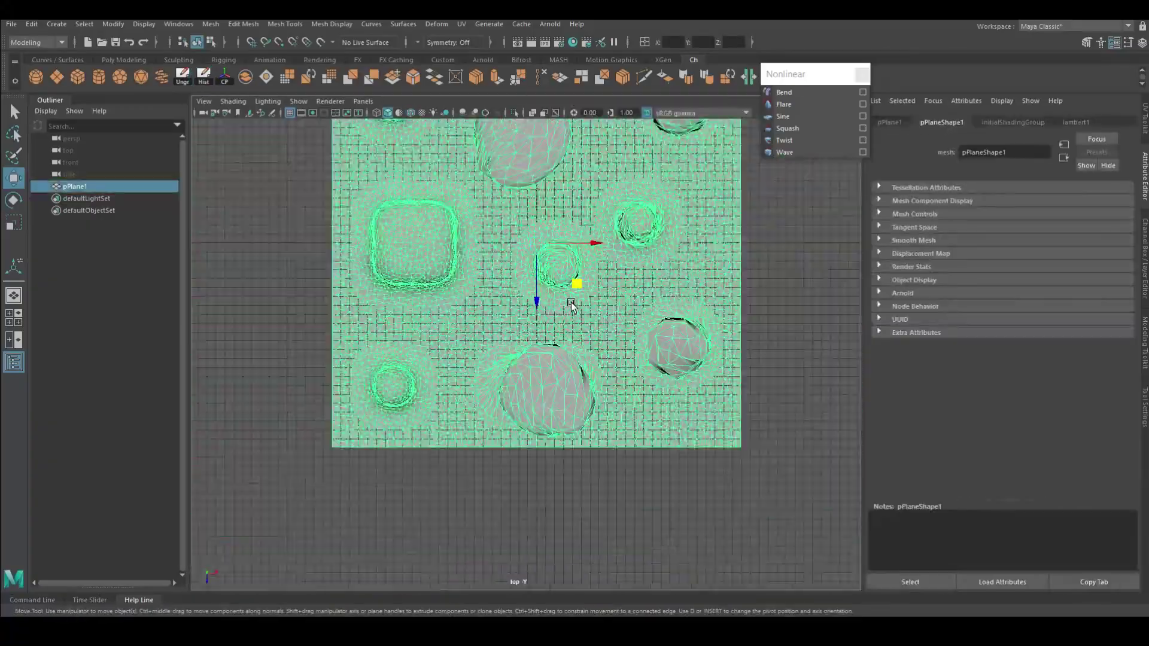
scroll(549, 304, "up", 5)
scroll(548, 304, "up", 3)
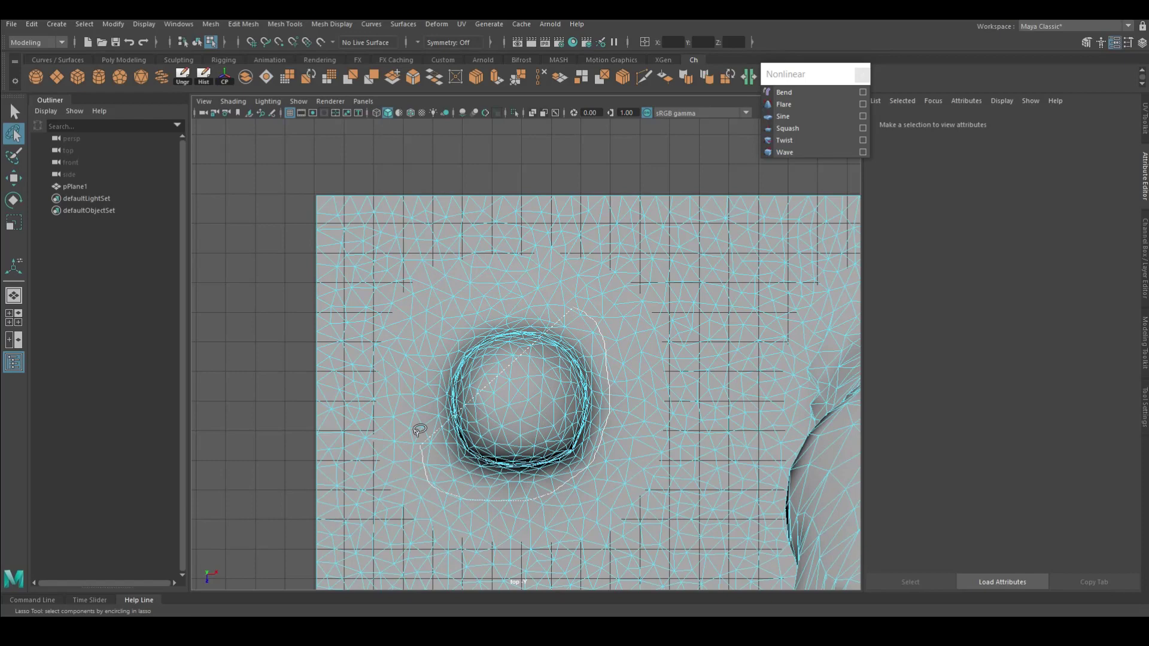
left_click_drag(420, 430, 421, 428)
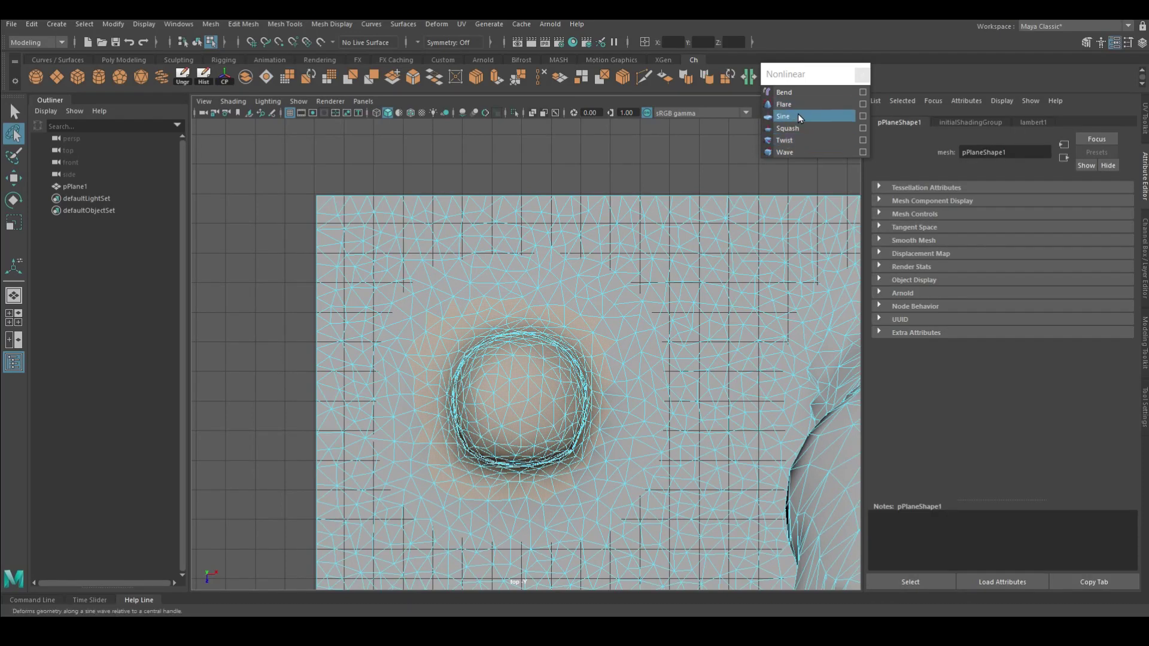
left_click(789, 104)
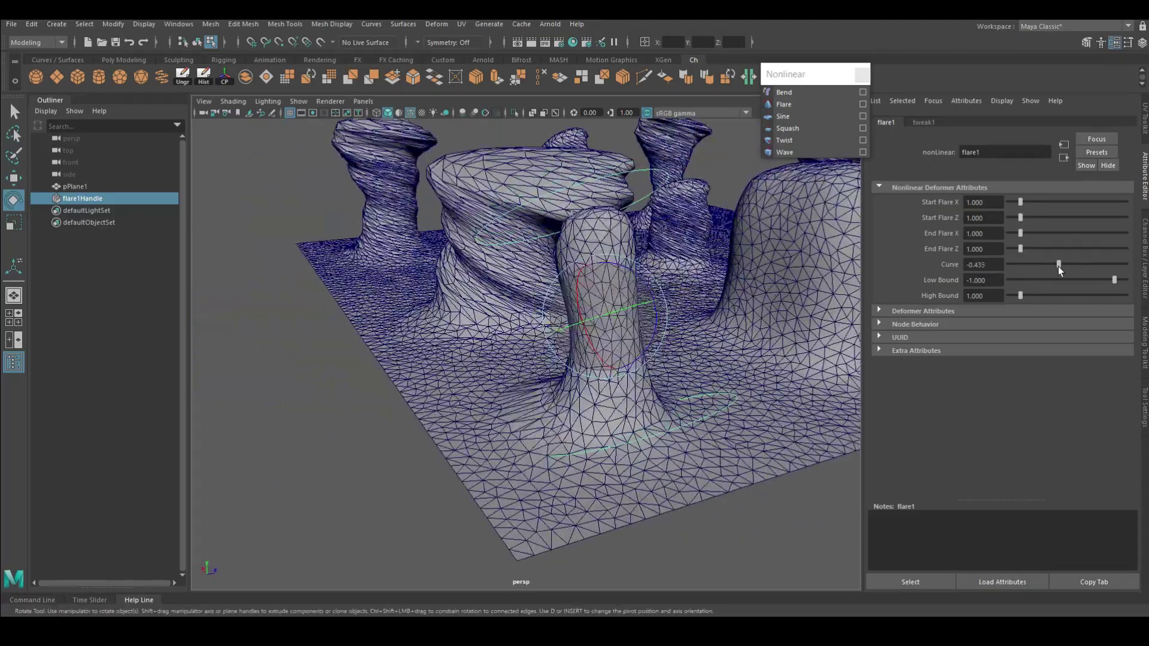
- Raise End Flare X and Z so the small bump flares outward
mouse_move(1020, 233)
left_mouse_down()
mouse_move(1048, 232)
mouse_move(1047, 249)
left_mouse_up()
mouse_move(718, 257)
left_mouse_down("alt")
mouse_move(395, 280)
mouse_move(607, 265)
mouse_move(577, 245)
mouse_move(641, 322)
mouse_move(396, 166)
mouse_move(645, 462)
mouse_move(342, 525)
mouse_move(430, 466)
mouse_move(536, 549)
left_mouse_up("alt")
left_click(648, 457)
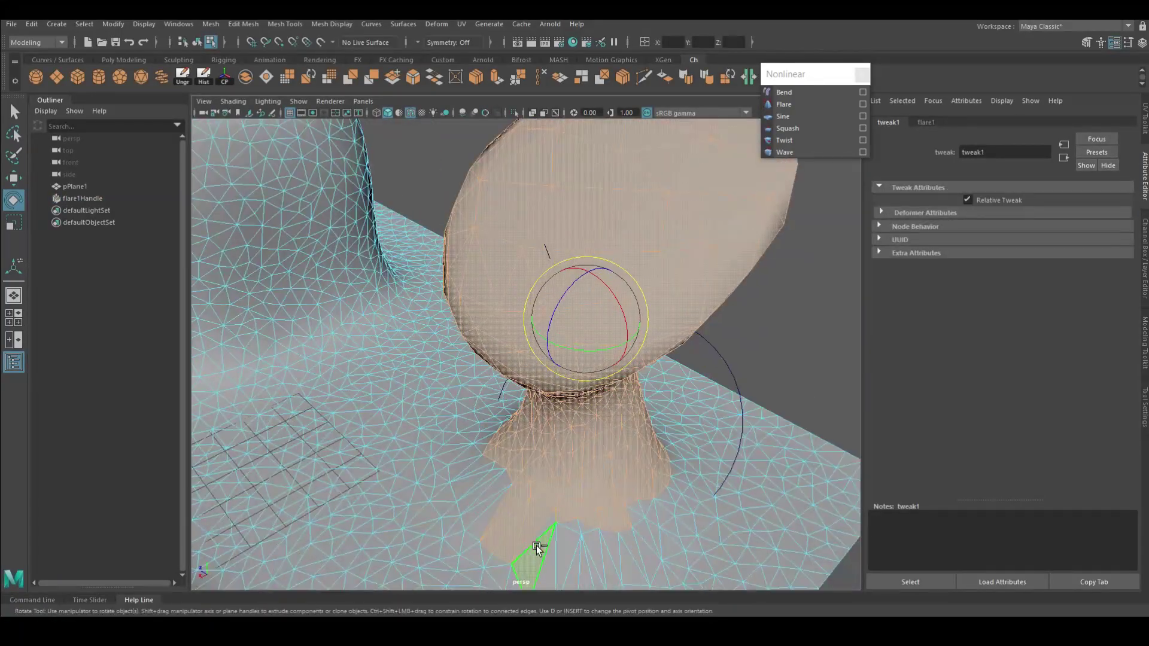
- Twist the flared bump to End Angle -496, with Low Bound about -0.93 and High Bound 1.44
left_click_drag(589, 508, 658, 418, "alt")
left_click(784, 141)
left_click_drag(1067, 203, 1113, 218)
left_click_drag(778, 269, 634, 272, "alt")
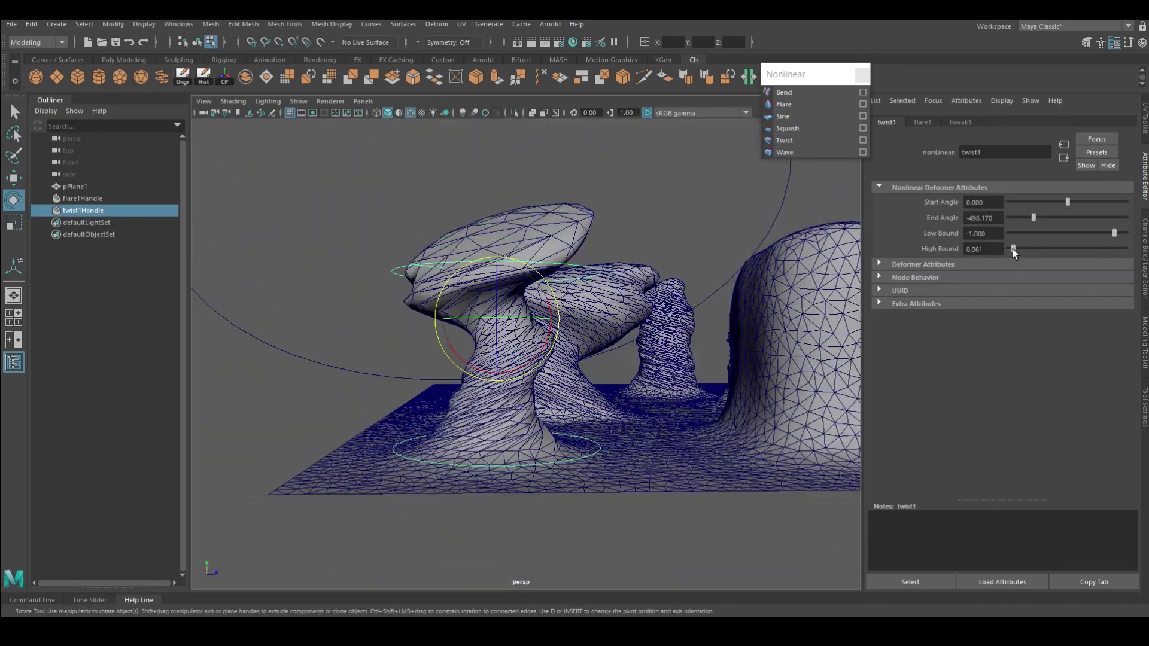
left_click_drag(1012, 249, 1011, 248)
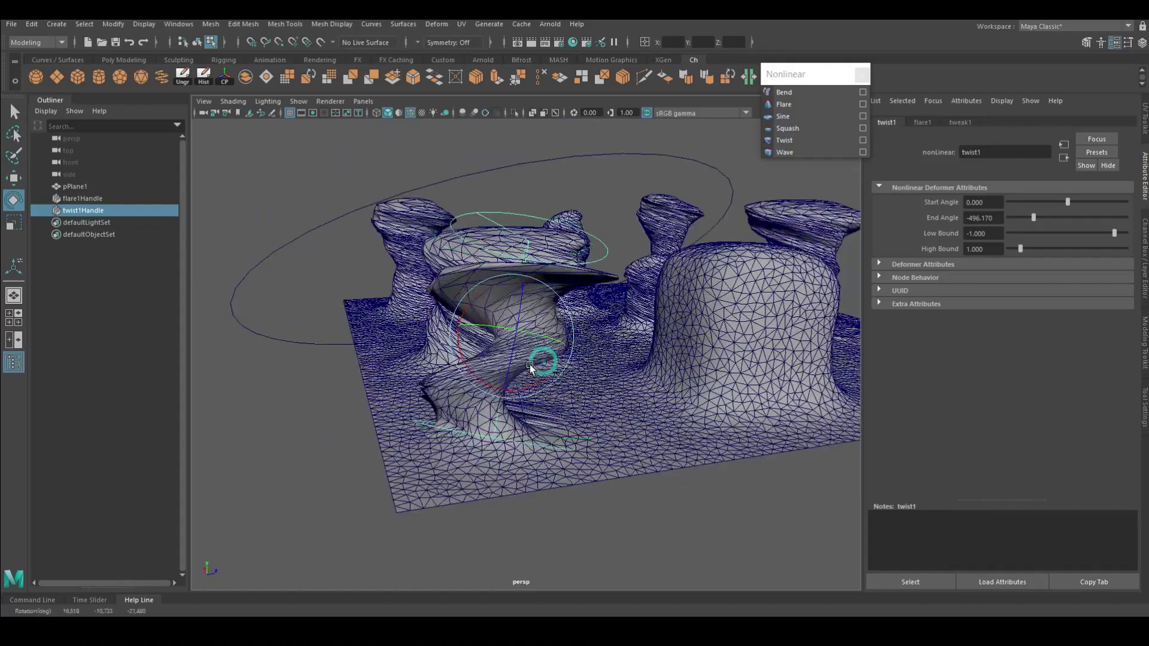
left_click_drag(541, 373, 707, 380, "alt")
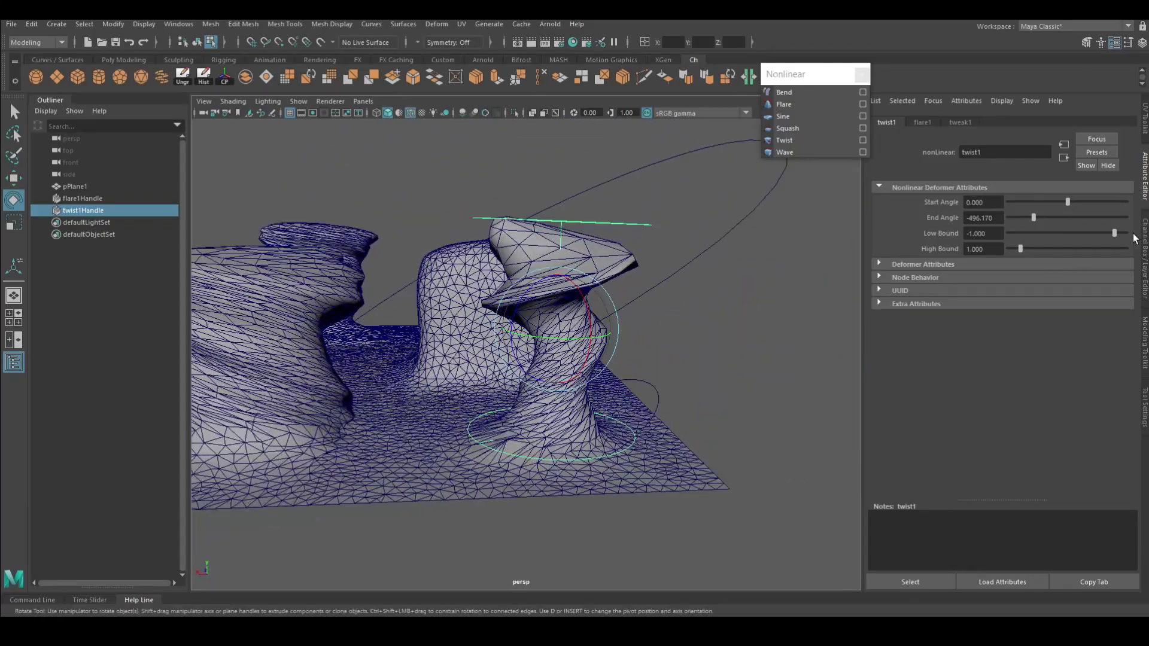
left_click_drag(1108, 237, 1112, 237)
left_click_drag(1020, 248, 1026, 248)
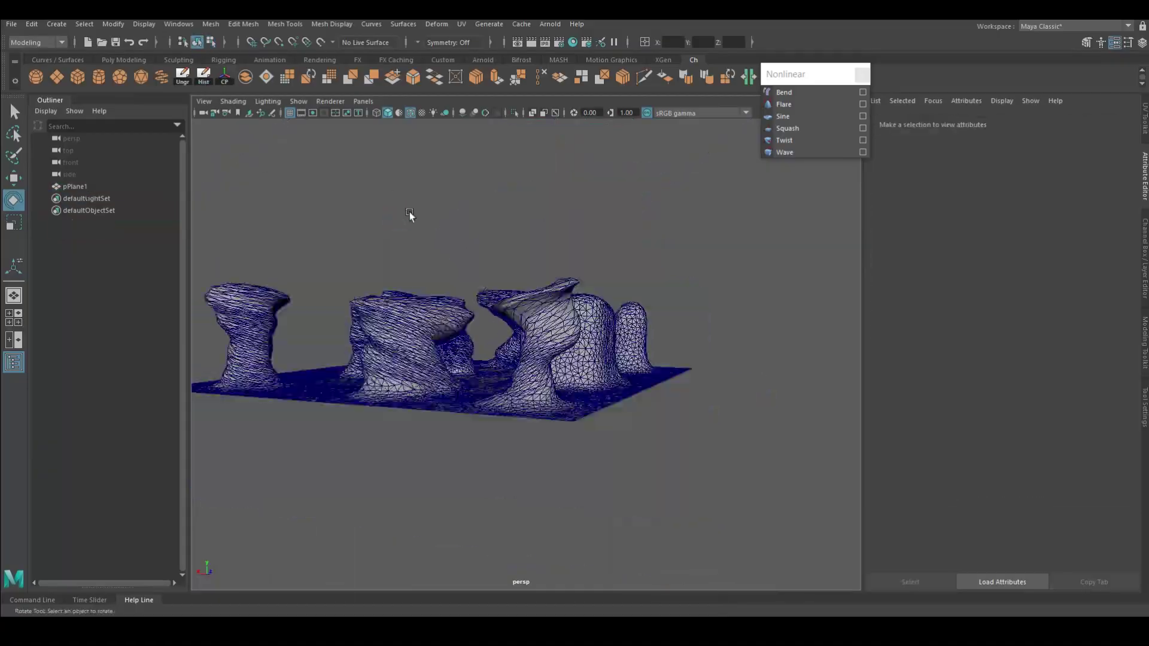
mouse_move(410, 216)
left_mouse_down("alt")
mouse_move(634, 216)
mouse_move(526, 321)
mouse_move(466, 274)
mouse_move(612, 440)
mouse_move(490, 365)
mouse_move(550, 367)
left_mouse_up("alt")
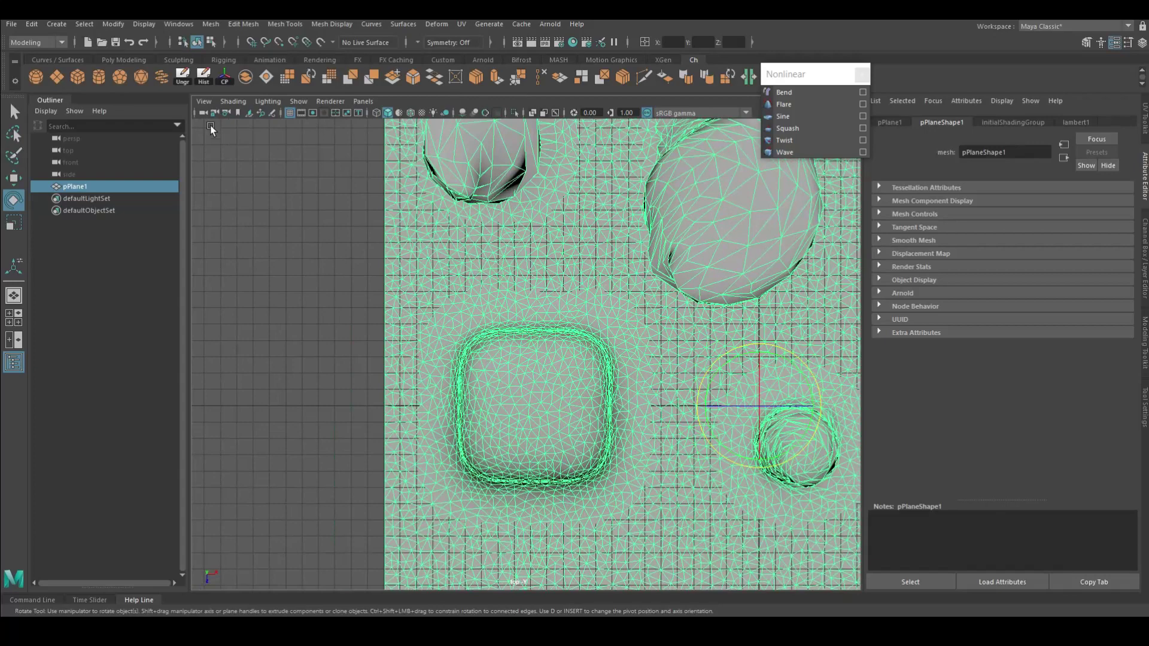
- Flare the central rock: Curve -0.526, End Flare X/Z 3.866/3.454, Start Flare X/Z 0.773/0.825
left_click(593, 345)
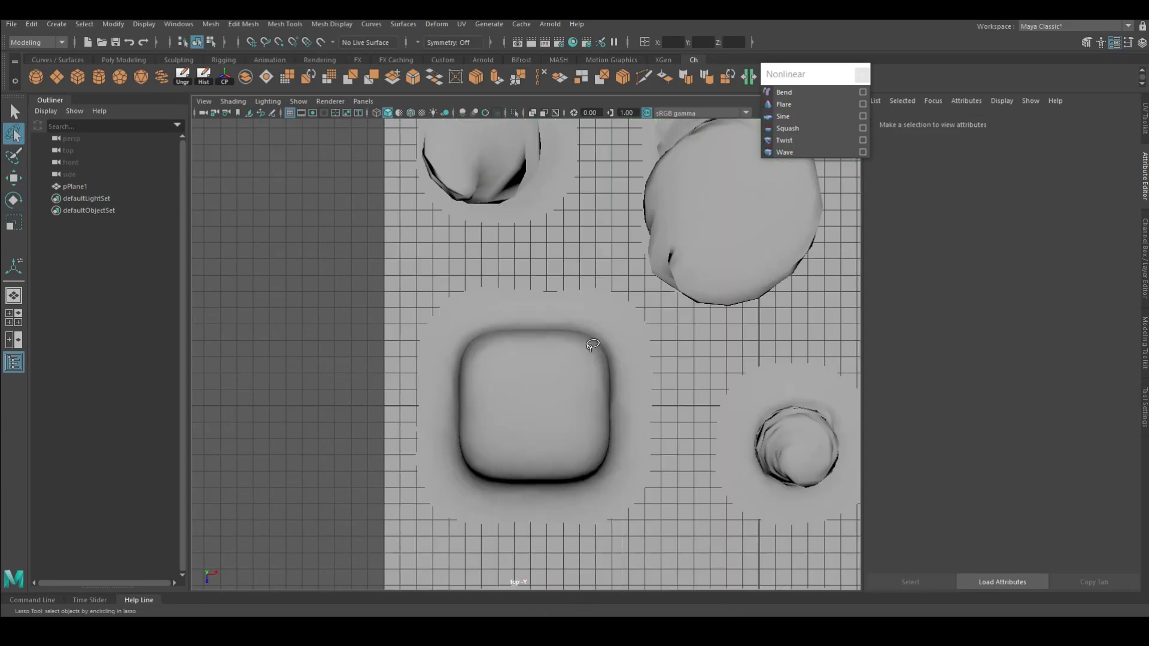
left_click_drag(555, 292, 551, 297)
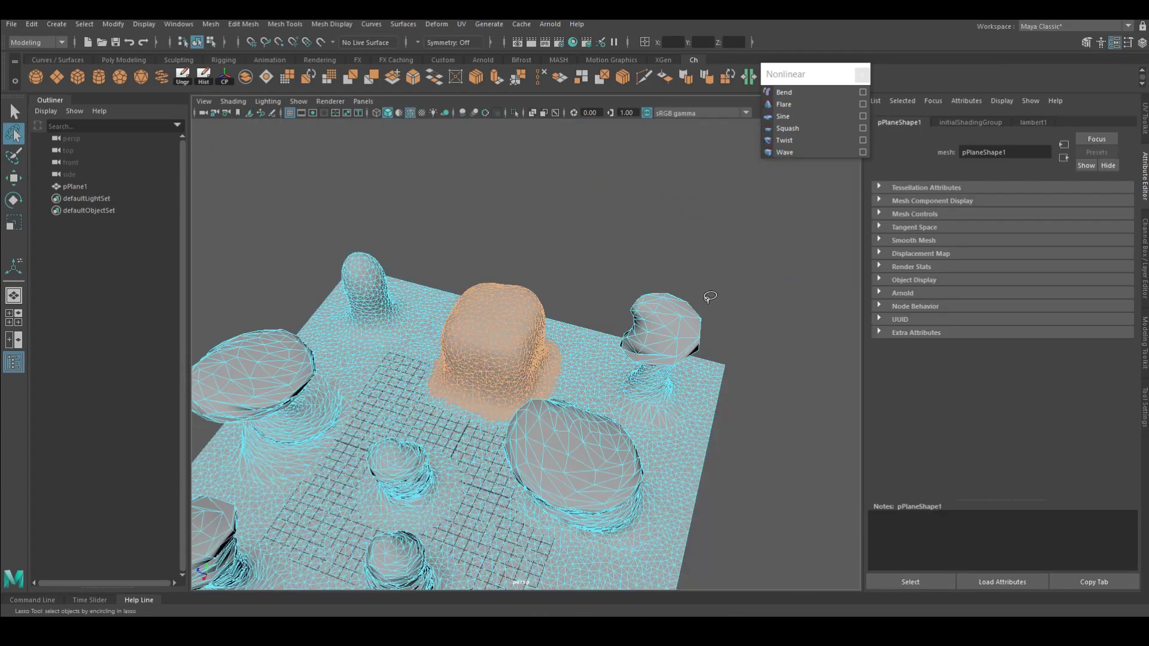
mouse_move(1068, 264)
left_mouse_down()
mouse_move(1079, 265)
mouse_move(1049, 249)
left_mouse_up()
left_click_drag(598, 270, 633, 279, "alt")
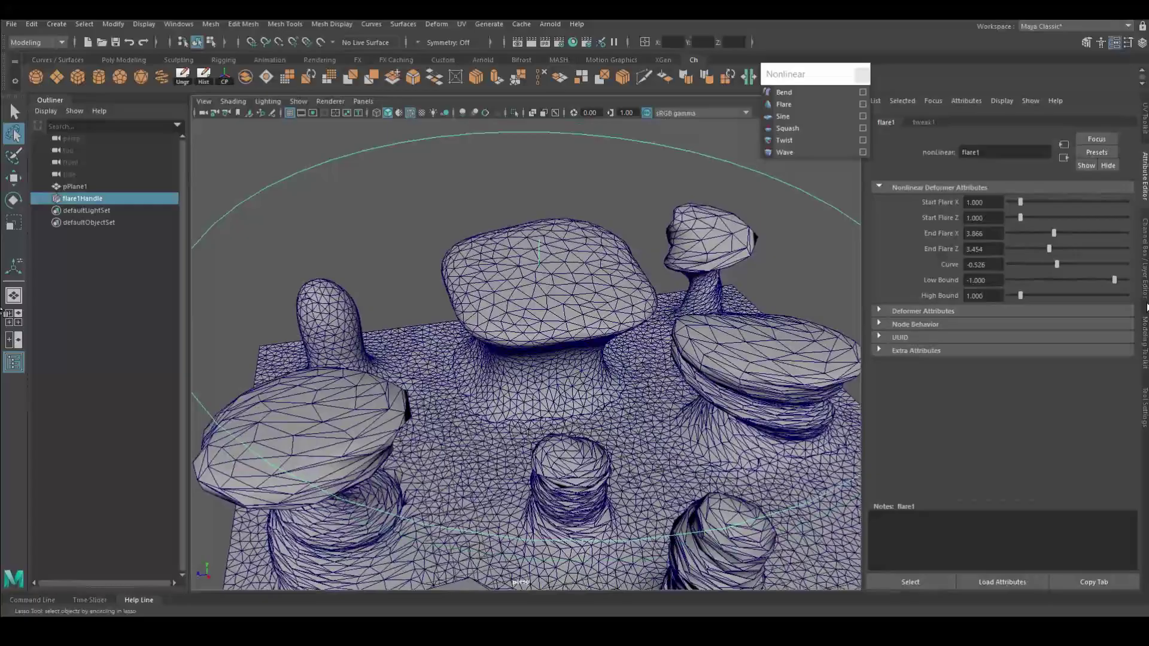
left_click_drag(1020, 202, 1019, 218)
mouse_move(597, 297)
left_mouse_down("alt")
mouse_move(559, 316)
mouse_move(547, 252)
left_mouse_up("alt")
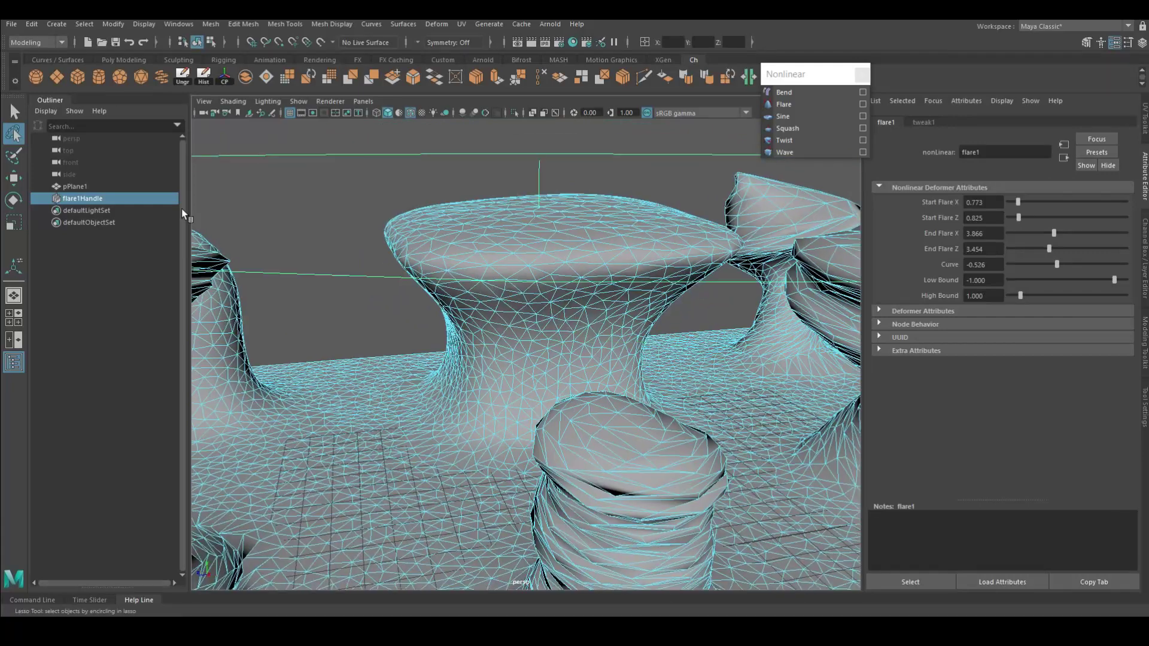
key("space")
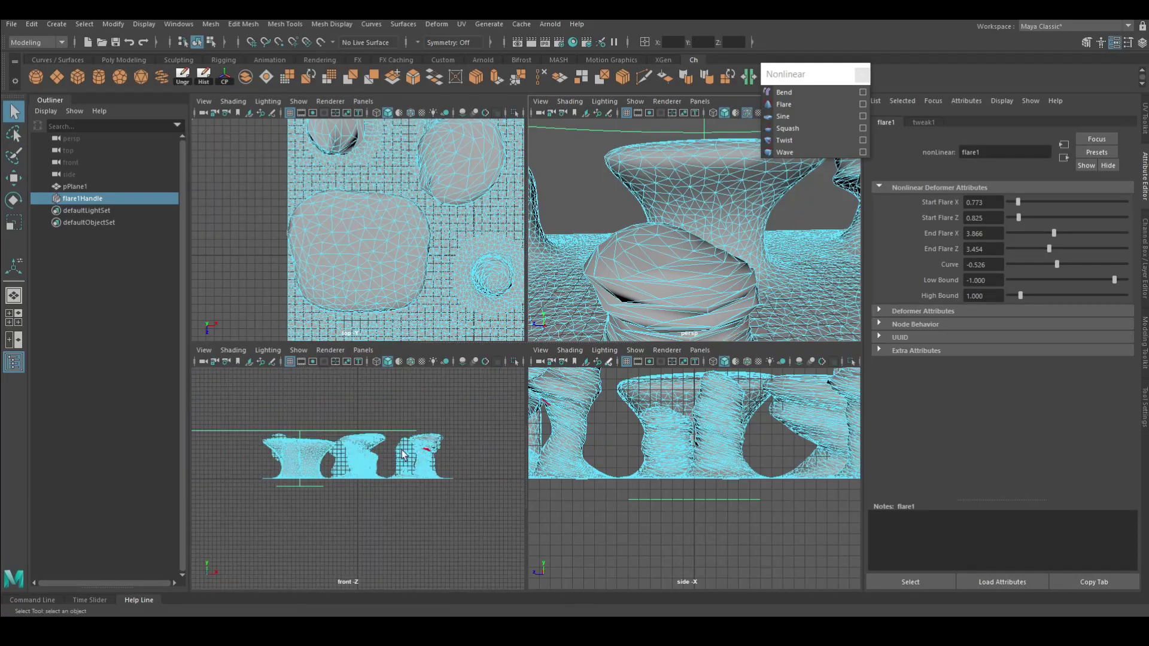
- Add a twist deformer to the flared rock, twisting its top about -390 degrees
key("space")
mouse_move(655, 275)
left_mouse_down("alt")
mouse_move(636, 417)
mouse_move(611, 339)
left_mouse_up("alt")
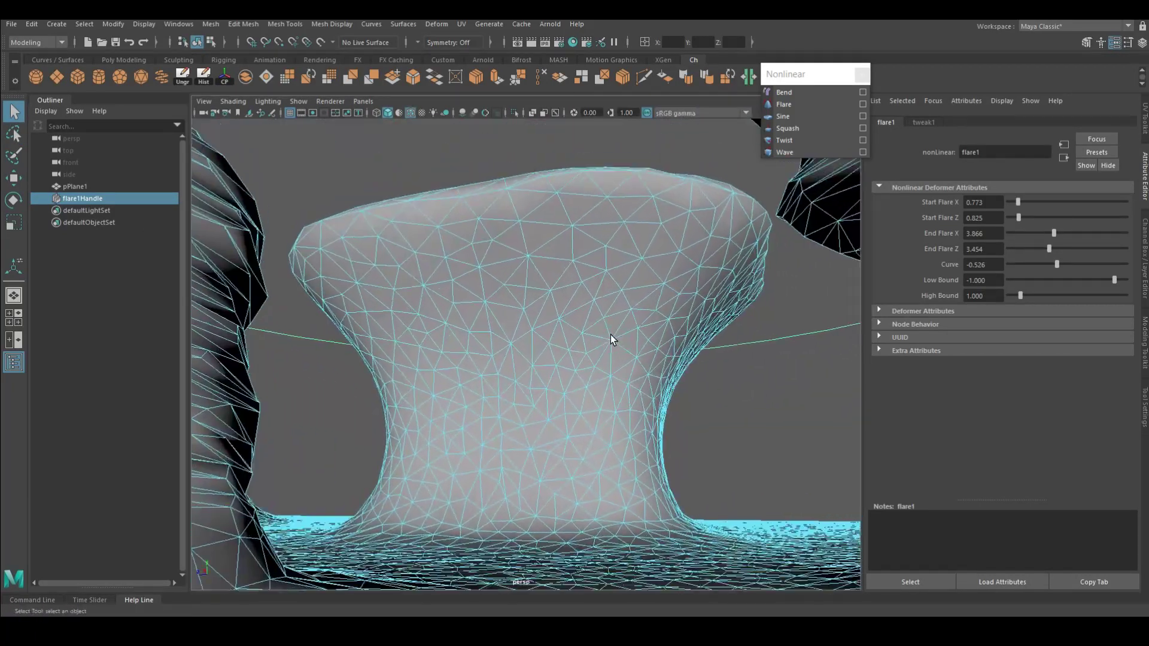
left_click_drag(776, 516, 776, 516)
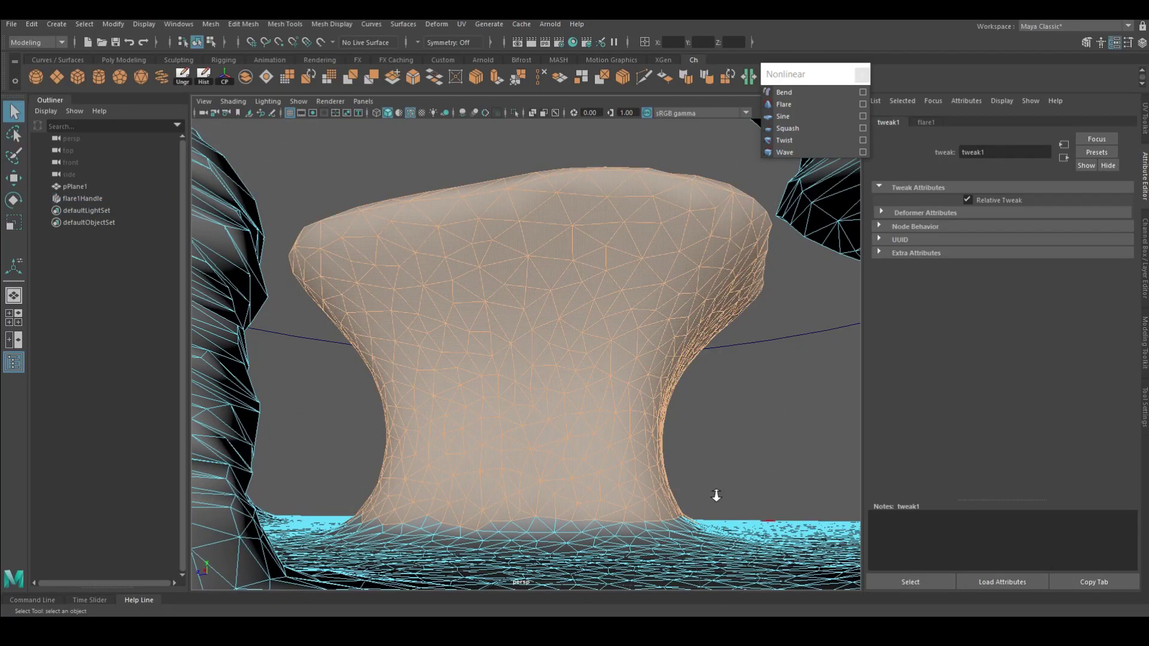
left_click(784, 140)
left_click_drag(1008, 203, 1067, 204)
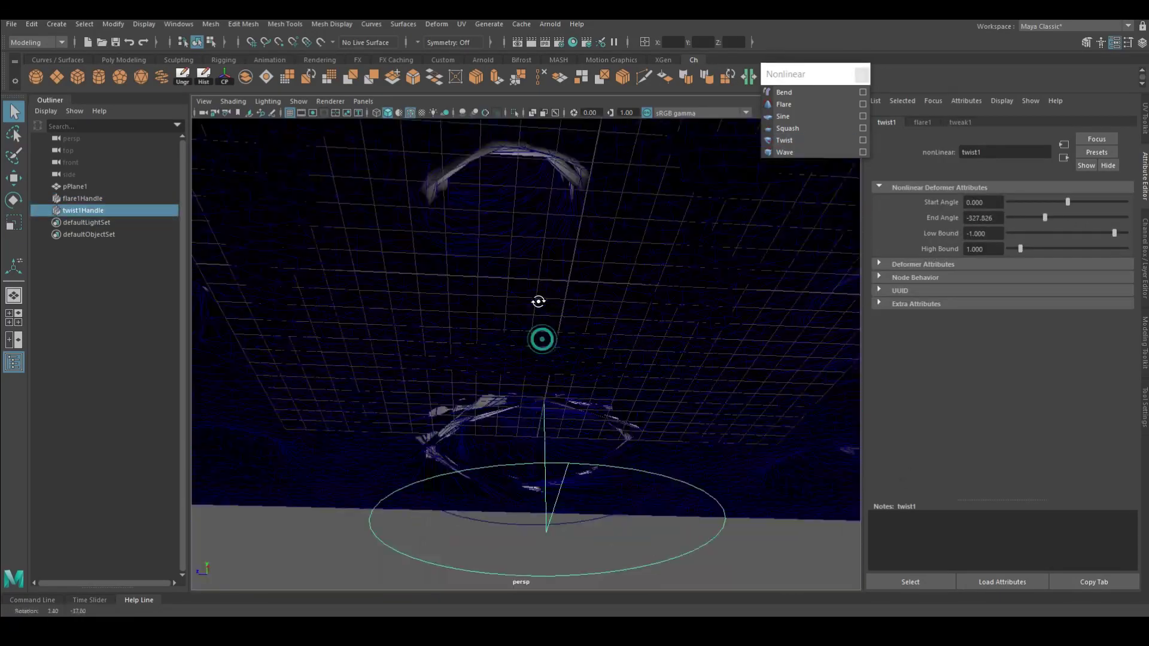
left_click_drag(541, 336, 579, 378, "alt")
left_click_drag(1068, 218, 1041, 223)
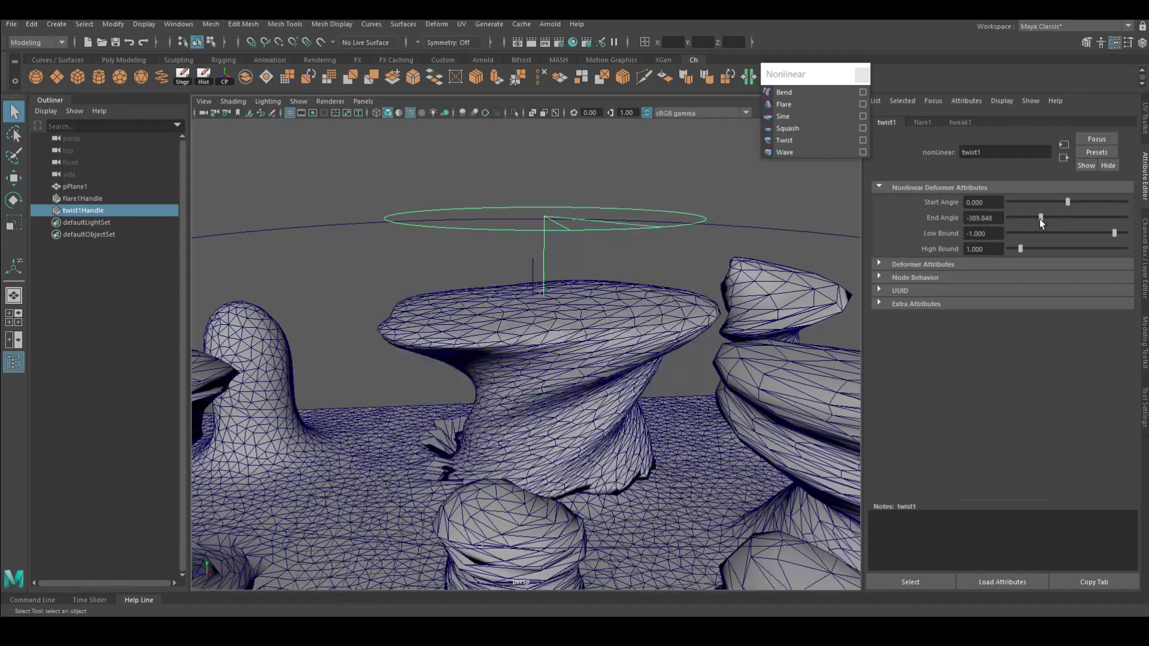
mouse_move(454, 383)
left_mouse_down("alt")
mouse_move(459, 358)
mouse_move(538, 328)
mouse_move(545, 352)
mouse_move(556, 335)
left_mouse_up("alt")
- Limit the twist to Low Bound -0.773 and High Bound 0.928, keeping End Angle -389.848
key("t")
left_click_drag(1020, 248, 1020, 249)
mouse_move(1096, 233)
left_mouse_down()
mouse_move(1126, 233)
mouse_move(1116, 233)
left_mouse_up()
left_click_drag(1068, 202, 1040, 218)
left_click_drag(608, 250, 686, 357, "alt")
scroll(685, 356, "down", 5)
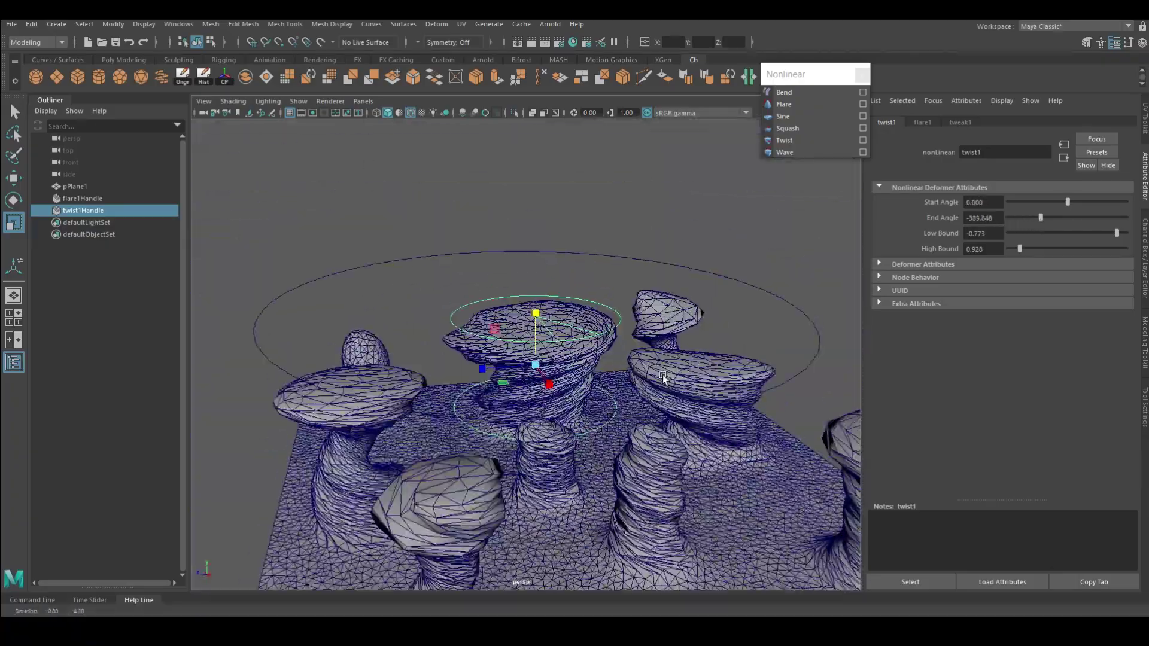
scroll(686, 356, "up", 5)
- Delete history on pPlane1 to bake the flare and twist into the ground mesh
right_click(602, 323)
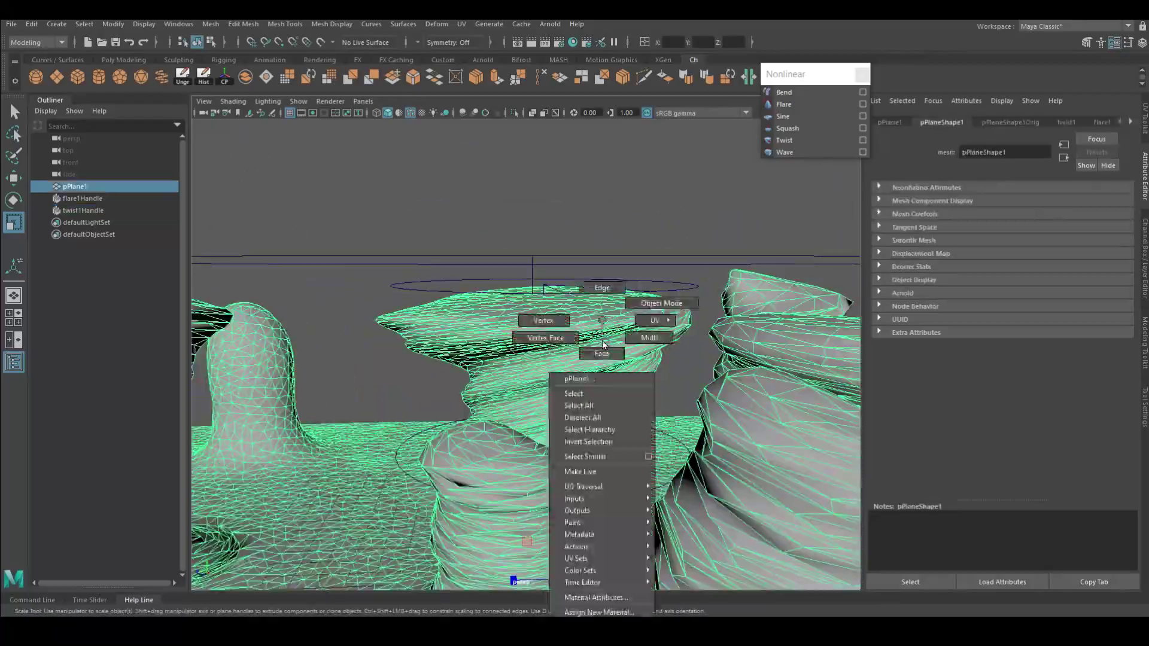
left_click_drag(601, 324, 618, 370, "alt")
left_click(617, 370)
key("alt+shift+d")
left_click_drag(546, 366, 504, 288, "alt")
- Select the twisted rock's top faces with soft selection falloff turned on
right_click(532, 303)
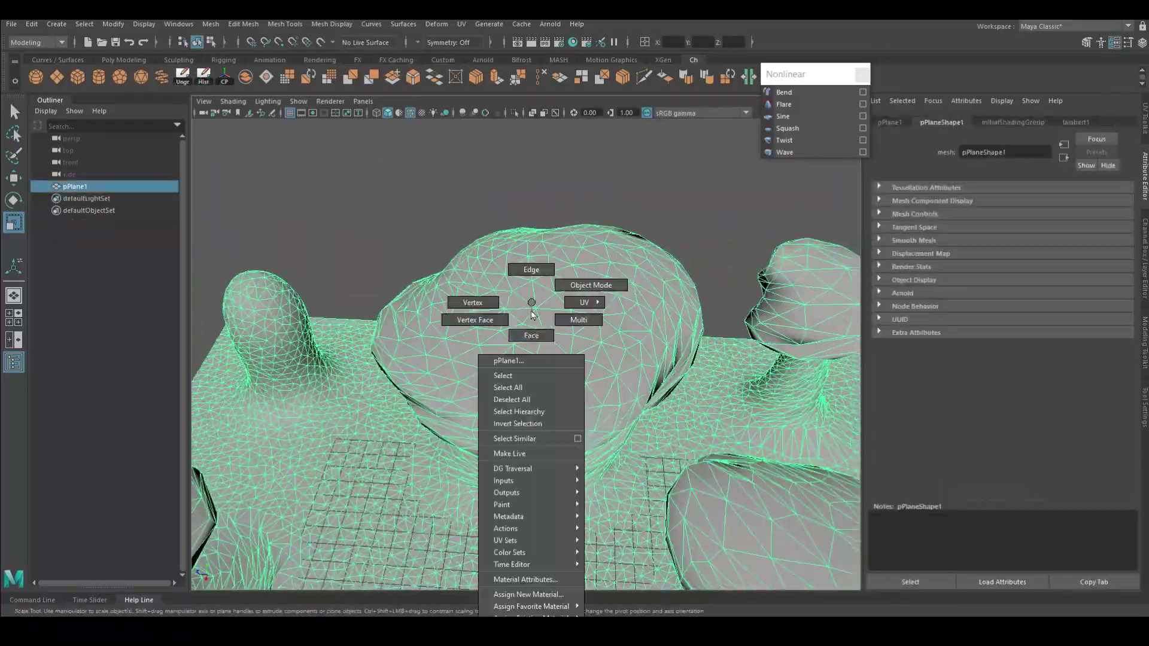
left_click(531, 335)
key("w")
left_click_drag(531, 335, 506, 343, "alt")
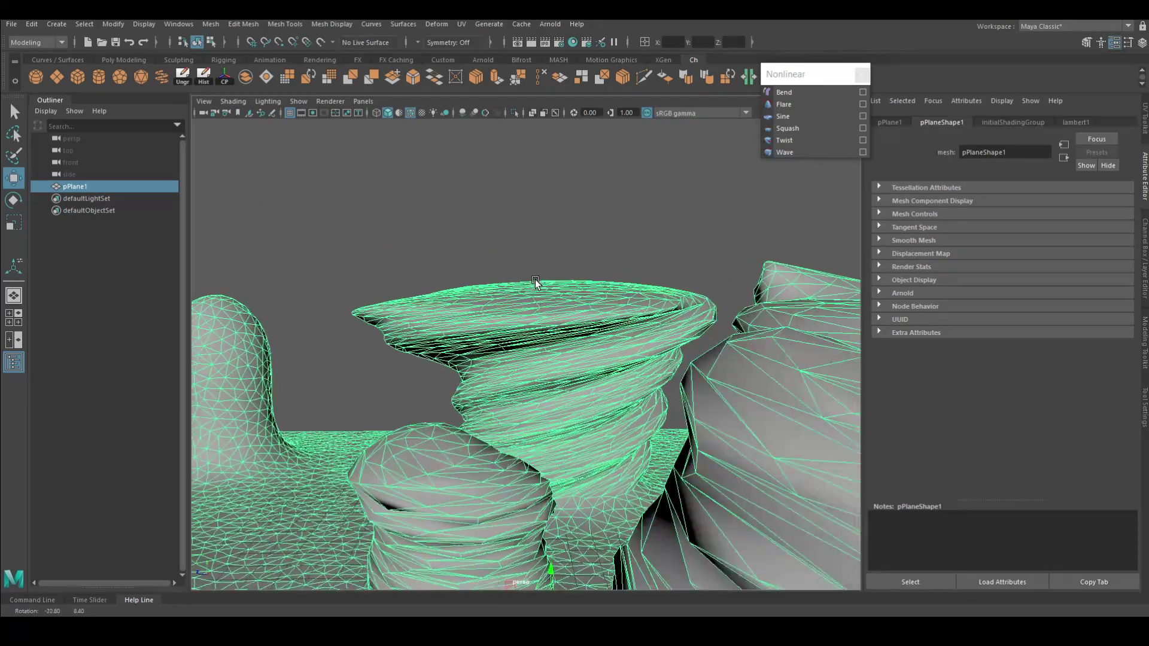
scroll(505, 342, "down", 5)
left_click_drag(241, 251, 474, 321)
right_click_drag(501, 321, 496, 345)
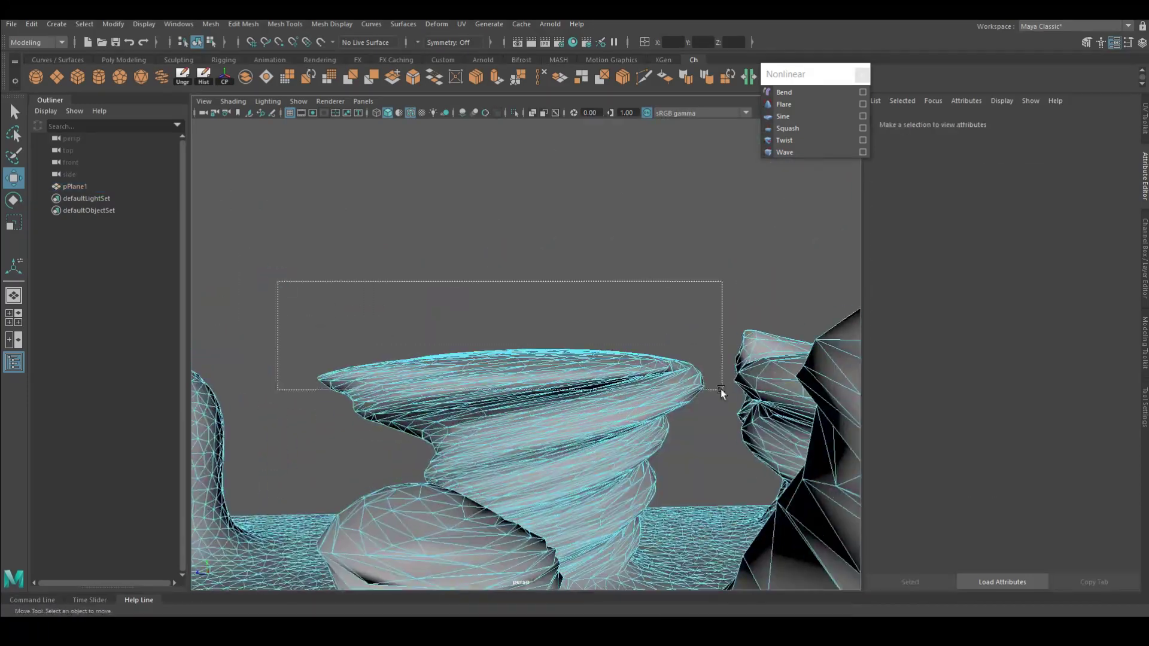
left_click_drag(282, 282, 718, 384)
key("b")
left_click_drag(390, 339, 507, 358, "alt")
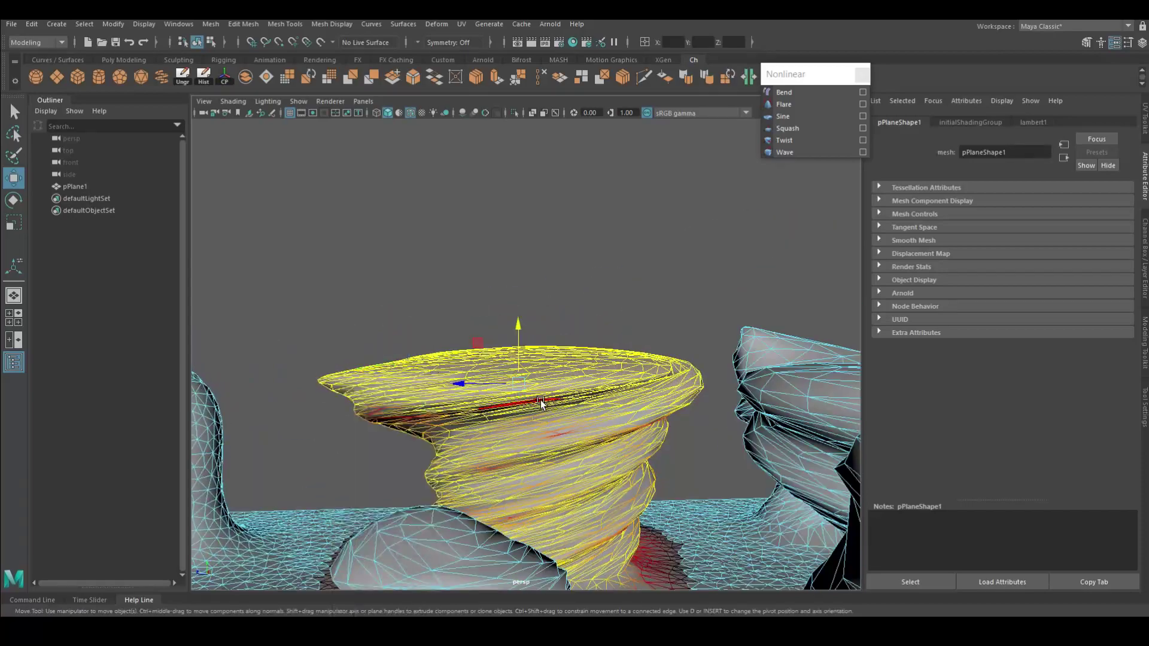
mouse_move(507, 358)
left_mouse_down("alt")
mouse_move(657, 395)
mouse_move(541, 349)
mouse_move(441, 351)
mouse_move(426, 257)
mouse_move(608, 353)
mouse_move(711, 273)
mouse_move(549, 329)
mouse_move(805, 353)
mouse_move(512, 216)
mouse_move(395, 196)
mouse_move(597, 423)
mouse_move(583, 367)
mouse_move(598, 389)
mouse_move(601, 449)
left_mouse_up("alt")
- Reselect the ground mesh in vertex mode with the Move tool and clear the vertex selection
key("r")
left_click(711, 273)
left_click(528, 223)
key("F9")
key("w")
left_click(596, 423)
- Select the small pillar's vertices on the ground mesh
left_click(599, 389)
right_click_drag(601, 449, 693, 509, "alt")
key("F9")
left_click_drag(398, 167, 630, 463)
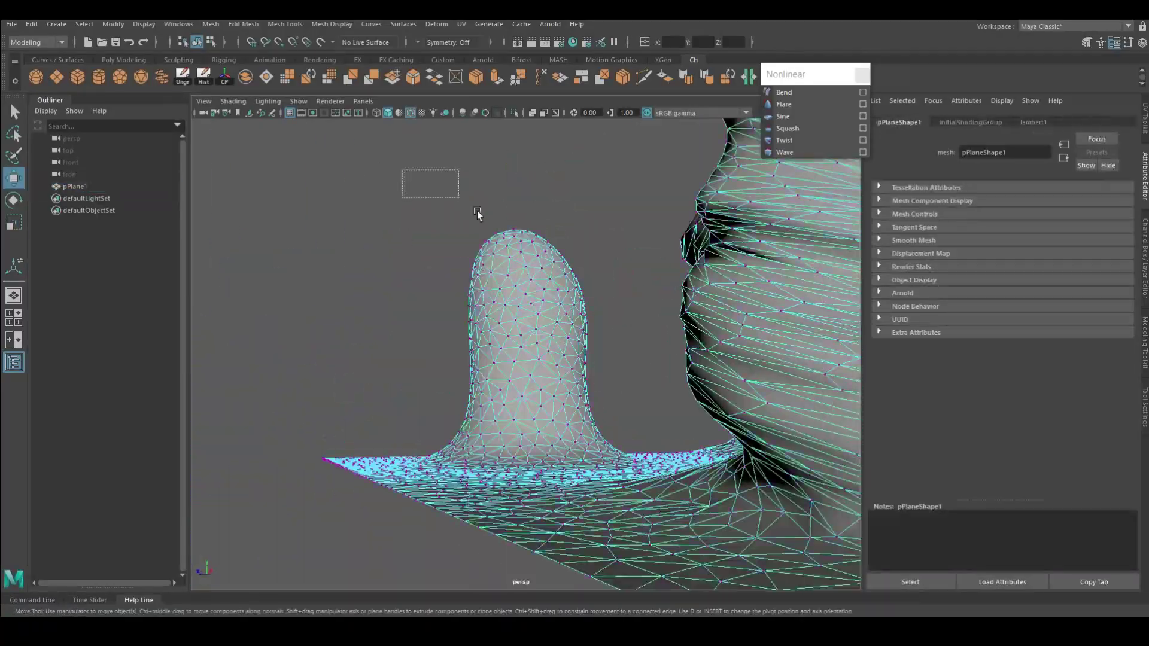
mouse_move(403, 174)
left_mouse_down()
mouse_move(637, 479)
mouse_move(656, 535)
mouse_move(485, 462)
left_mouse_up()
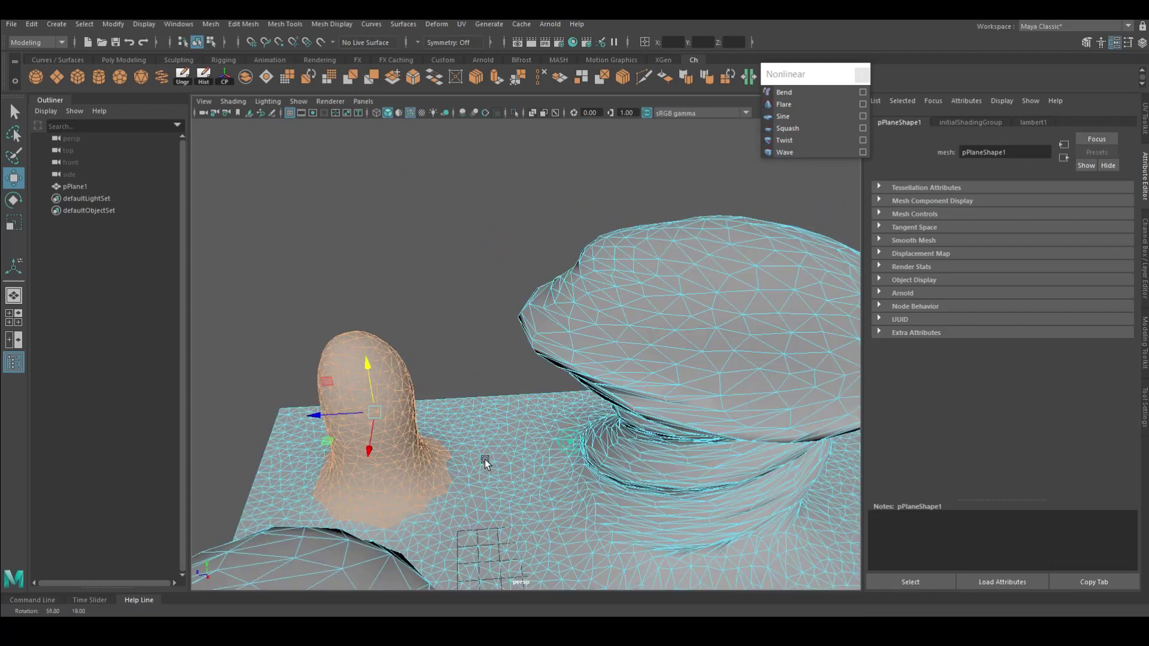
- Twist the small pillar to an End Angle of -620.212
left_click(784, 140)
left_click_drag(1068, 201, 1089, 211)
left_click_drag(1020, 229, 1025, 222)
mouse_move(599, 359)
left_mouse_down("alt")
mouse_move(517, 329)
mouse_move(513, 269)
mouse_move(464, 188)
left_mouse_up("alt")
left_click(518, 330)
left_click_drag(594, 360, 551, 429, "alt")
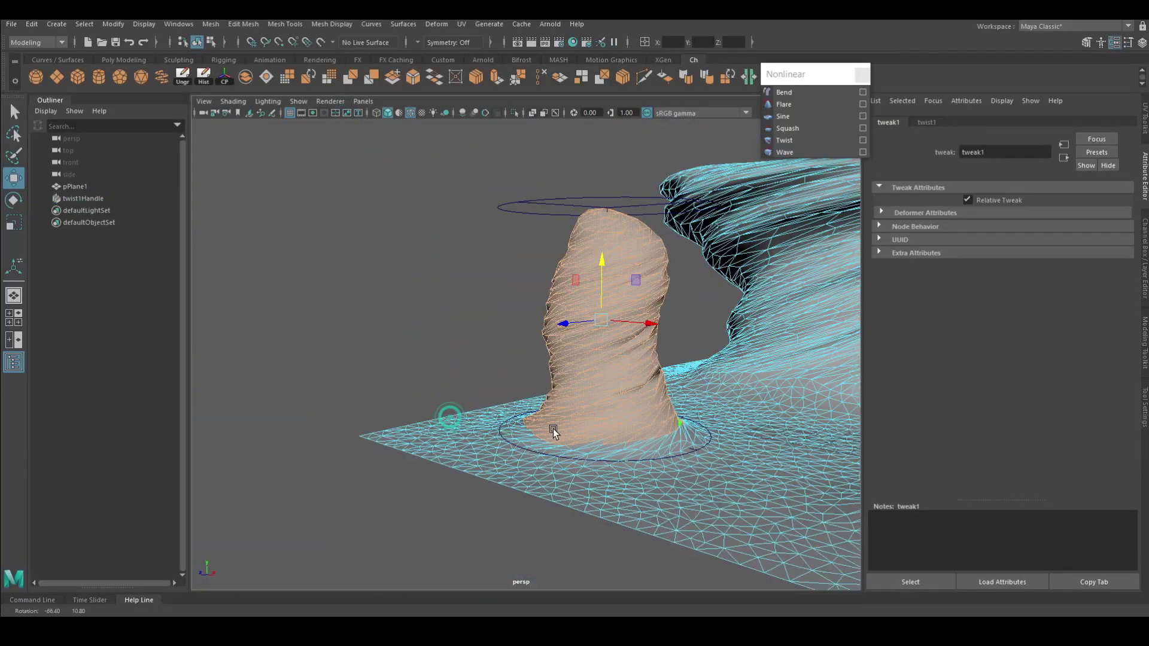
- Flare the pillar into a cap (End Flare X/Z 2.423/2.930, Curve -0.711) and reselect the ground mesh
left_click(806, 108)
left_click_drag(1067, 265, 1070, 270)
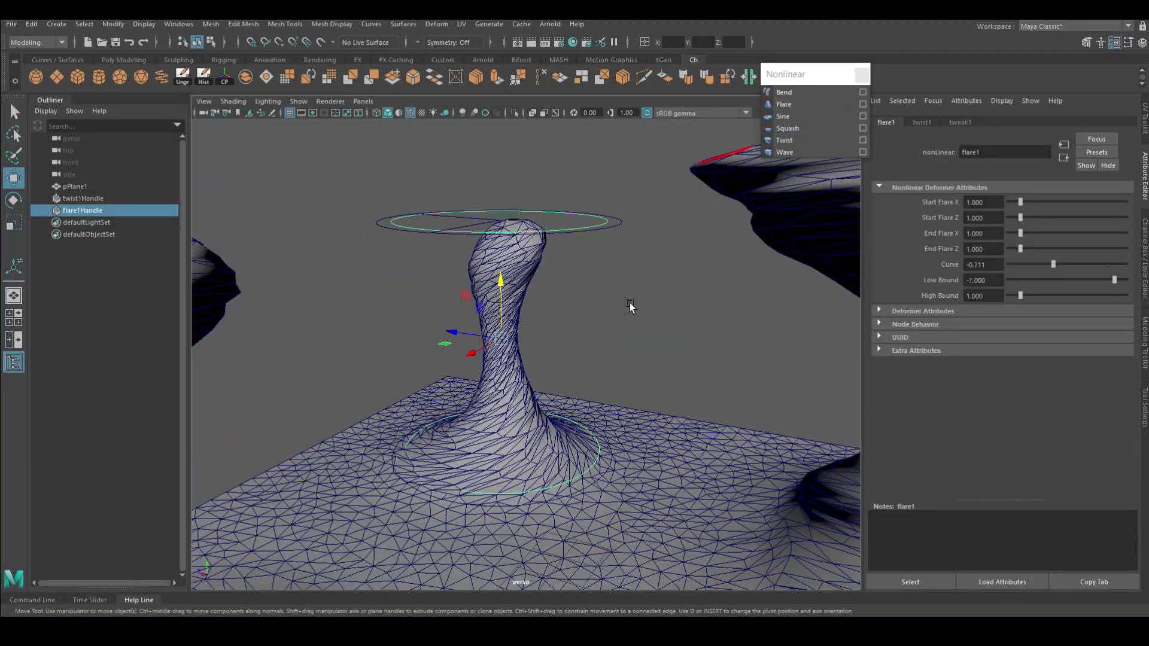
left_click_drag(630, 306, 689, 270, "alt")
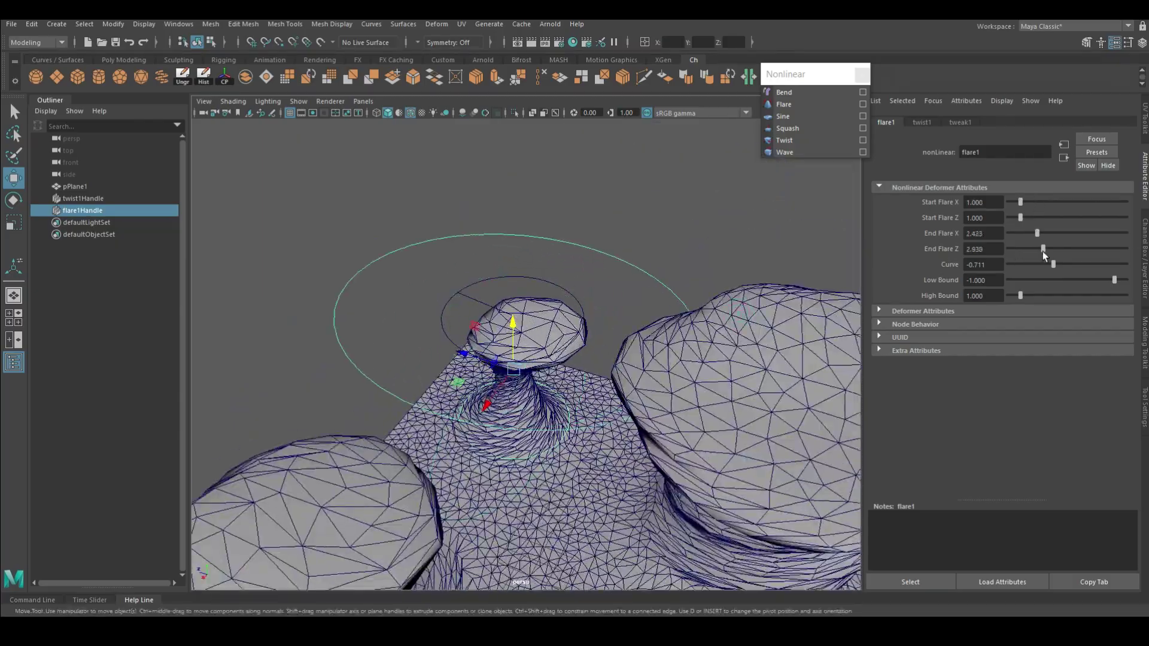
left_click_drag(588, 390, 531, 429, "alt")
scroll(532, 428, "up", 5)
left_click(633, 286)
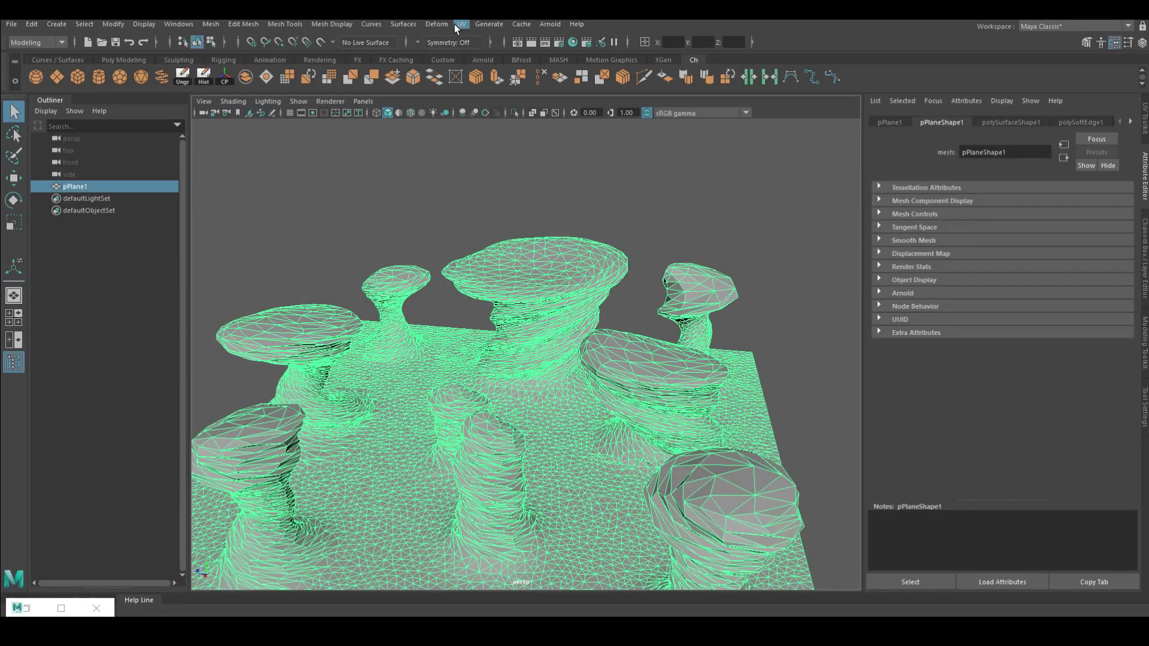
- Open the UV Editor and arrange its window beside the landscape view
left_click(461, 24)
left_click(516, 52)
left_click_drag(744, 90, 735, 42)
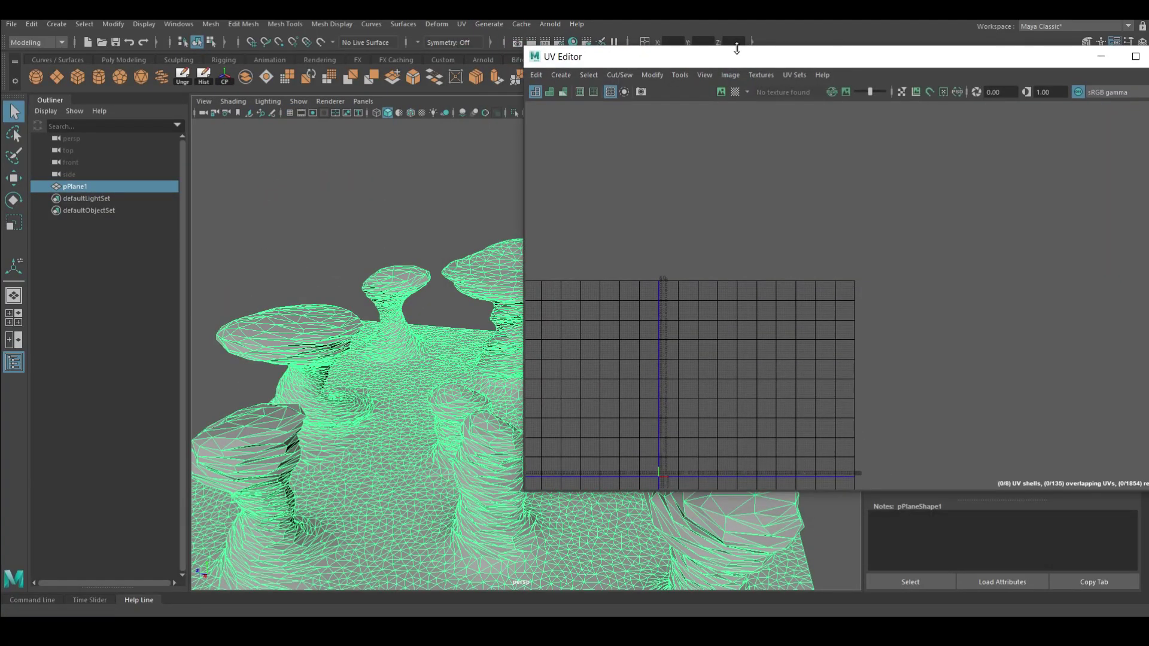
left_click_drag(301, 395, 345, 330, "alt")
right_click_drag(344, 330, 416, 337, "alt")
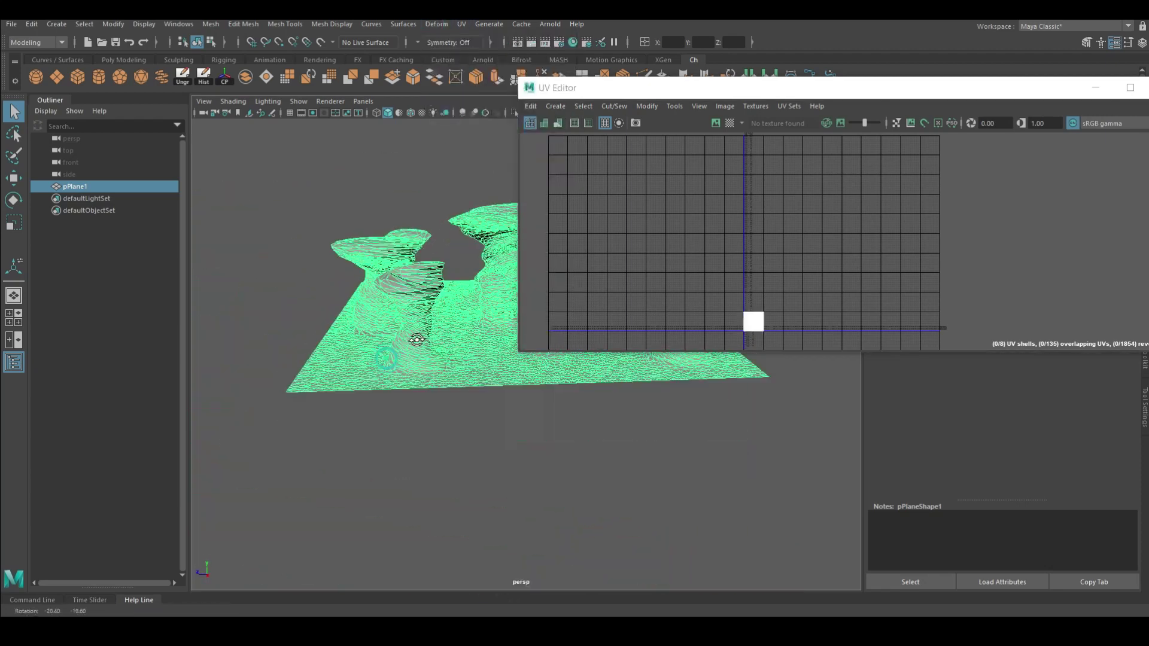
left_click_drag(778, 84, 888, 63)
mouse_move(419, 359)
left_mouse_down("alt")
mouse_move(434, 393)
mouse_move(454, 336)
left_mouse_up("alt")
- Apply Automatic UV projection to pPlane1 and frame all its UV shells
left_click(436, 23)
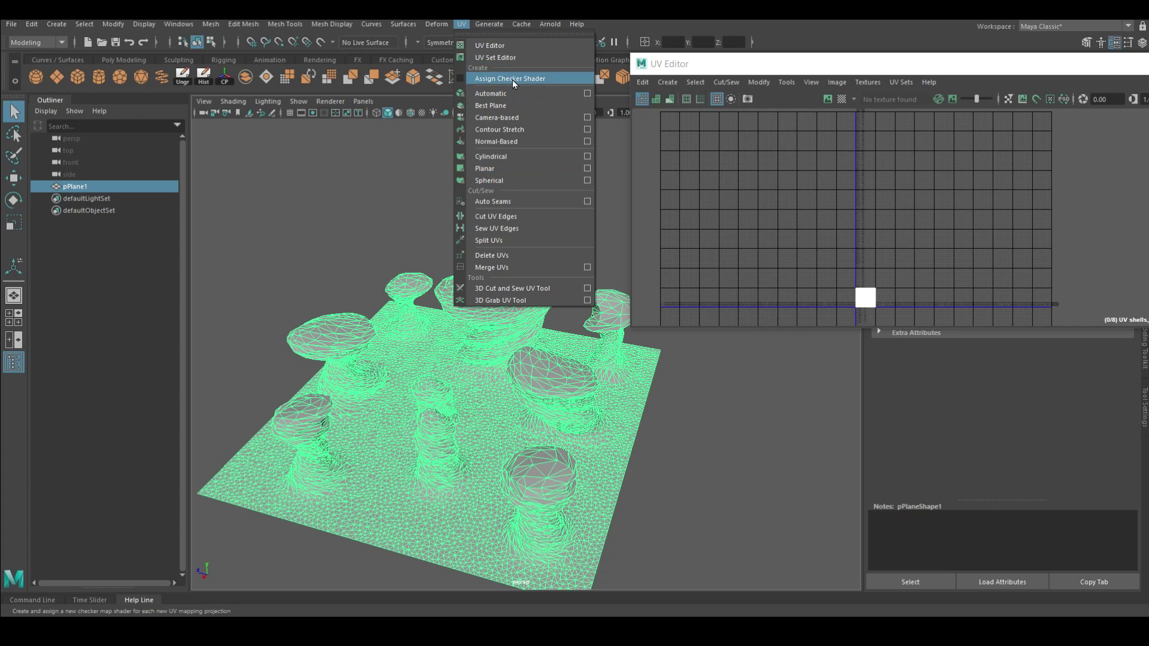
left_click(491, 93)
key("f")
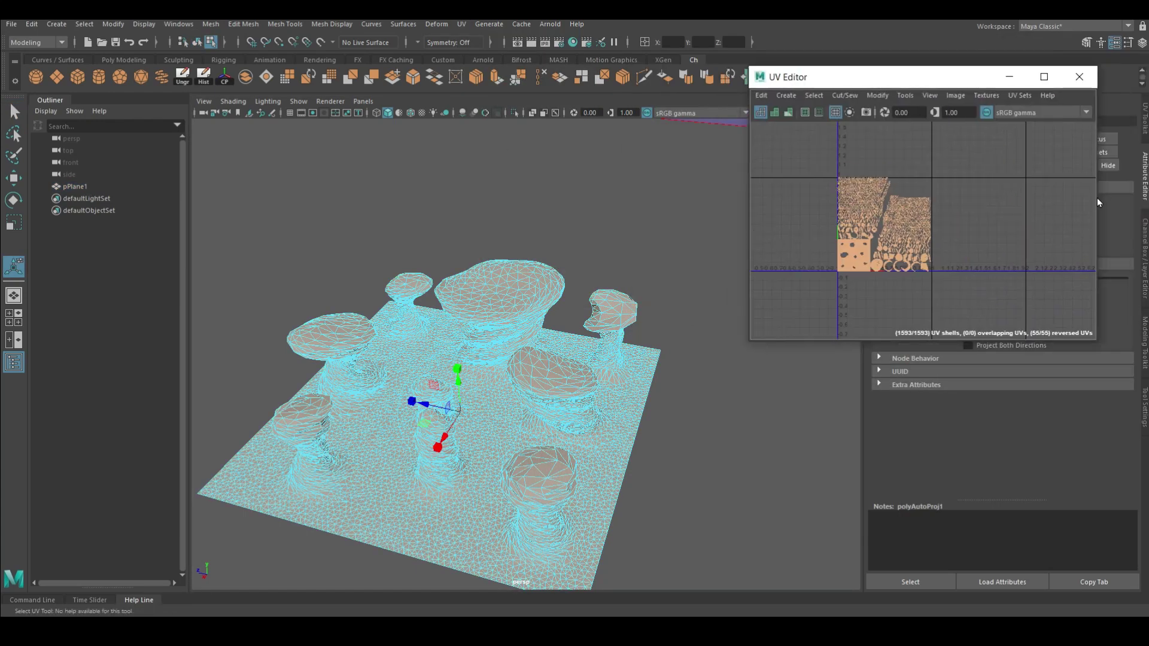
scroll(476, 450, "up", 5)
left_click(651, 402)
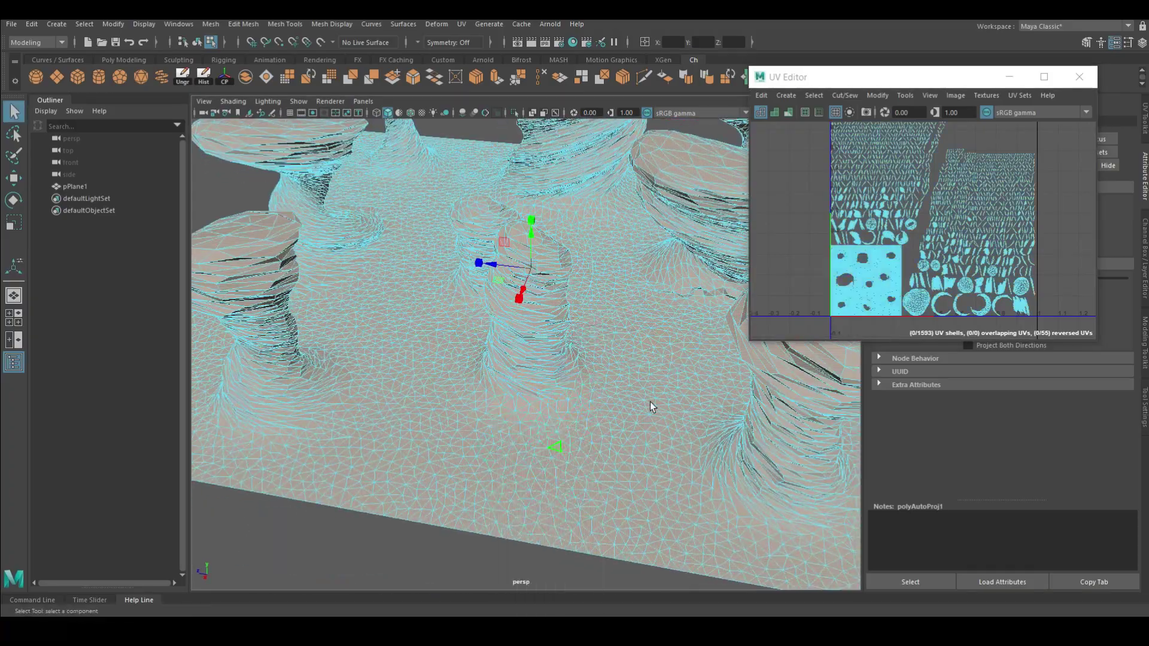
scroll(527, 358, "up", 4)
scroll(526, 357, "down", 5)
scroll(534, 328, "up", 5)
scroll(505, 262, "down", 3)
- Select a small cap UV shell and frame it in the UV Editor
left_click(461, 424, "shift")
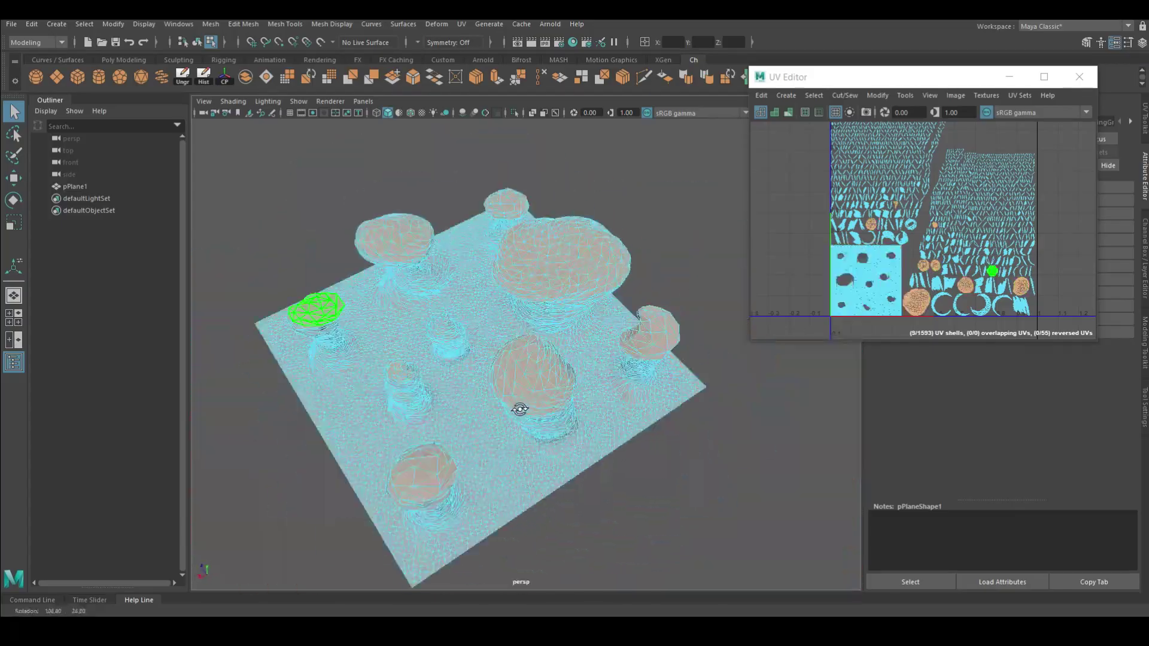
mouse_move(519, 405)
left_mouse_down("alt")
mouse_move(579, 398)
mouse_move(512, 194)
left_mouse_up("alt")
key("w")
key("f")
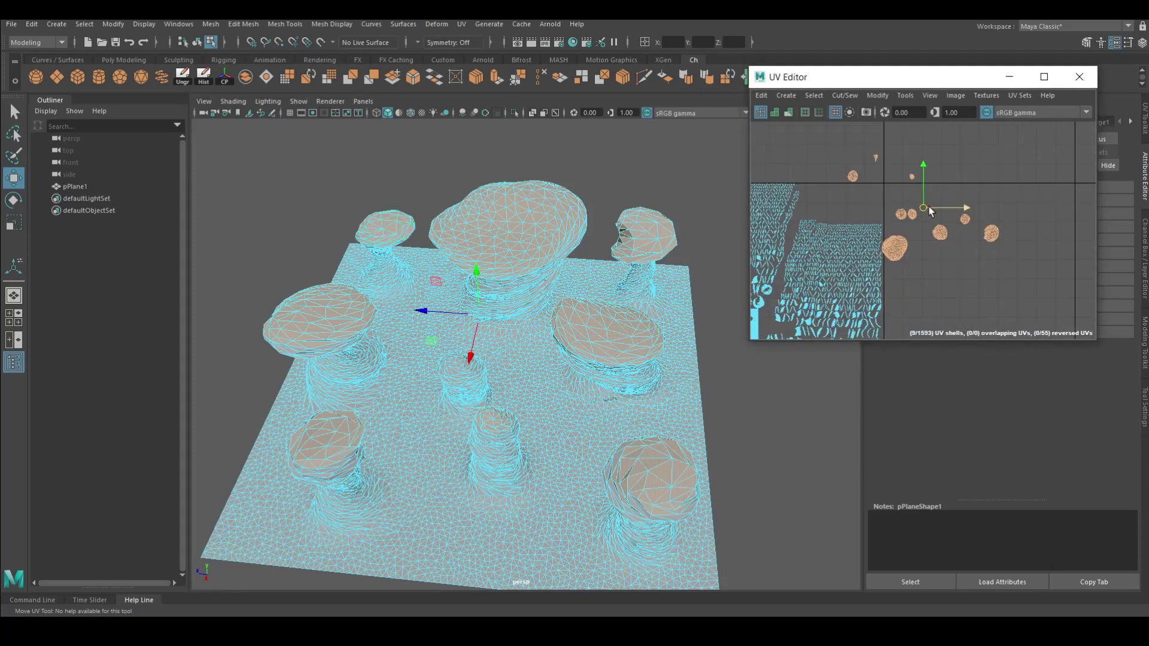
key("f")
scroll(889, 269, "up", 4)
scroll(890, 216, "down", 3)
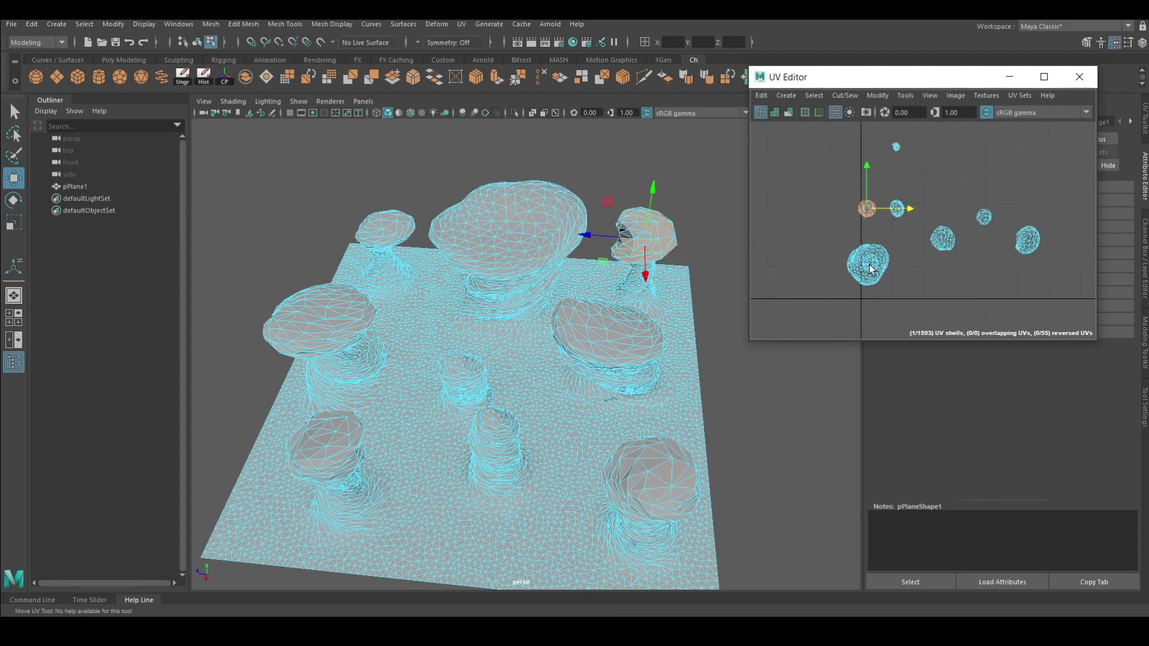
scroll(860, 150, "down", 2)
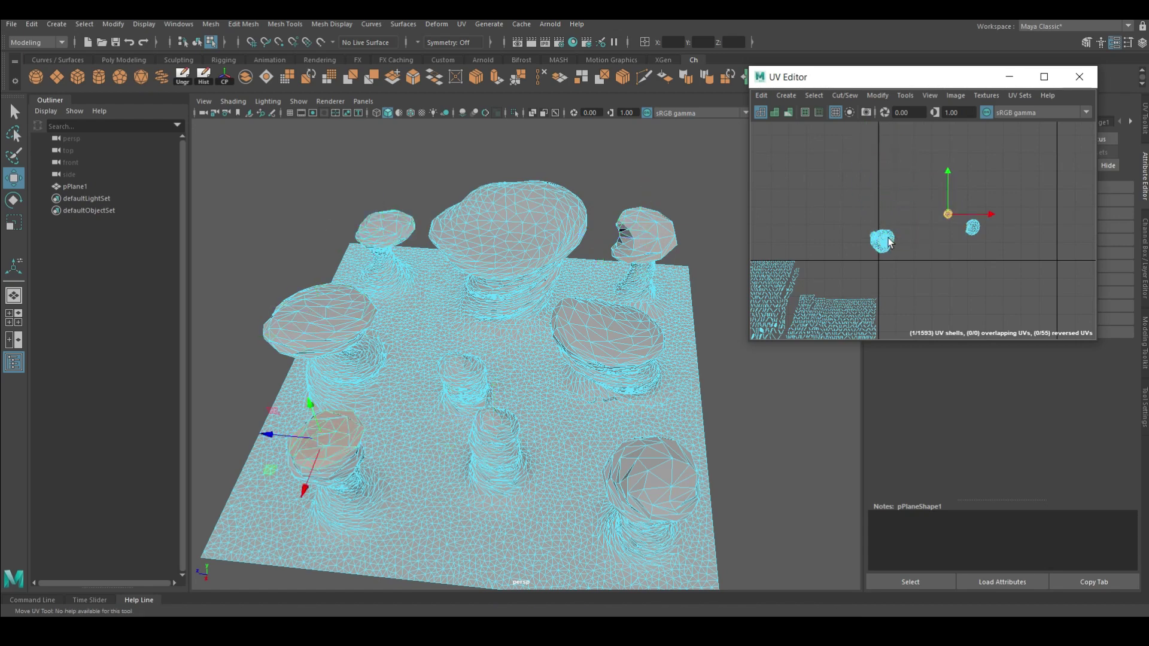
scroll(928, 279, "up", 3)
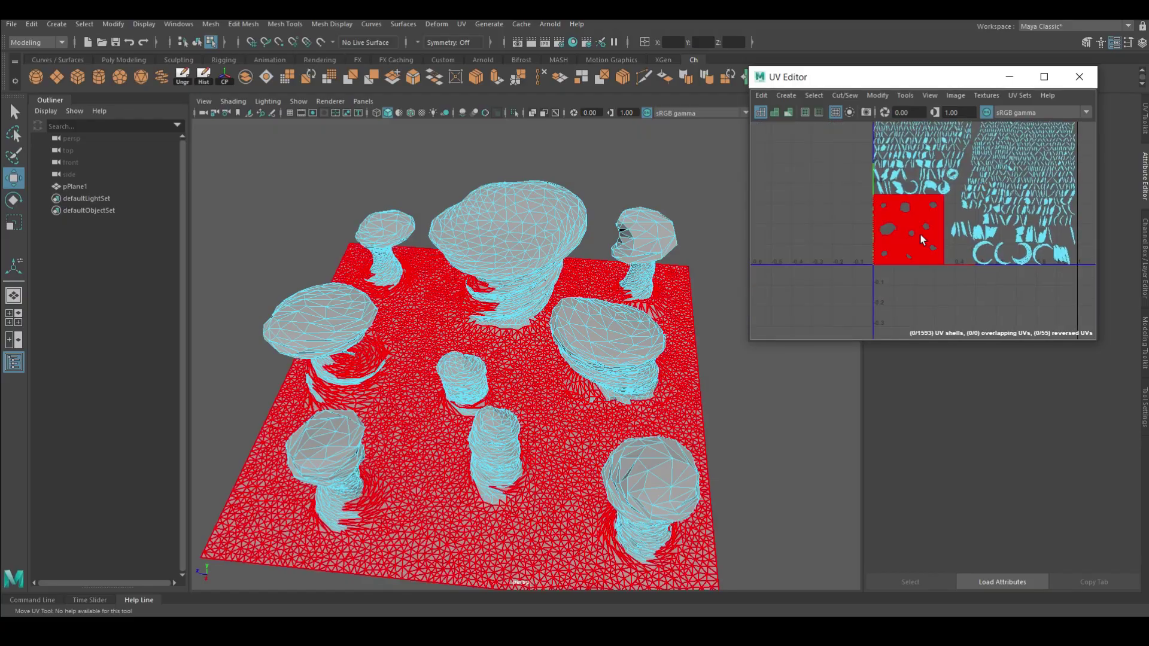
- Select the ground plane's UV shell and move and scale it into place
left_click(904, 231)
mouse_move(539, 359)
left_mouse_down("alt")
mouse_move(637, 499)
mouse_move(662, 289)
left_mouse_up("alt")
scroll(897, 269, "down", 2)
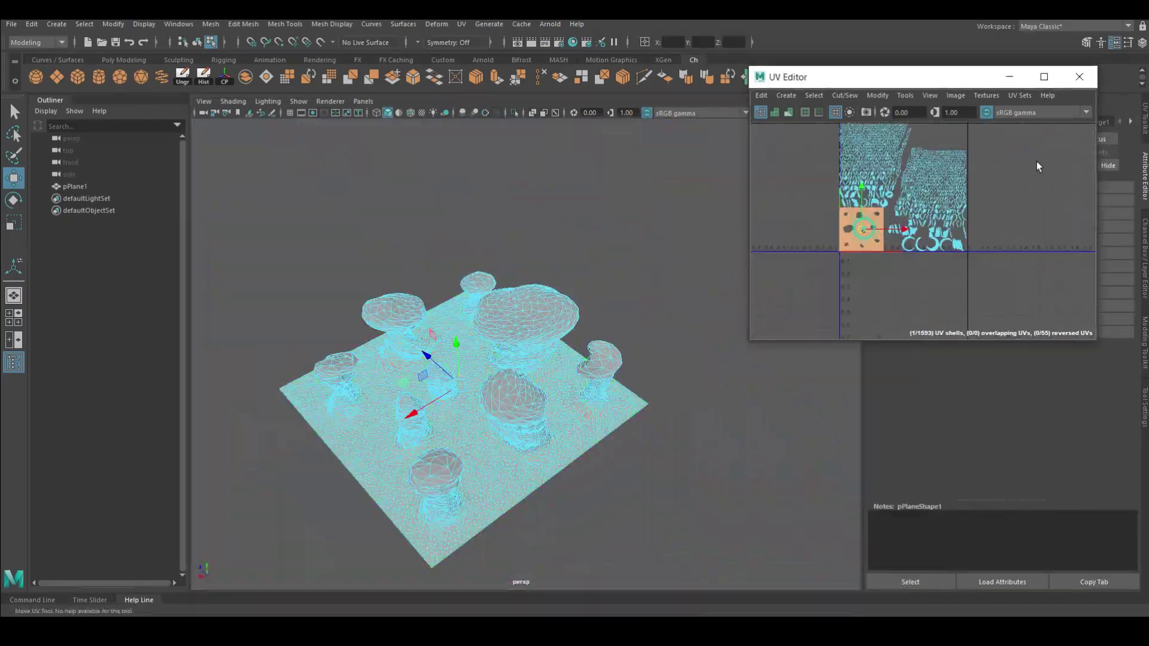
middle_click_drag(868, 251, 1018, 198, "alt")
scroll(1032, 191, "up", 1)
key("r")
scroll(1031, 190, "down", 2)
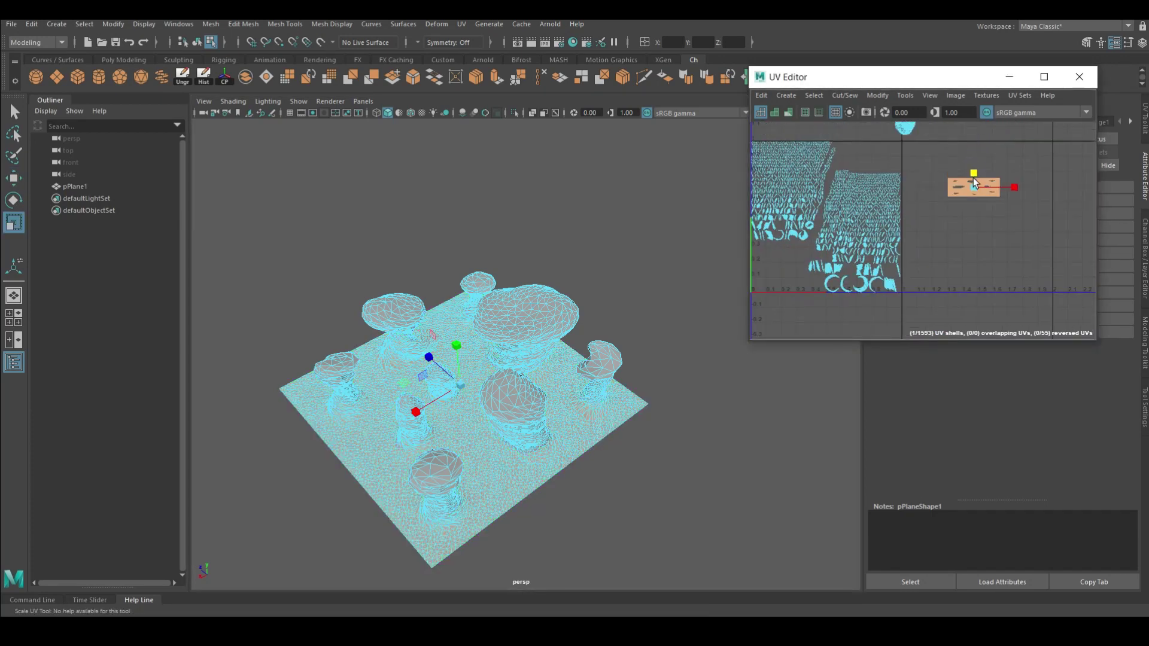
left_click(13, 178)
middle_click_drag(973, 154, 974, 242, "alt")
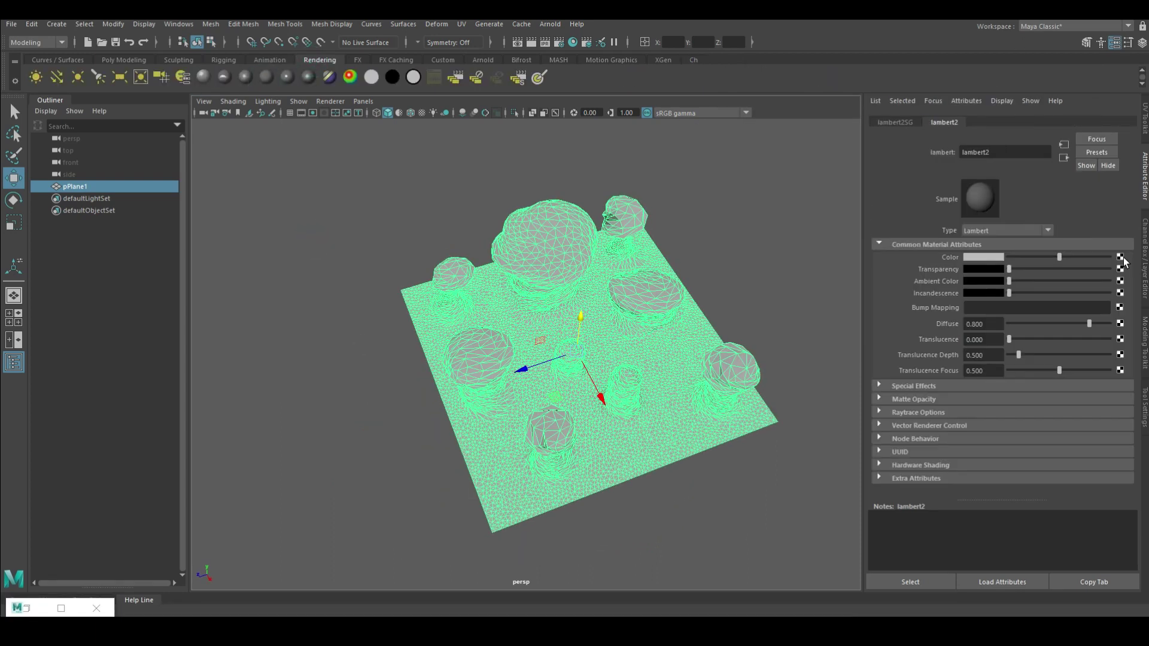
- Map a Ramp texture to lambert2's Color and open the large ramp editor
left_click(1120, 256)
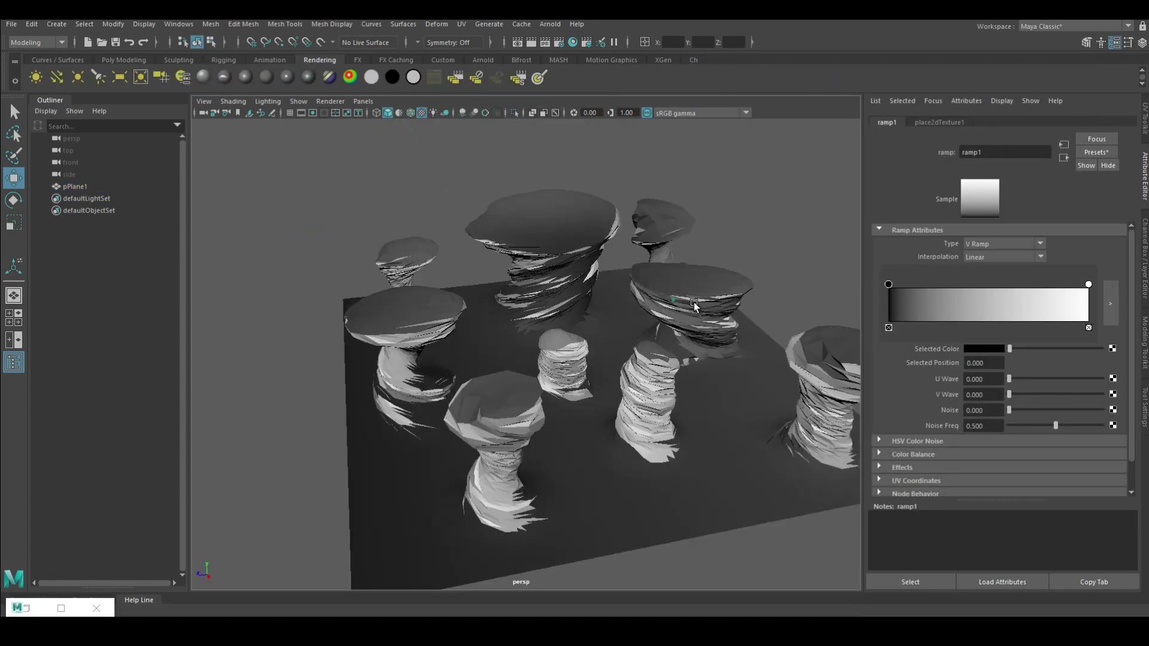
left_click_drag(695, 305, 538, 311, "alt")
left_click(1025, 244)
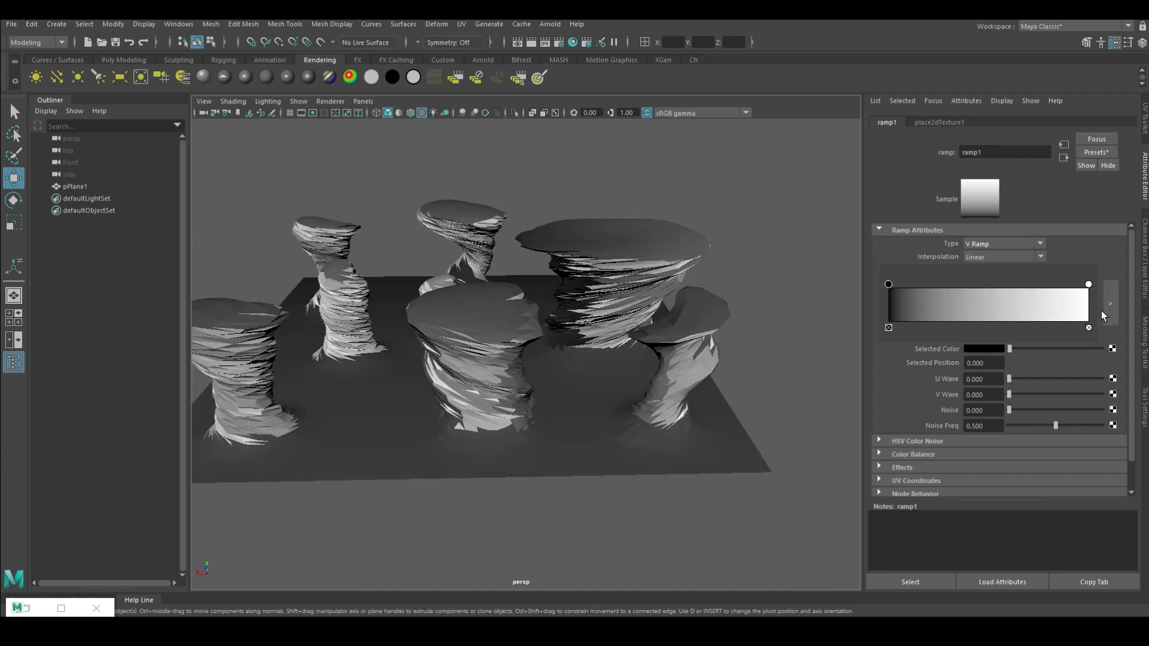
left_click(1108, 306)
- Set the ramp stops to yellow at the gradient's start and red at its end
left_click(895, 373)
left_click(856, 340)
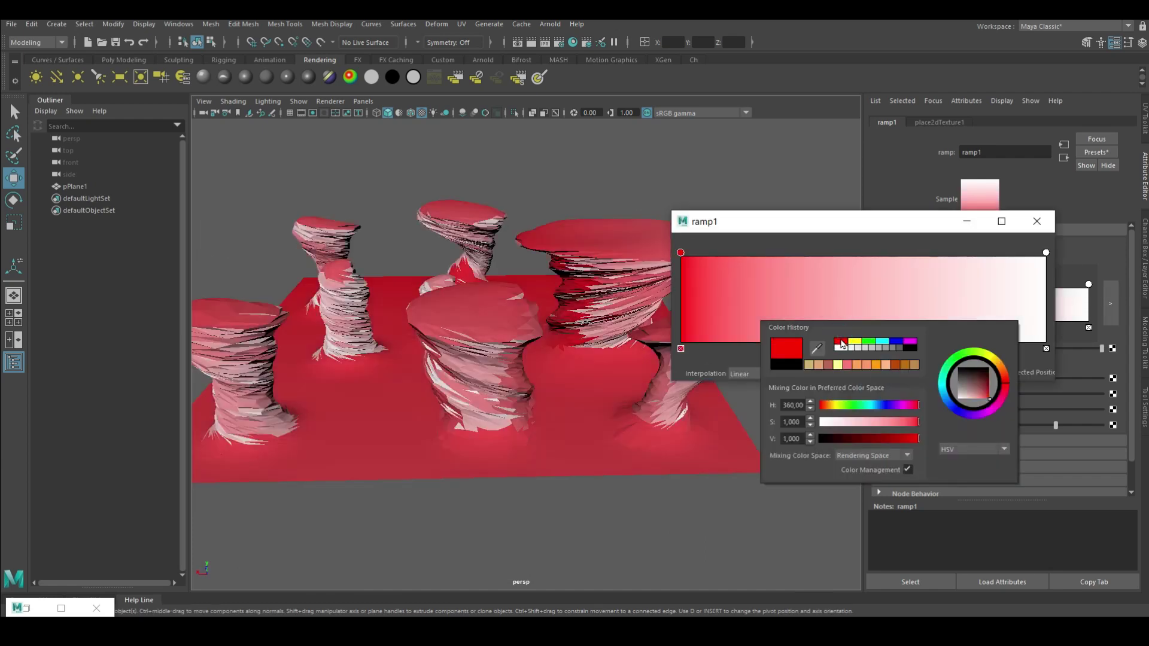
left_click(1046, 253)
left_click(895, 373)
left_click(870, 340)
left_click_drag(748, 419, 538, 419, "alt")
left_click_drag(681, 252, 951, 253)
left_click_drag(1030, 252, 680, 253)
left_click_drag(951, 253, 1046, 252)
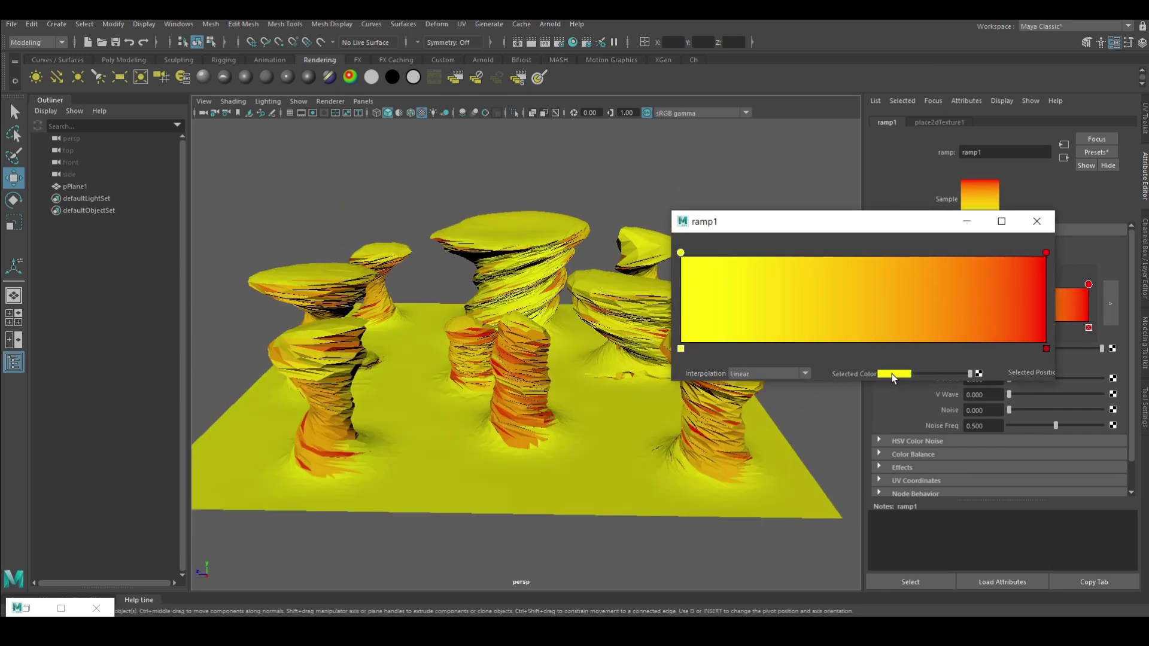
- Tone the stops to pale yellow and pinkish red, then select the terrain to show its UVs
left_click(893, 375)
left_click(884, 423)
left_click(1046, 252)
left_click(893, 375)
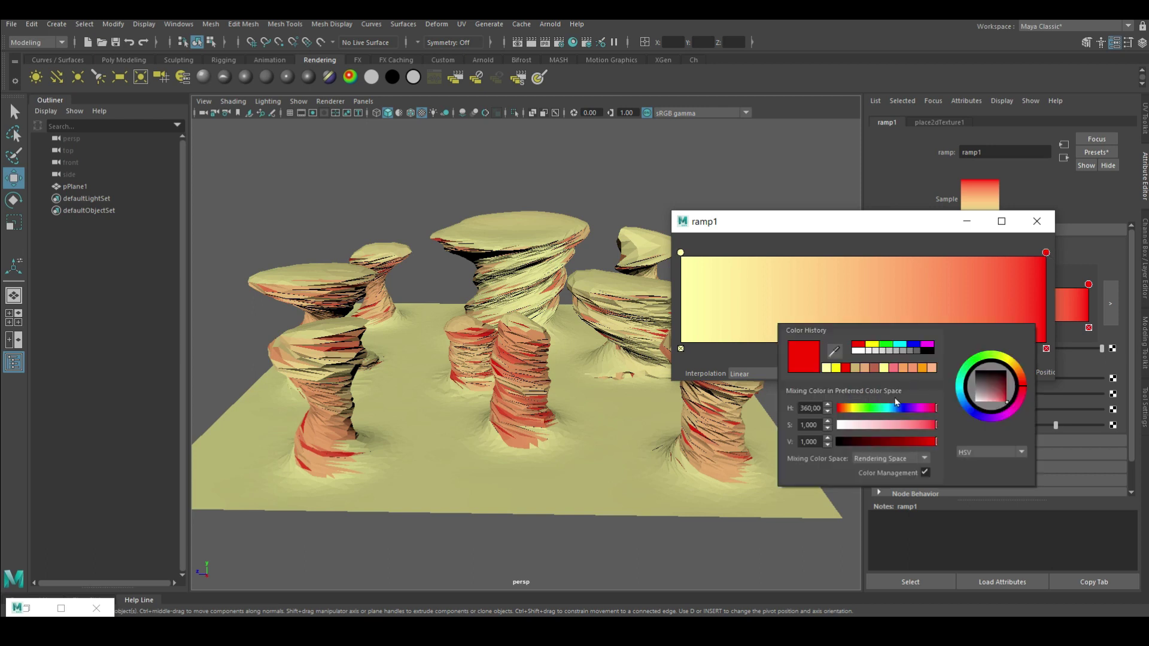
left_click(932, 428)
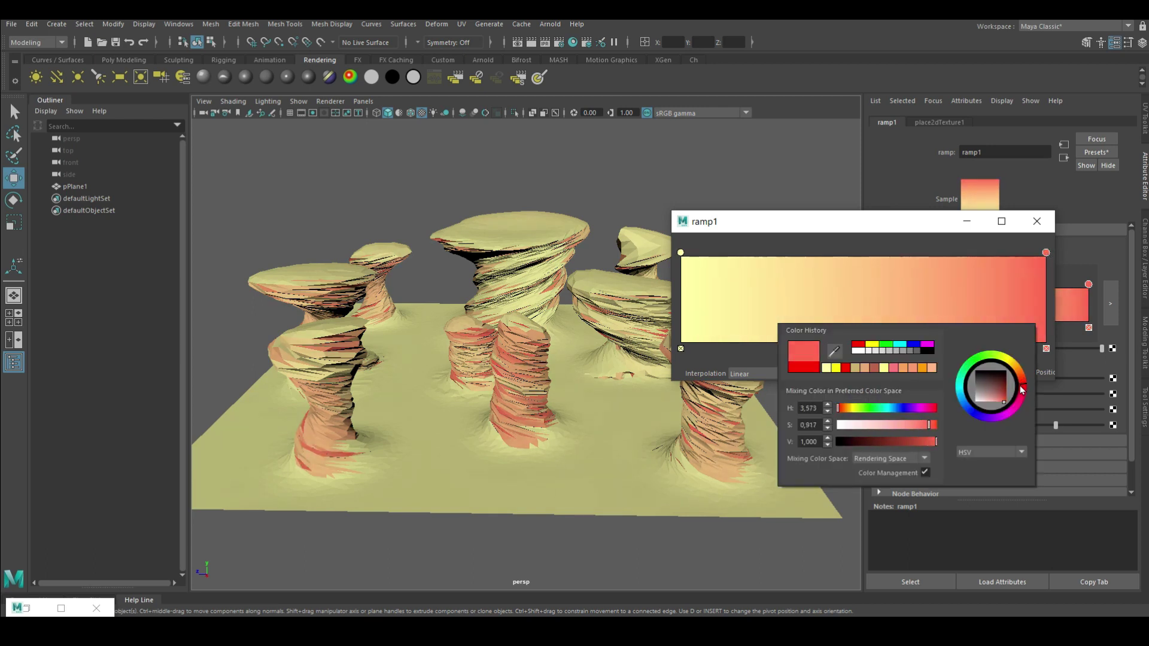
left_click_drag(447, 334, 479, 359, "alt")
left_click(569, 446)
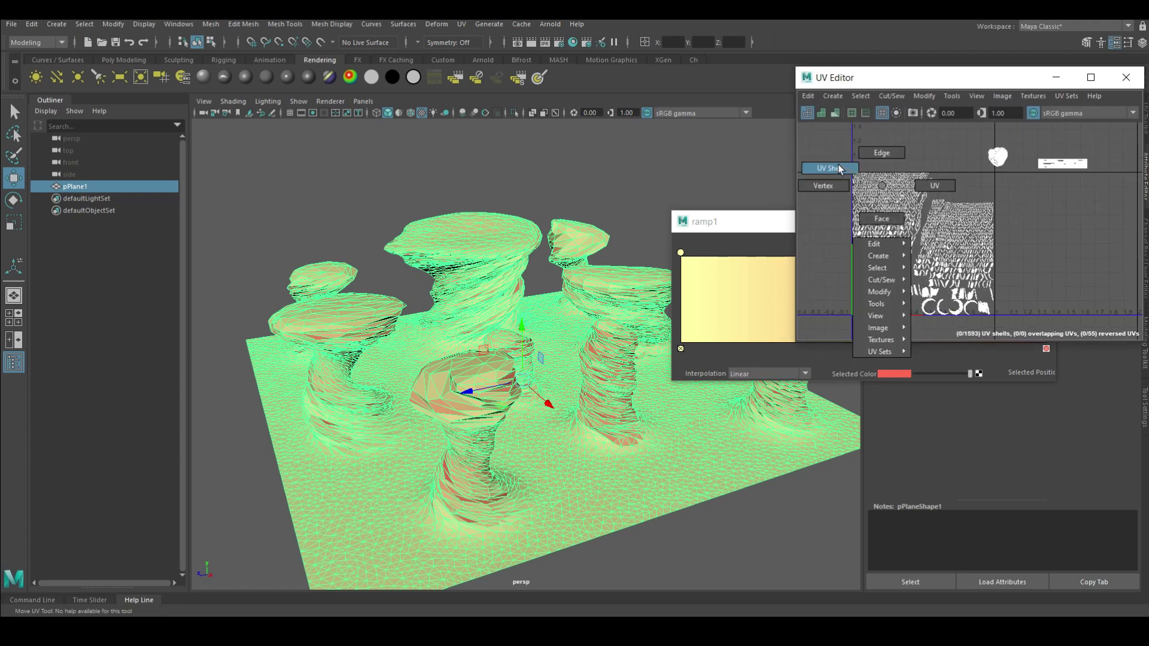
- Select all the terrain's UV shells, then gather them and lay them out automatically
right_click(840, 169)
left_click_drag(838, 327, 914, 135)
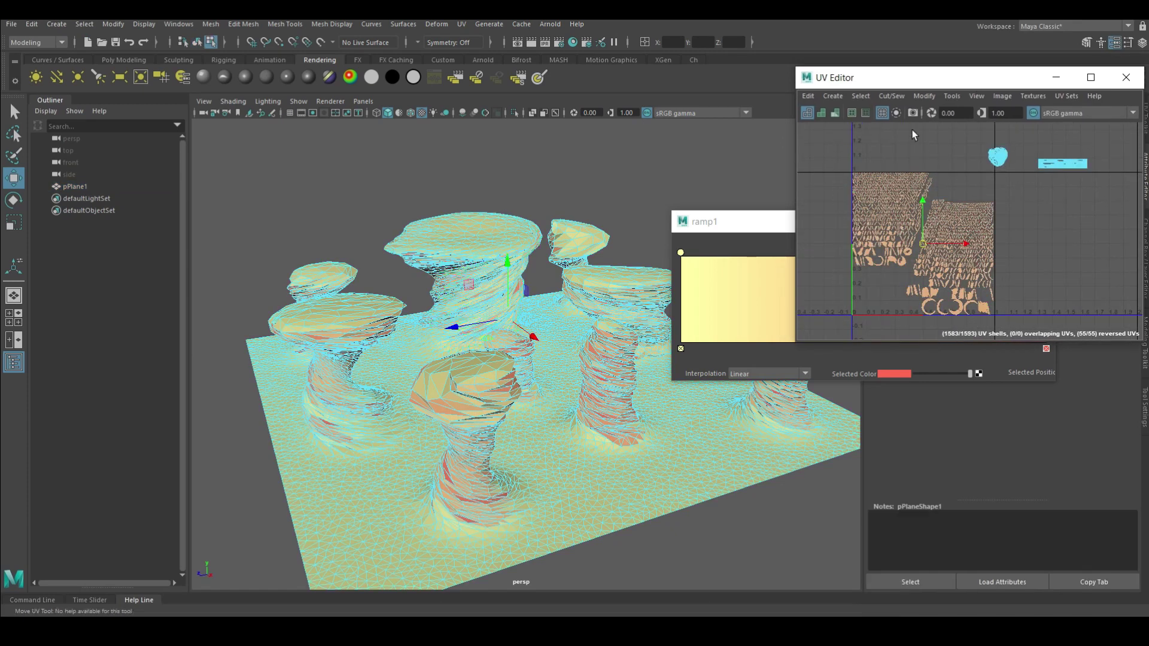
left_click(924, 95)
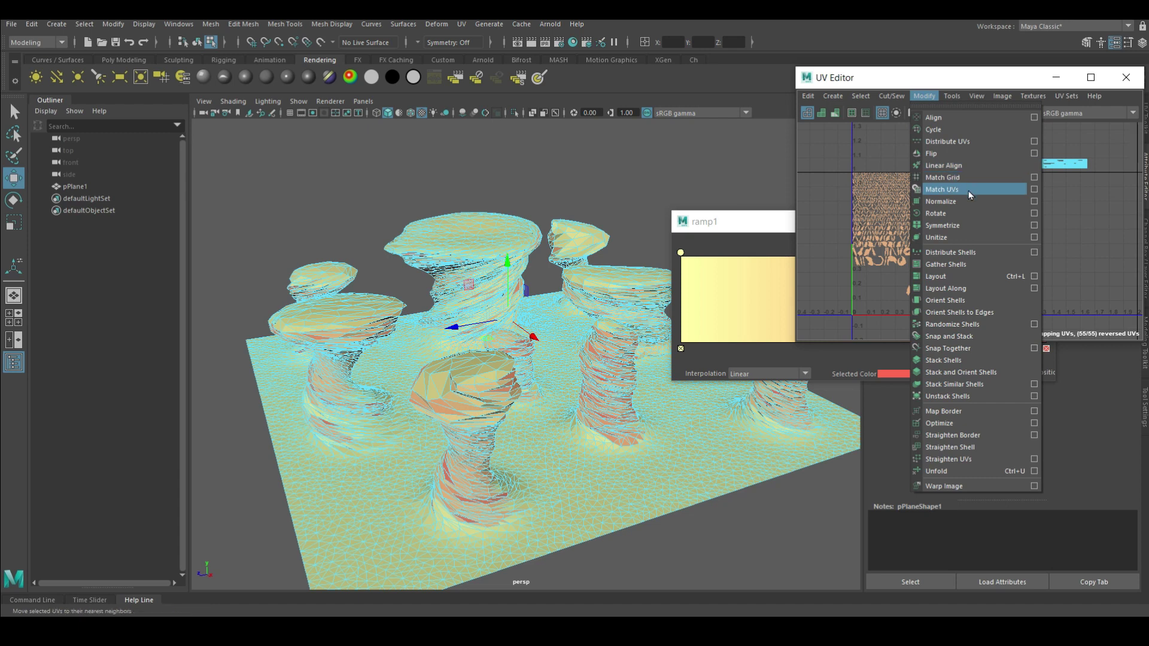
left_click(971, 269)
left_click(924, 96)
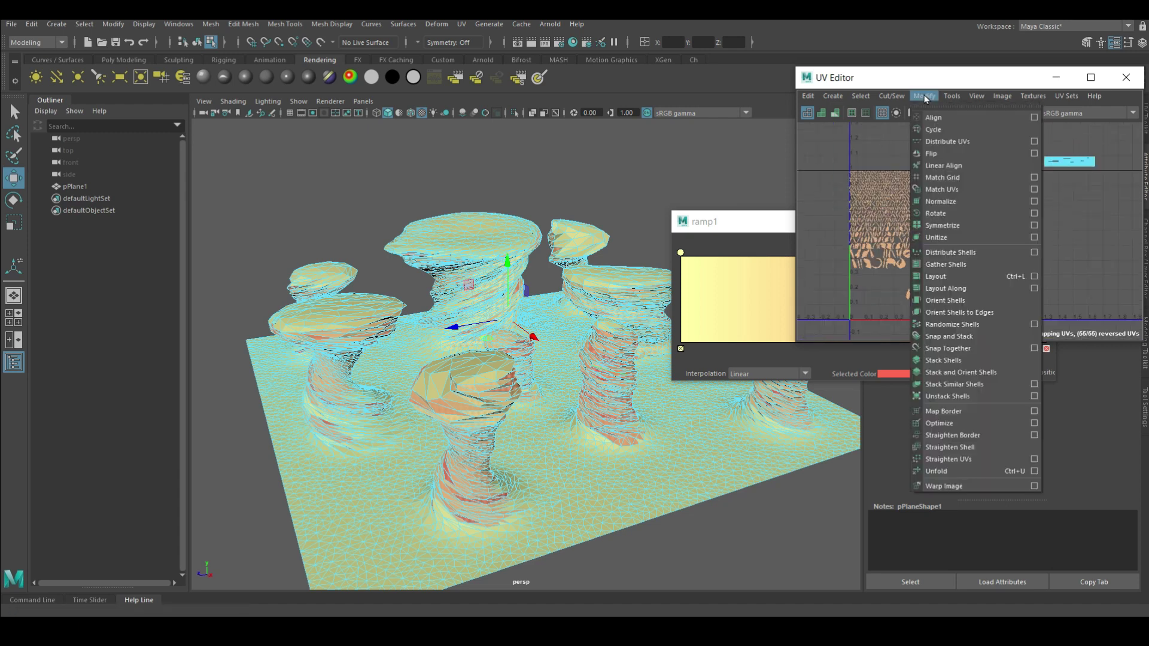
left_click(996, 327)
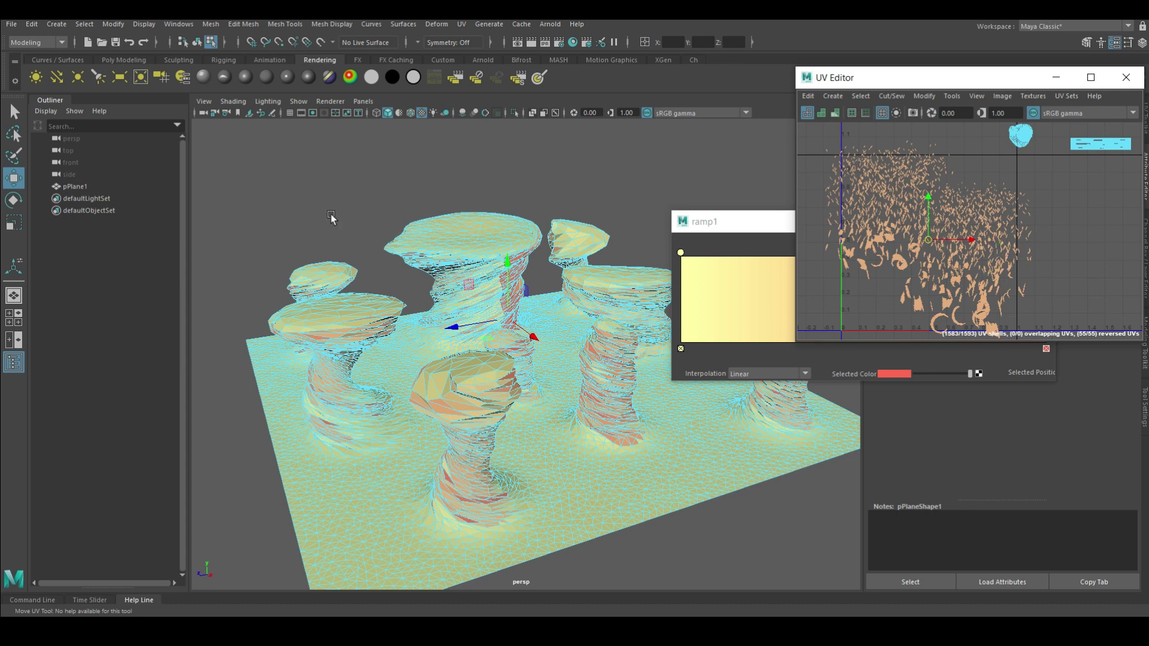
- Shrink the UV shells, distribute them evenly, then try an automatic pack and undo it
key("r")
left_click_drag(928, 240, 909, 221)
key("w")
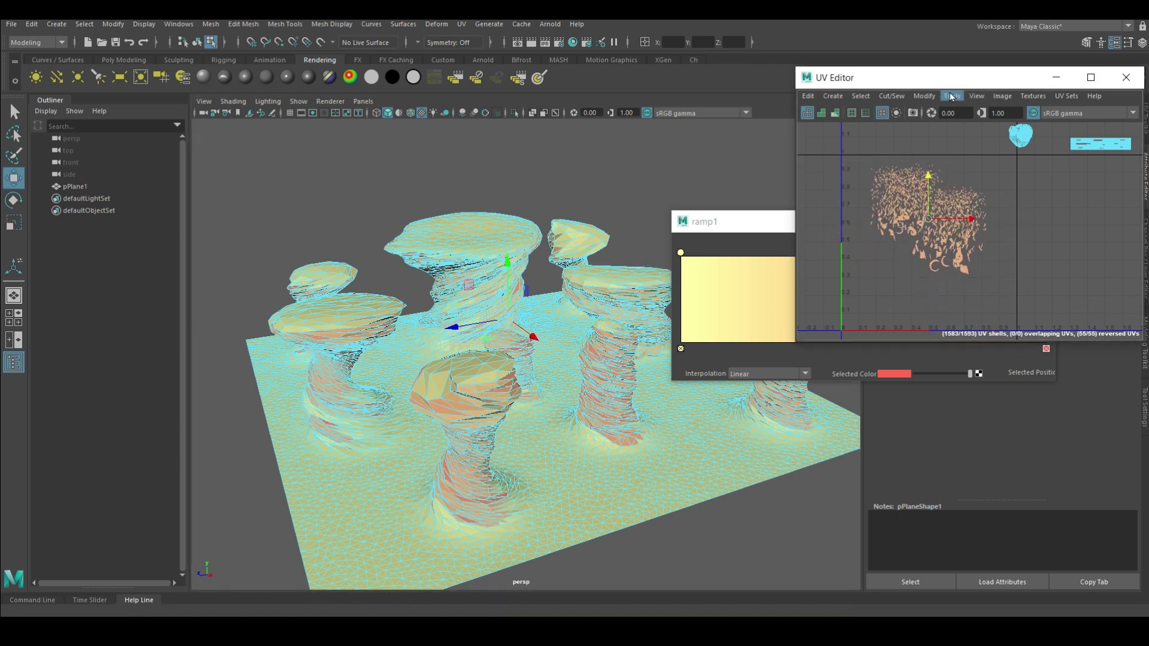
left_click(924, 95)
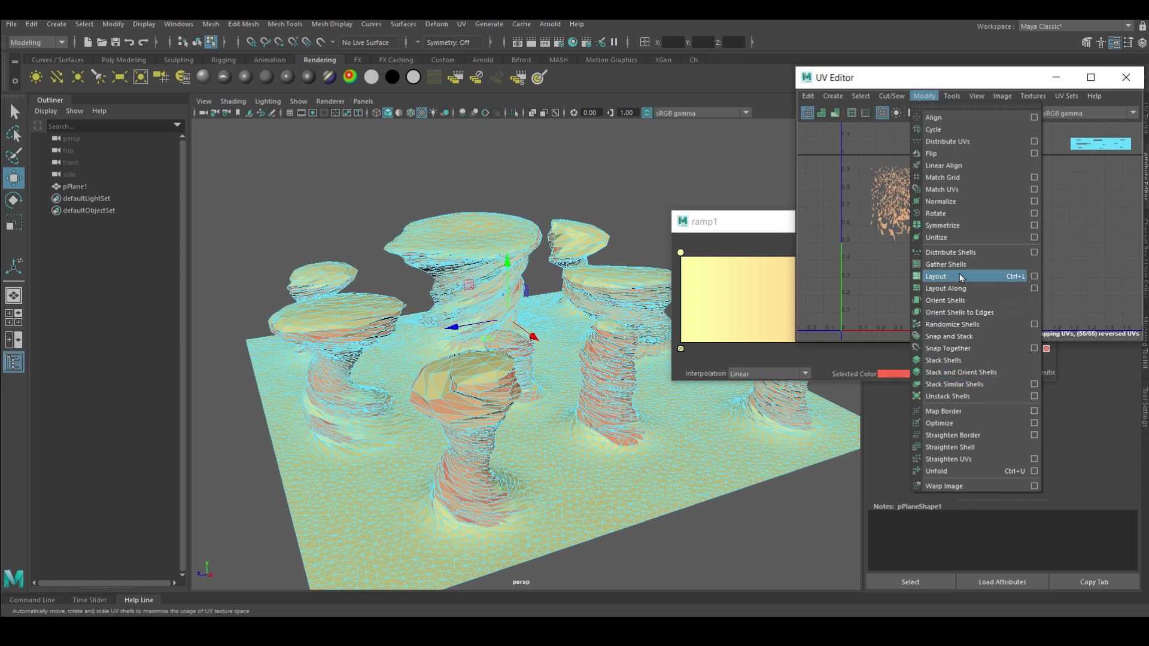
left_click(964, 257)
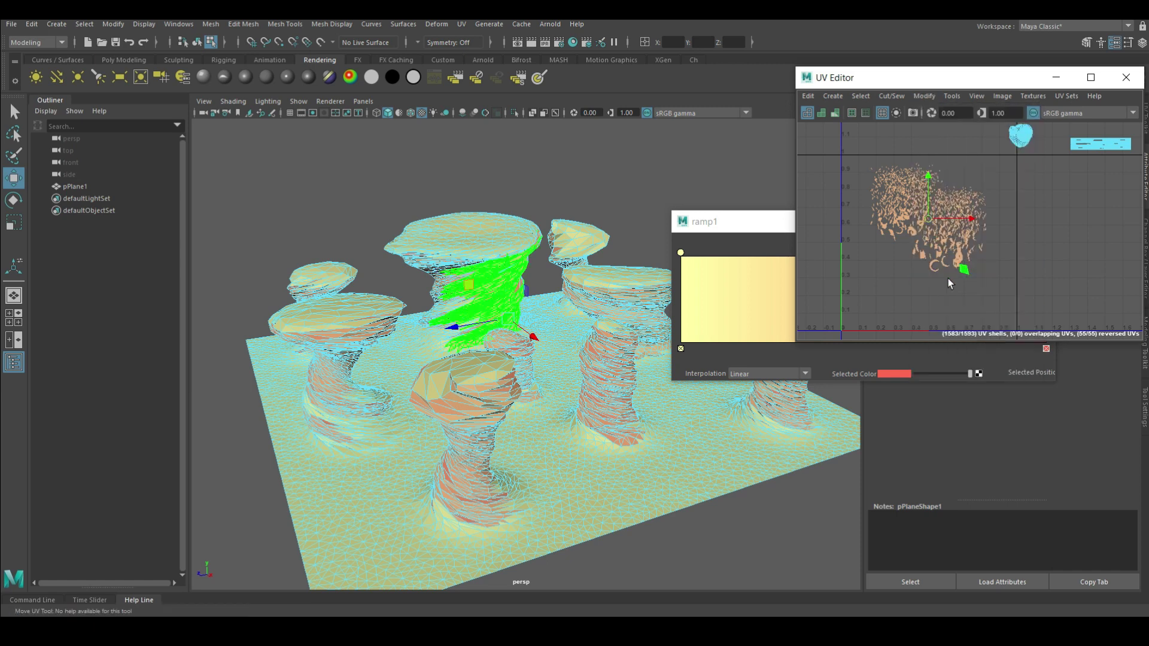
left_click(926, 96)
left_click(982, 291)
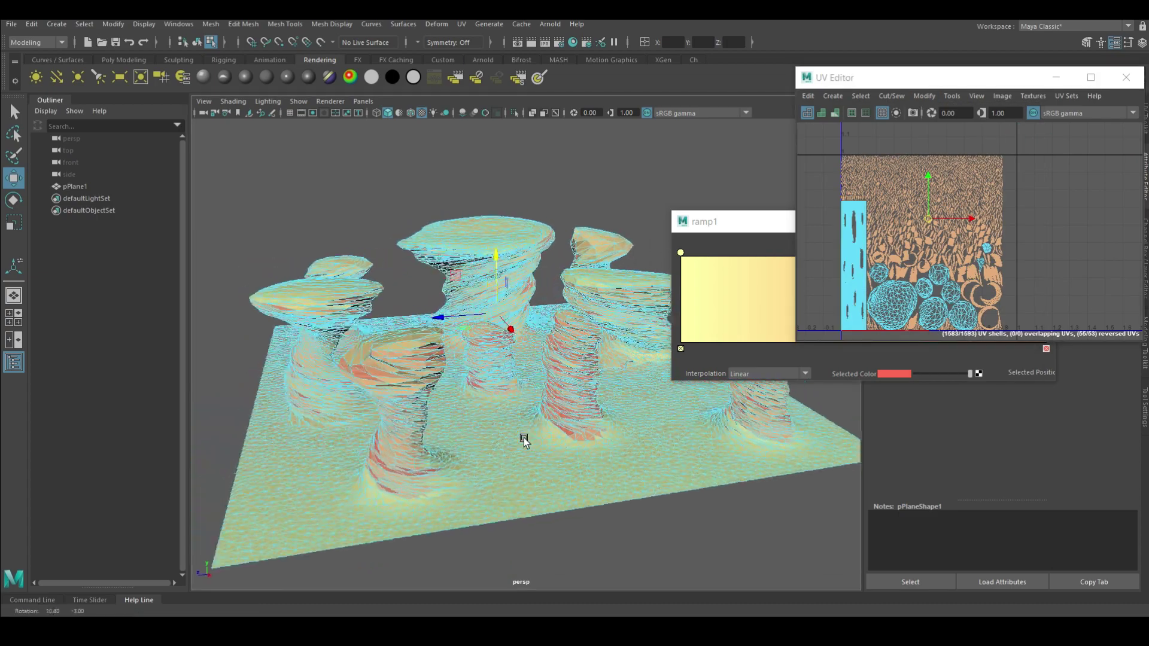
left_click_drag(525, 441, 873, 341, "alt")
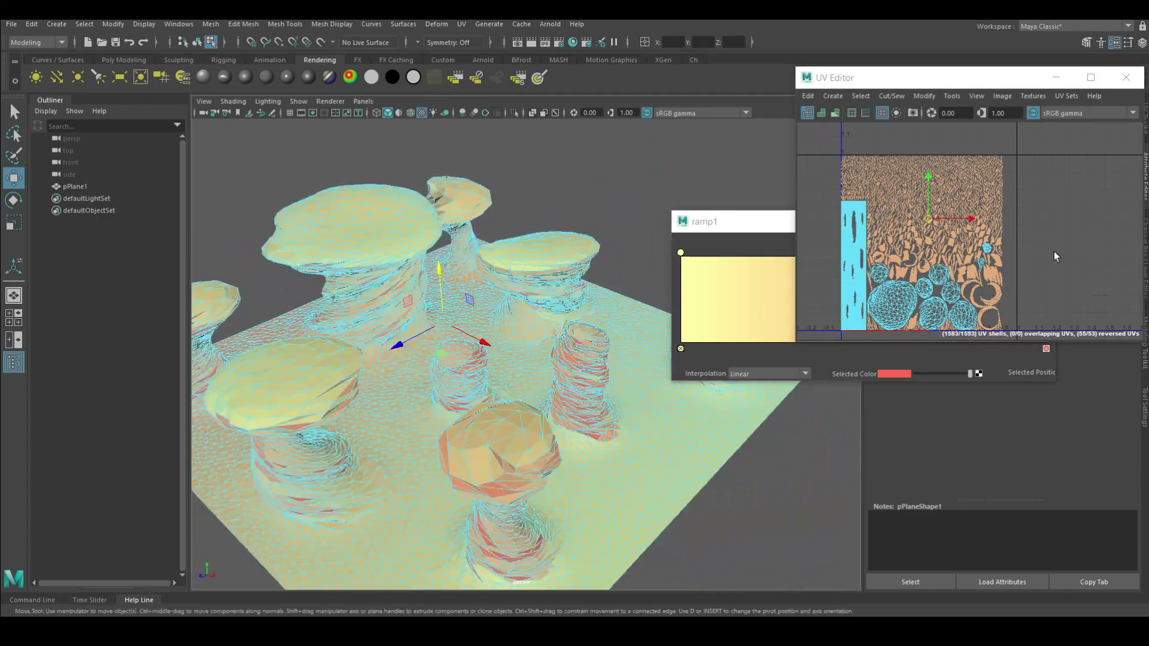
key("ctrl+z")
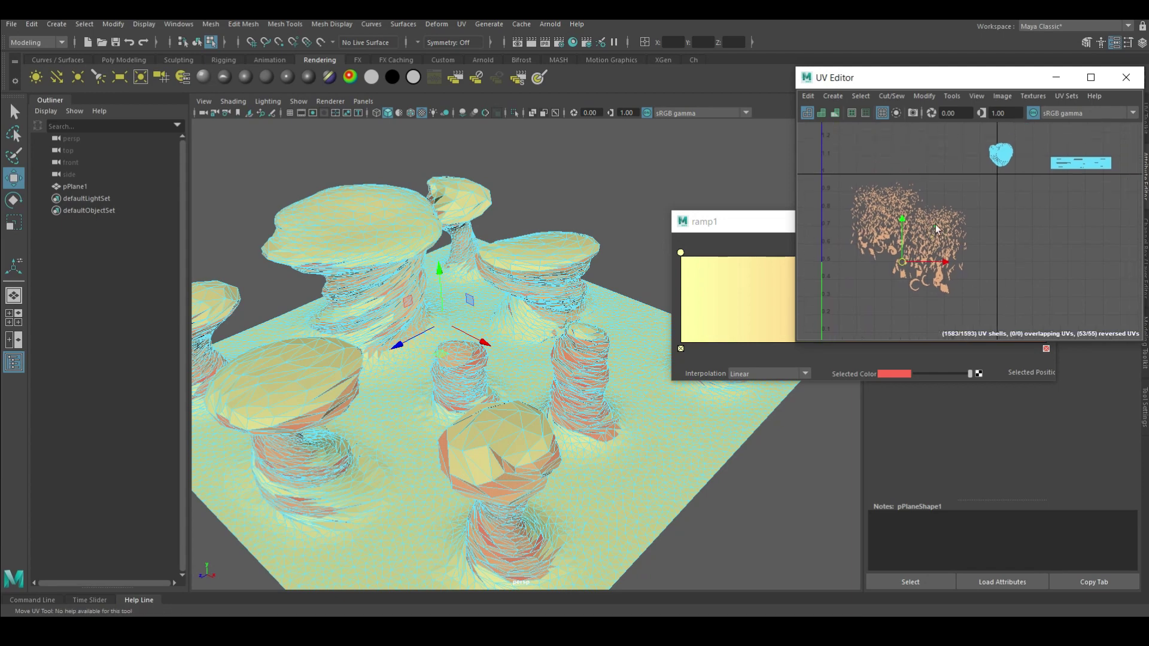
- Select all terrain UVs, try packing and undo it, then open the Layout UVs options
right_click_drag(940, 233, 991, 227)
left_click_drag(981, 290, 838, 173)
left_click(924, 95)
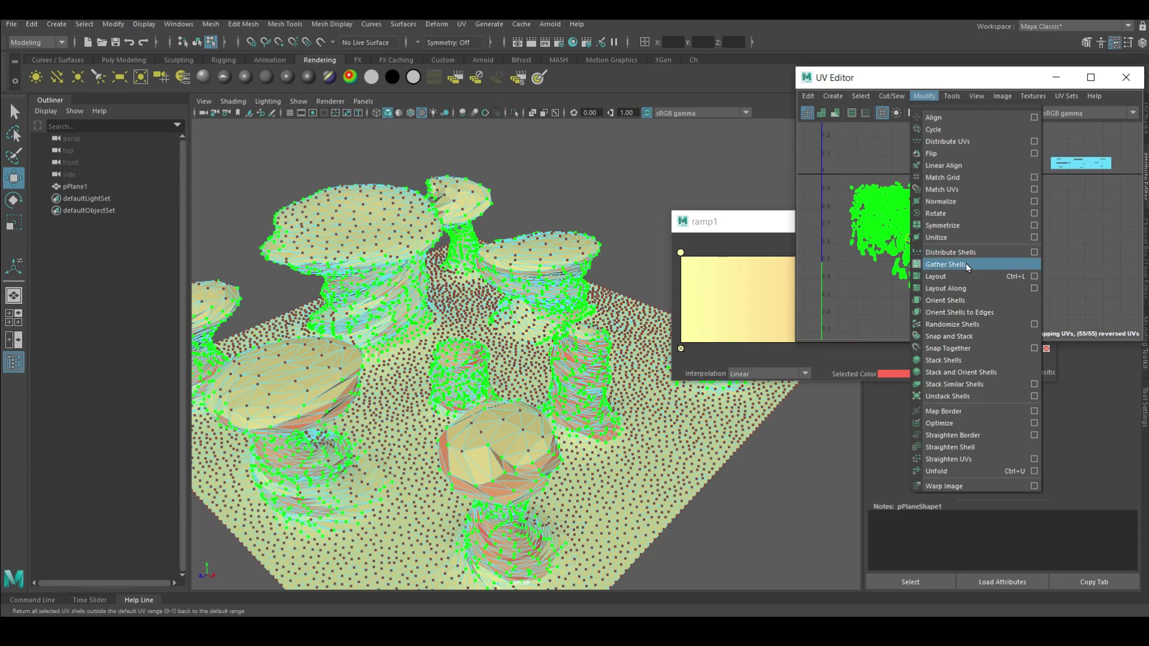
left_click(976, 283)
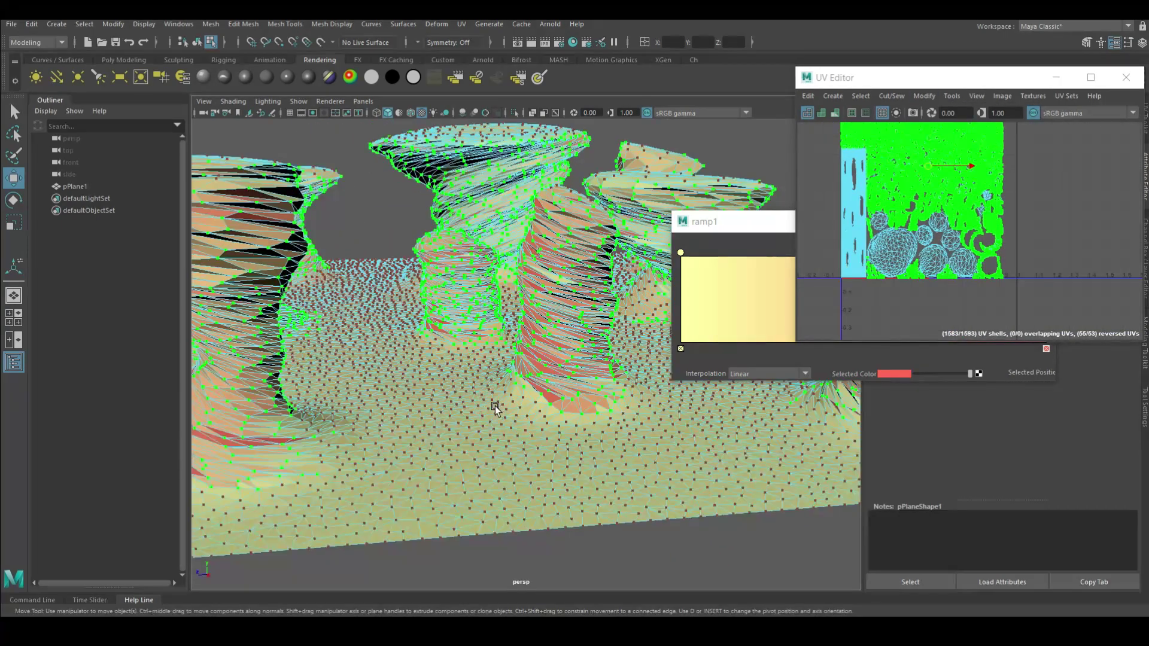
left_click_drag(494, 406, 412, 380, "alt")
key("ctrl+z")
key("ctrl+z")
key("ctrl+z")
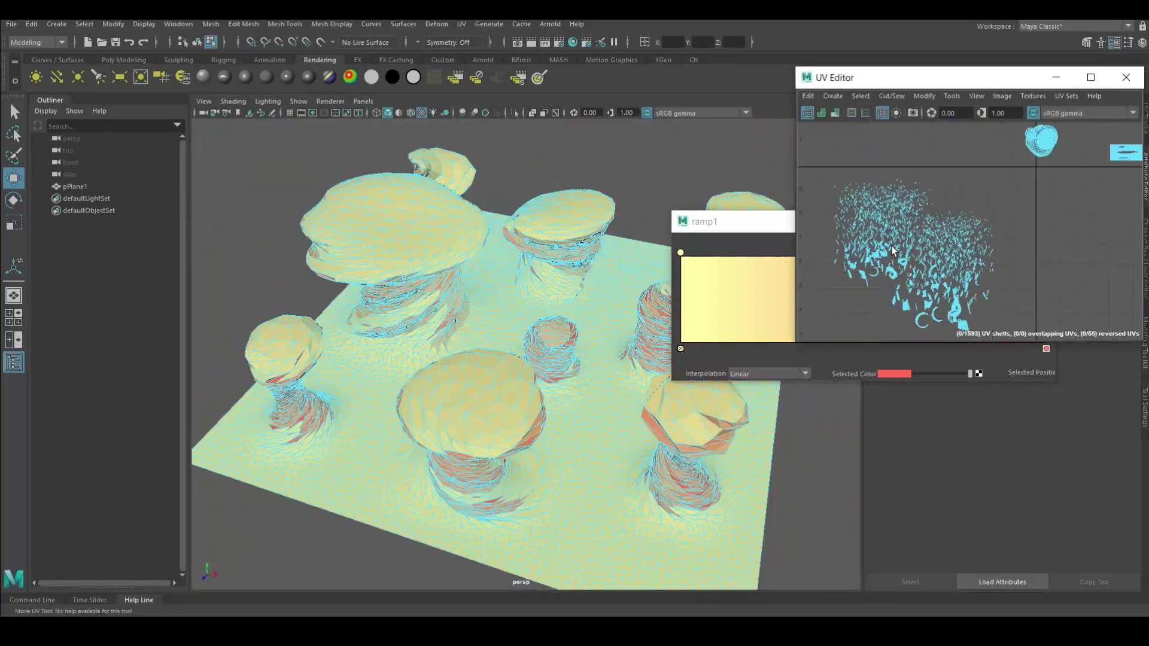
left_click(924, 96)
left_click(1036, 277)
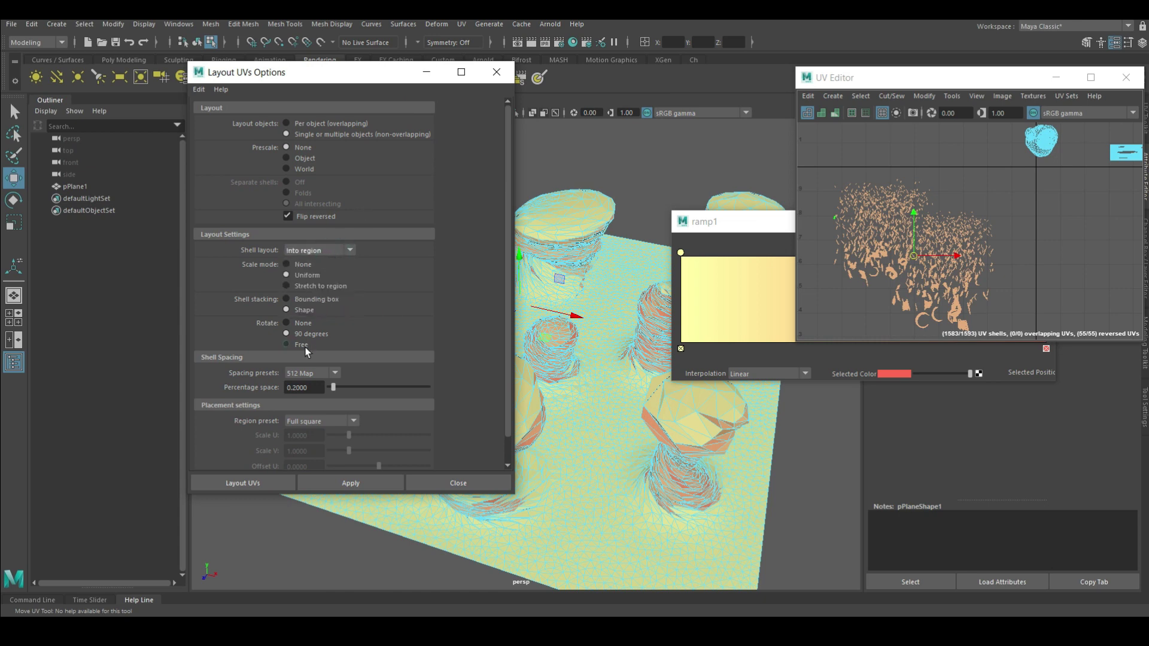
- Try Layout UVs with Free rotation and Per object region, undo it, and minimize the options window
left_click(351, 484)
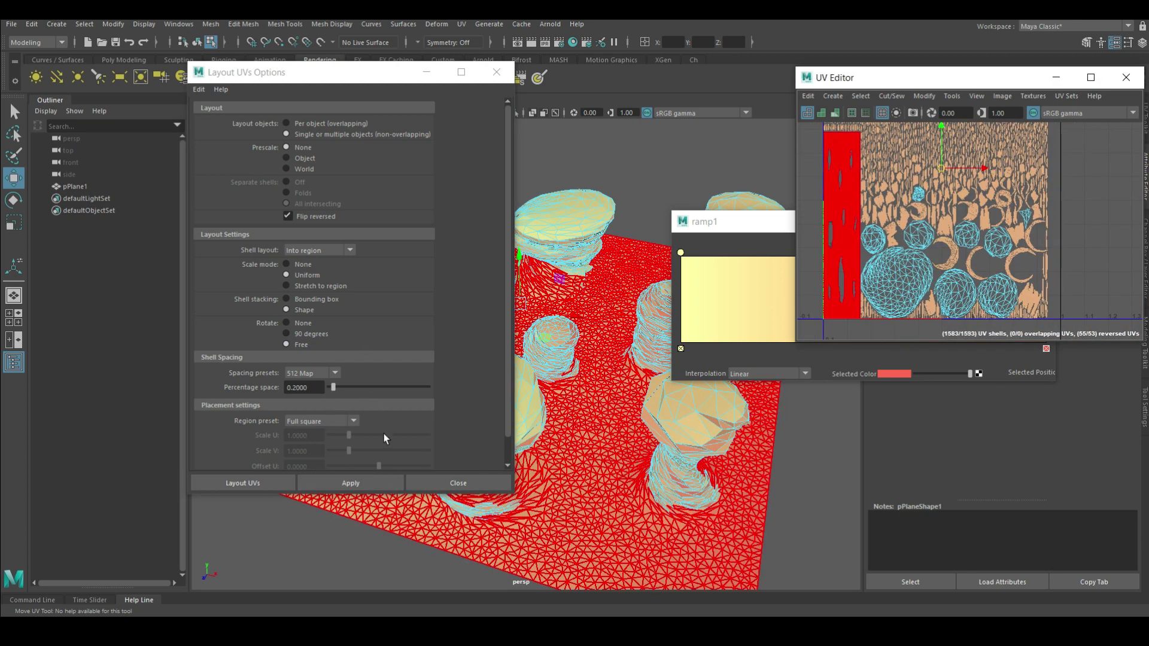
scroll(384, 435, "down", 1)
left_click(337, 394)
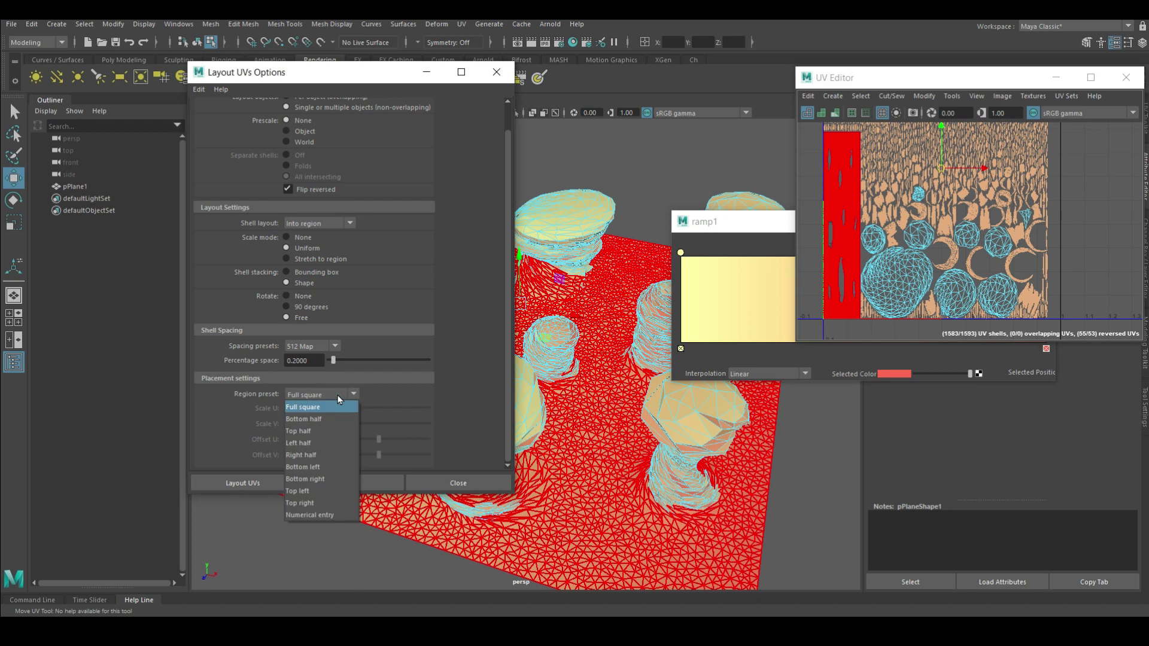
scroll(334, 330, "up", 1)
key("ctrl+z")
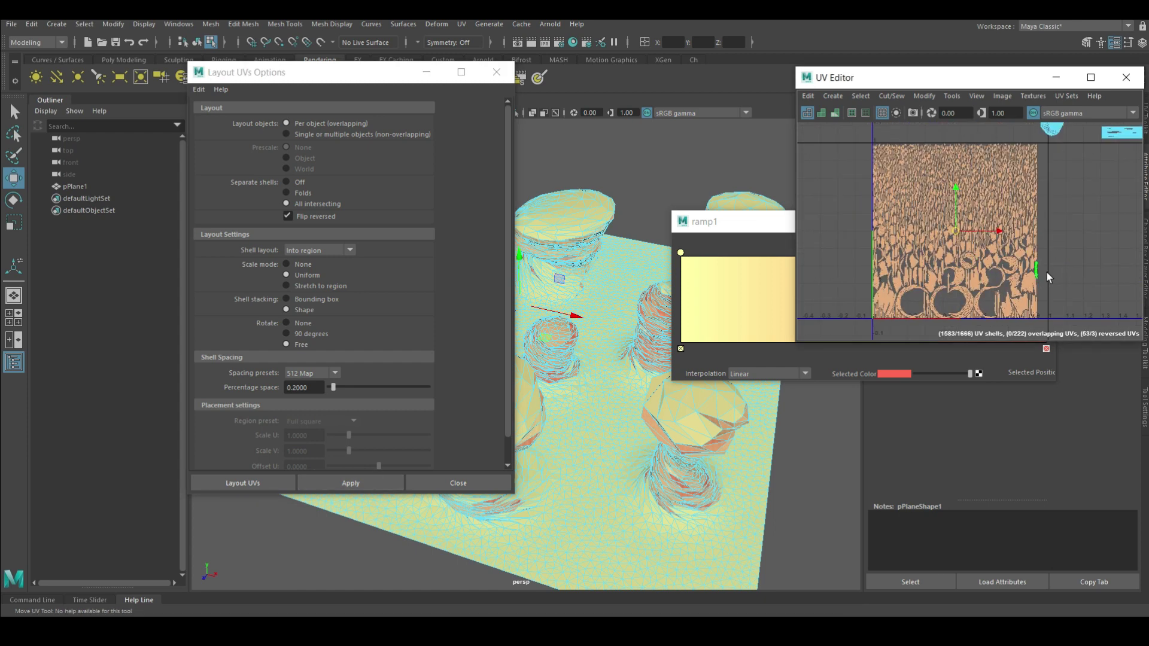
left_click(426, 72)
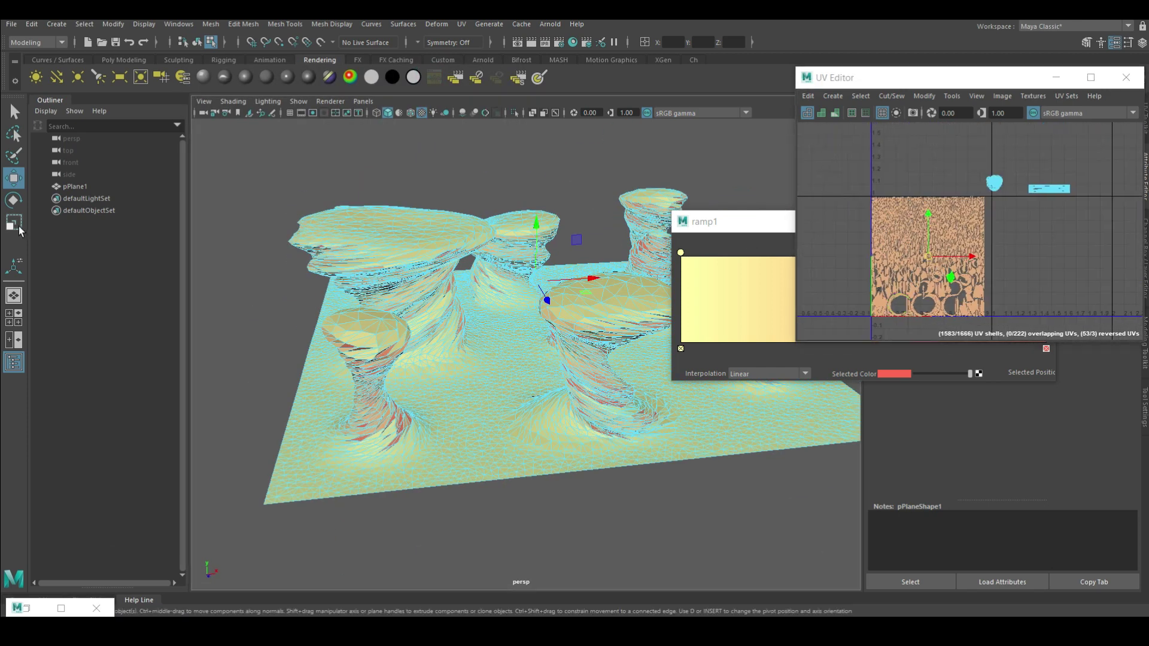
- Stretch the terrain's UV shells taller in V with the Scale tool
key("r")
scroll(961, 194, "down", 3)
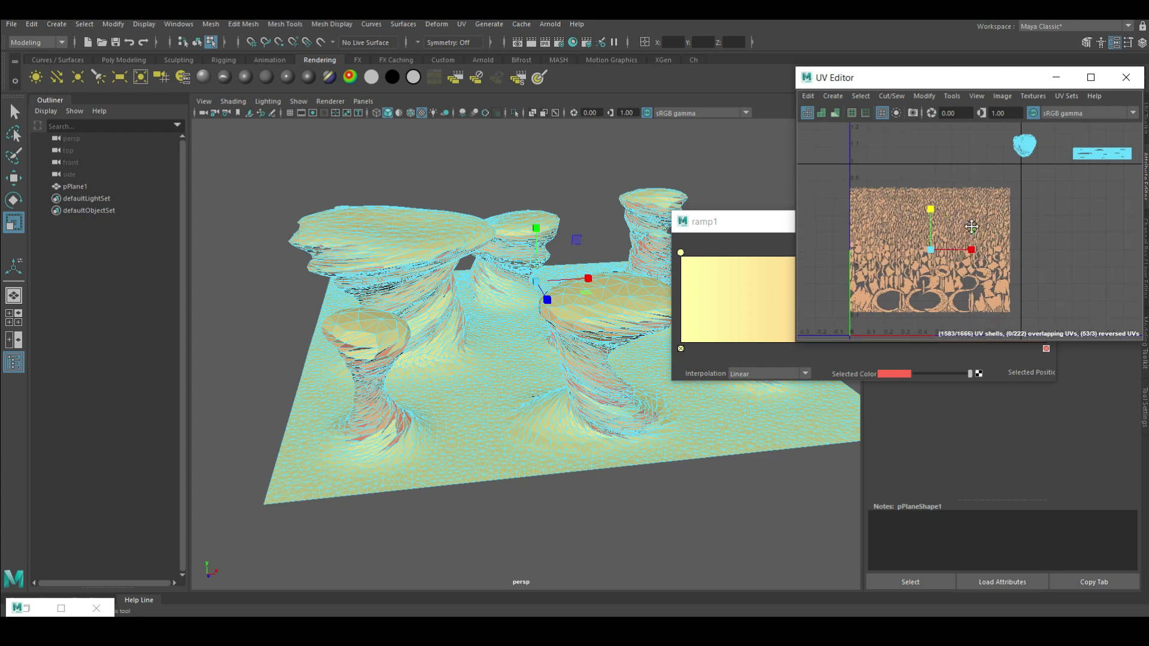
scroll(926, 177, "up", 2)
left_click_drag(925, 177, 926, 165)
key("w")
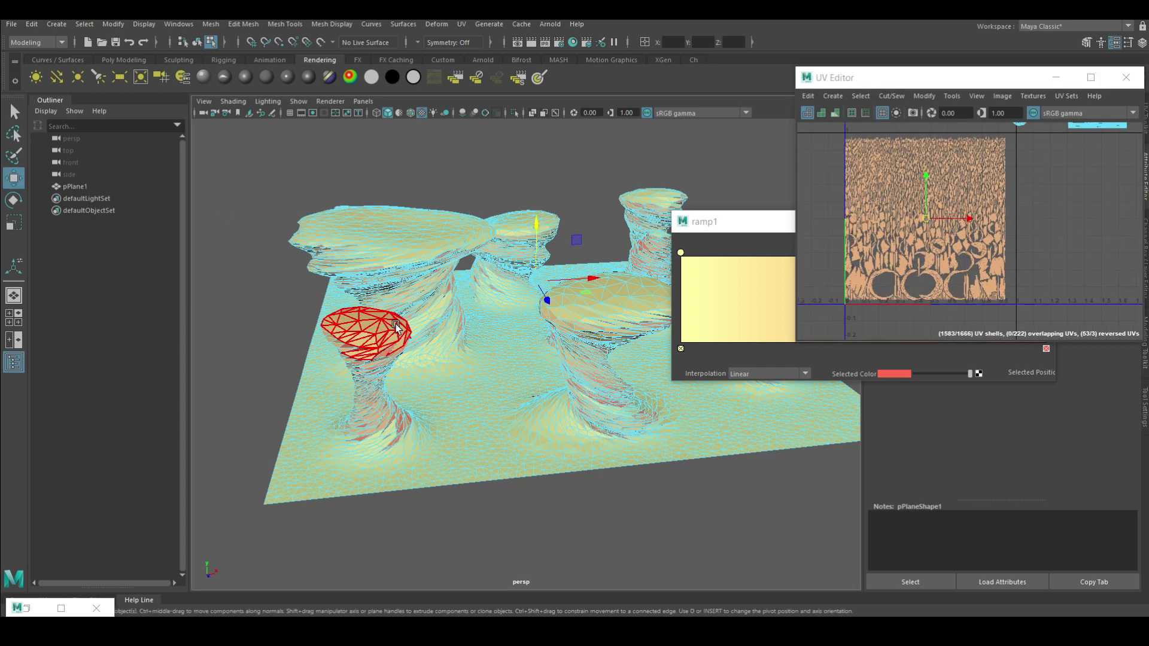
- Flatten the ground's UV shell so the ground renders pale yellow
left_click(937, 288)
scroll(937, 287, "up", 3)
scroll(936, 287, "down", 3)
key("r")
left_click_drag(955, 216, 956, 258)
key("w")
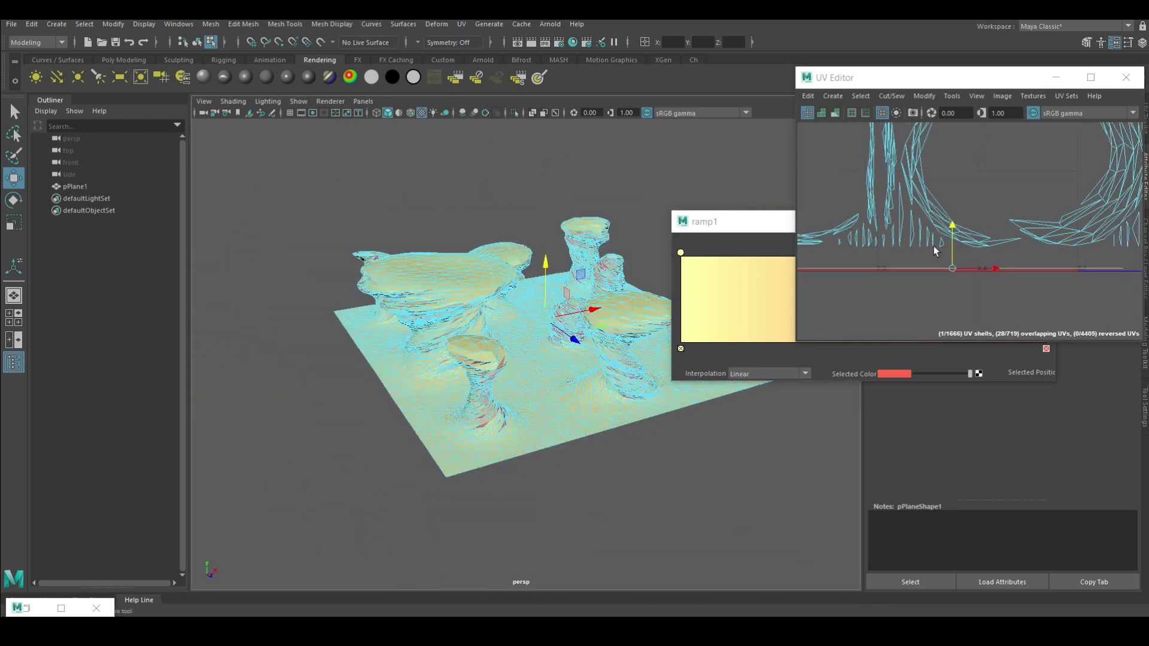
- Rescale all UV shells, then clear the selection to inspect the red-capped pillars
left_click_drag(989, 202, 1082, 271)
key("r")
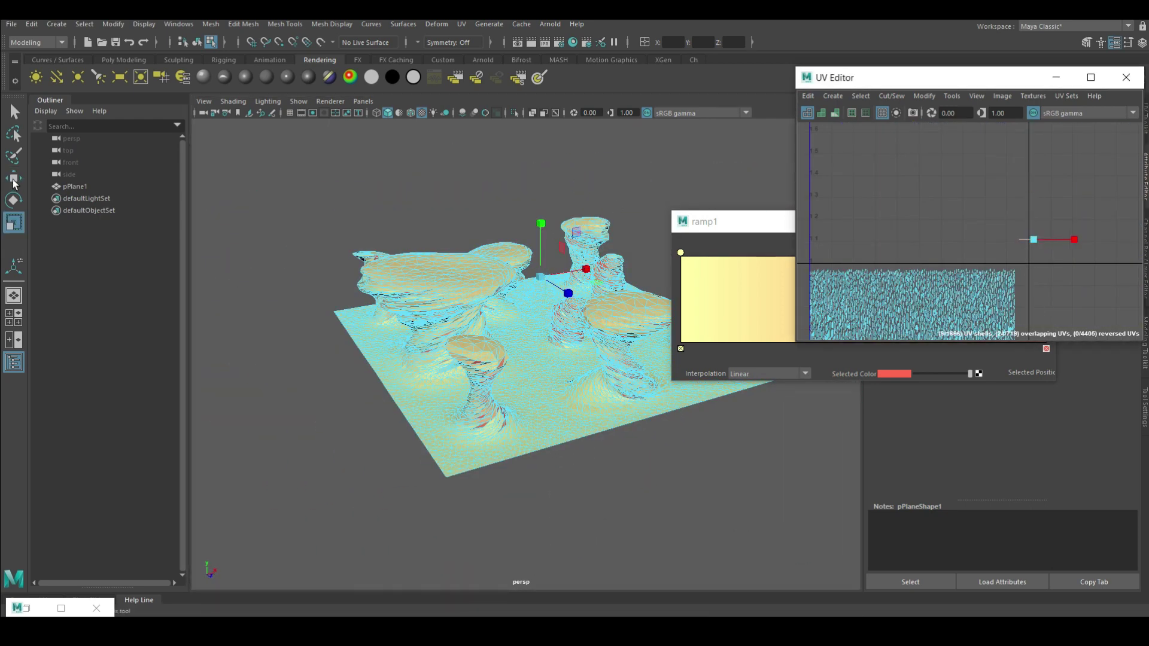
left_click(914, 269)
mouse_move(512, 379)
left_mouse_down("alt")
mouse_move(487, 281)
mouse_move(563, 461)
left_mouse_up("alt")
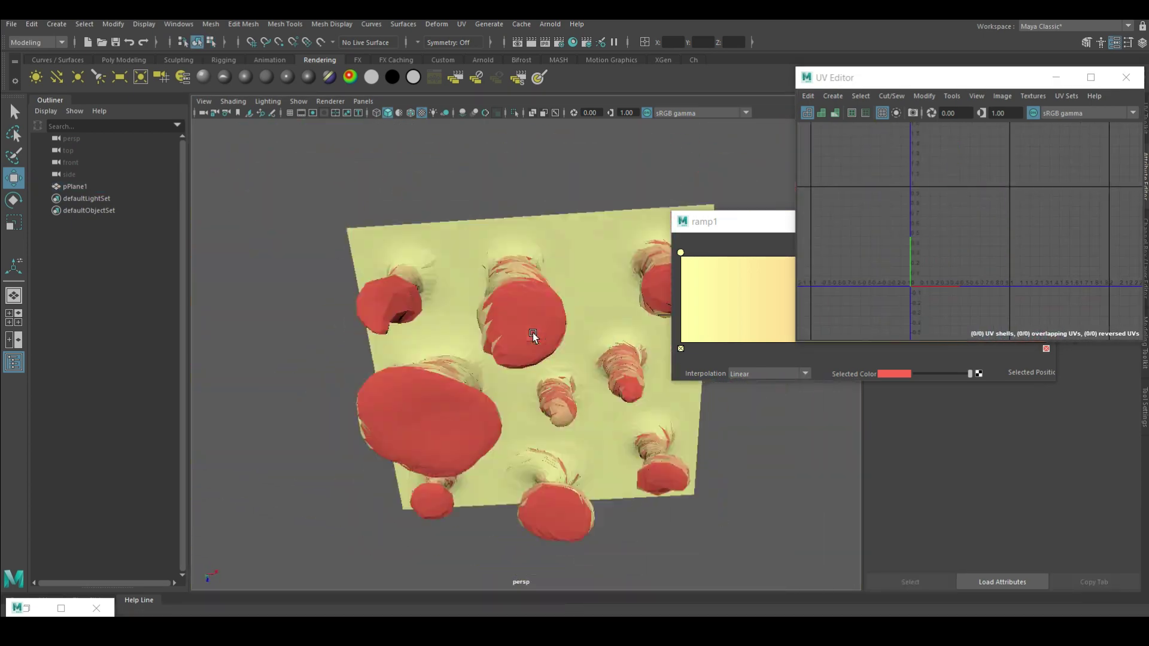
- Select the terrain and show the ramp texture behind the UVs in the UV Editor
left_click(563, 461)
left_click_drag(728, 222, 500, 232)
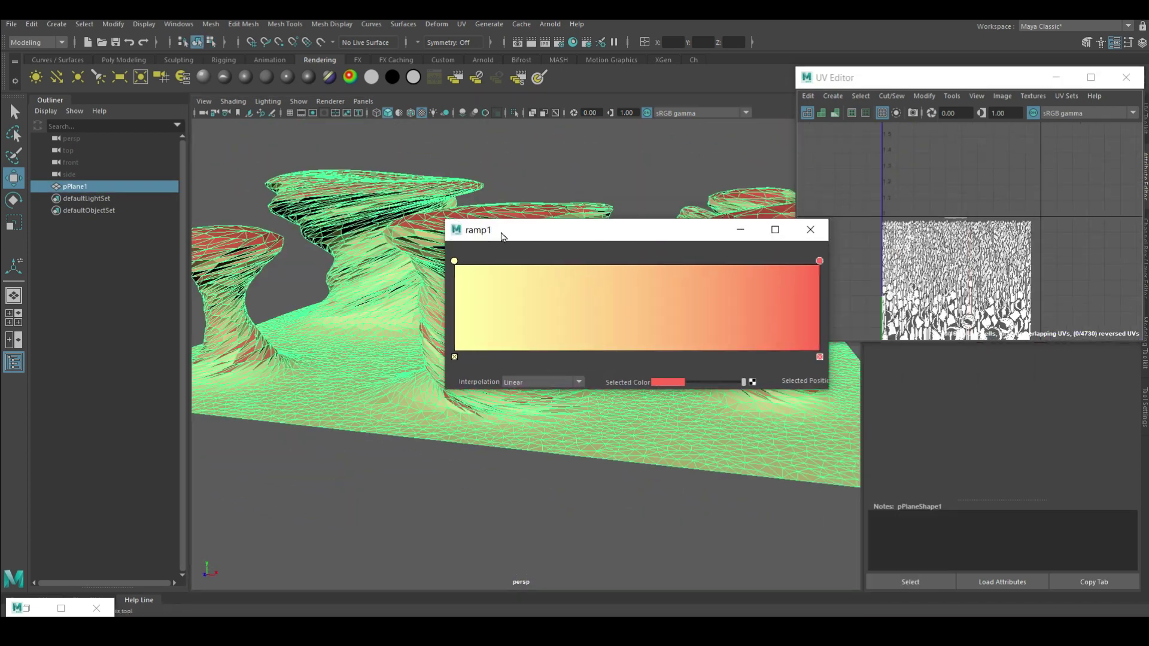
left_click_drag(868, 77, 855, 55)
scroll(1012, 220, "up", 2)
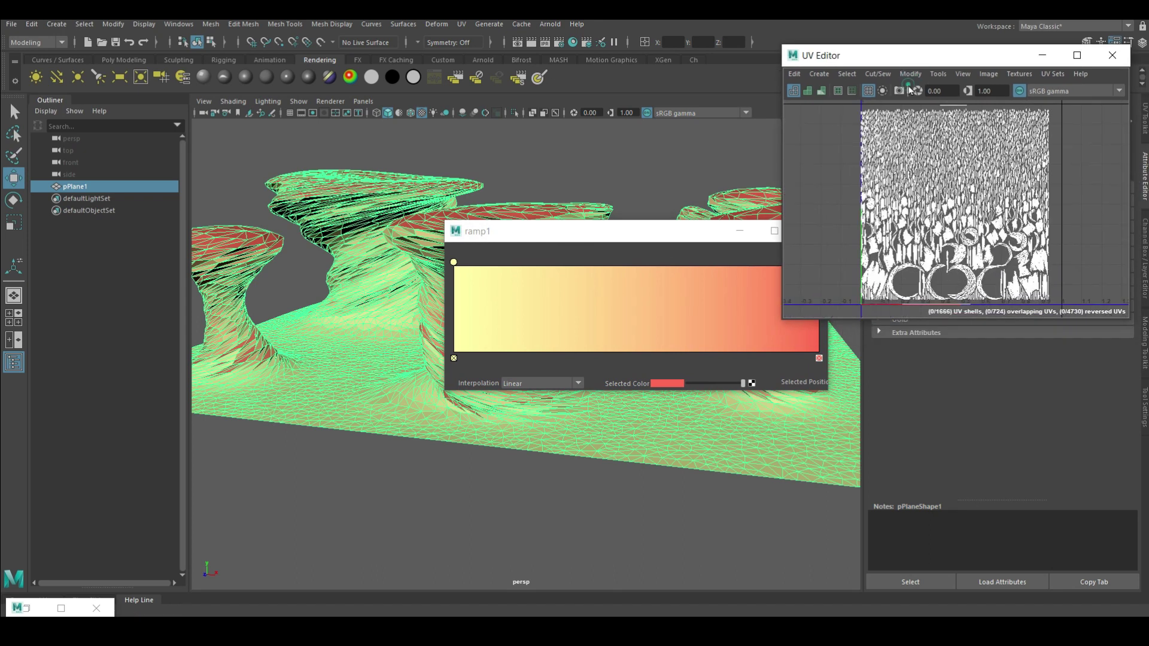
left_click(945, 90)
left_click_drag(515, 231, 486, 329)
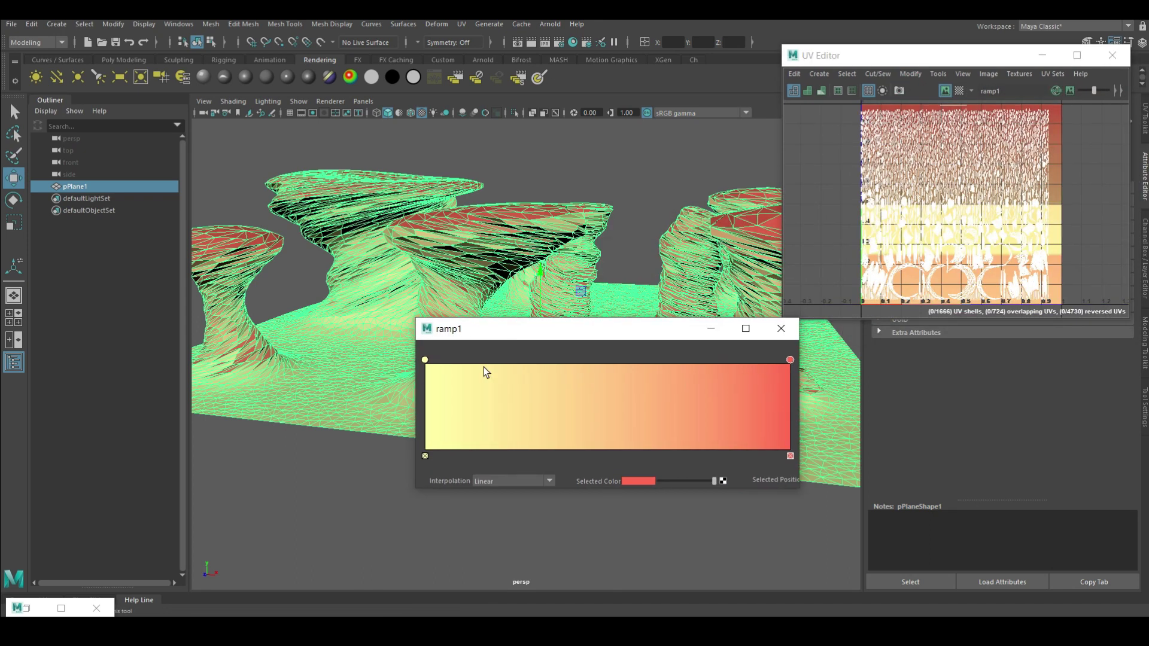
- Set the ramp interpolation to None and add markers for seven flat yellow-to-red bands
left_click(511, 481)
left_click(498, 528)
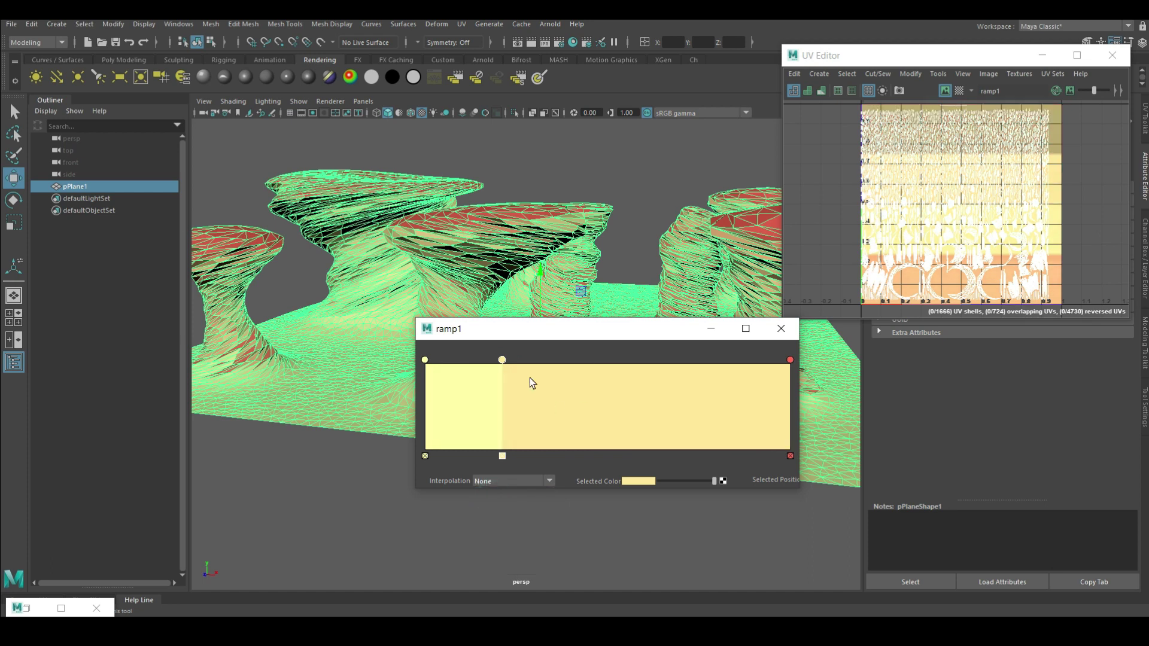
left_click_drag(786, 359, 766, 360)
left_click(511, 481)
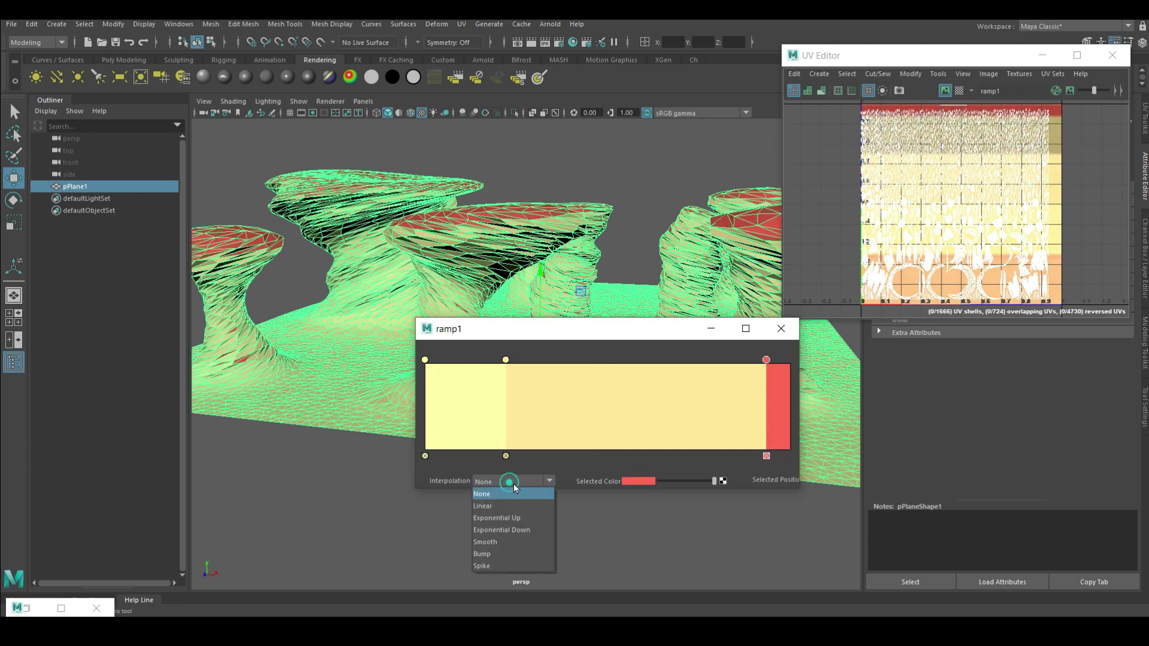
left_click(587, 379)
left_click(720, 379)
left_click(467, 386)
left_click(511, 480)
left_click(498, 528)
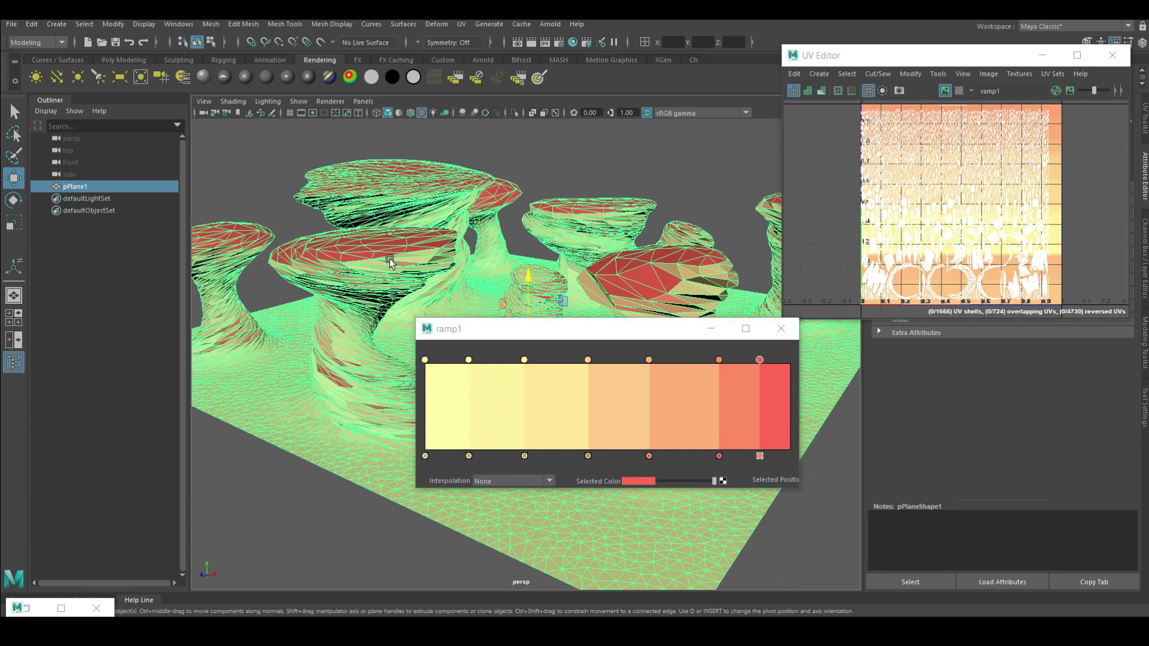
- Select all the ground plane's UVs with the UV Editor widened and texture display shown
left_click(712, 334)
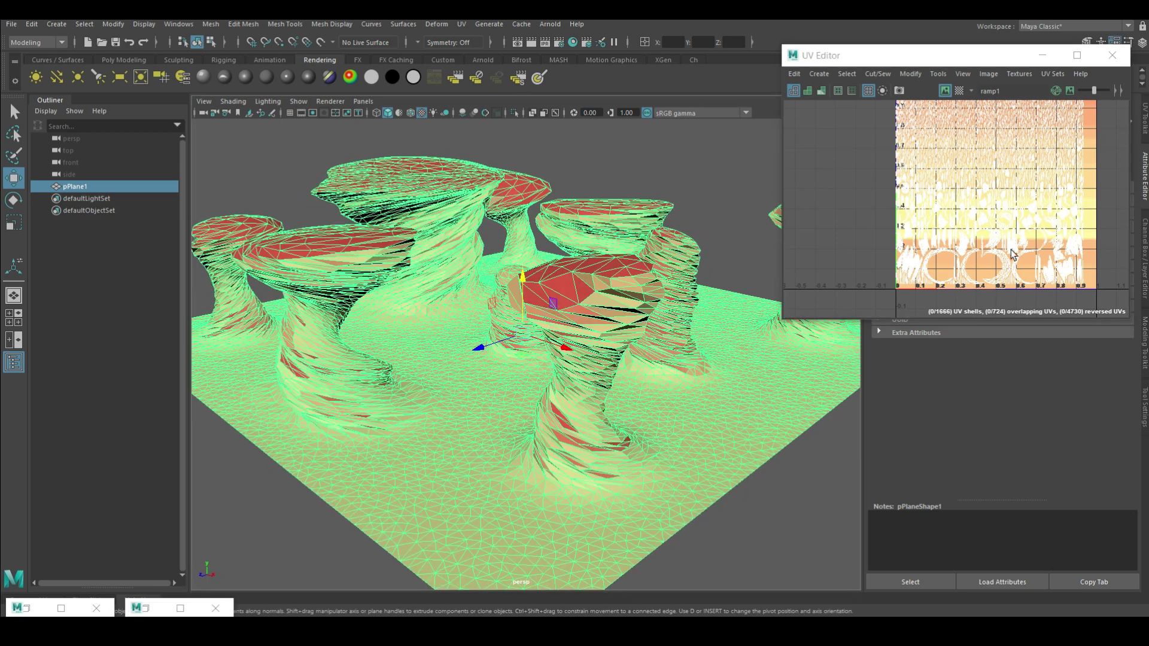
right_click_drag(974, 192, 1088, 281)
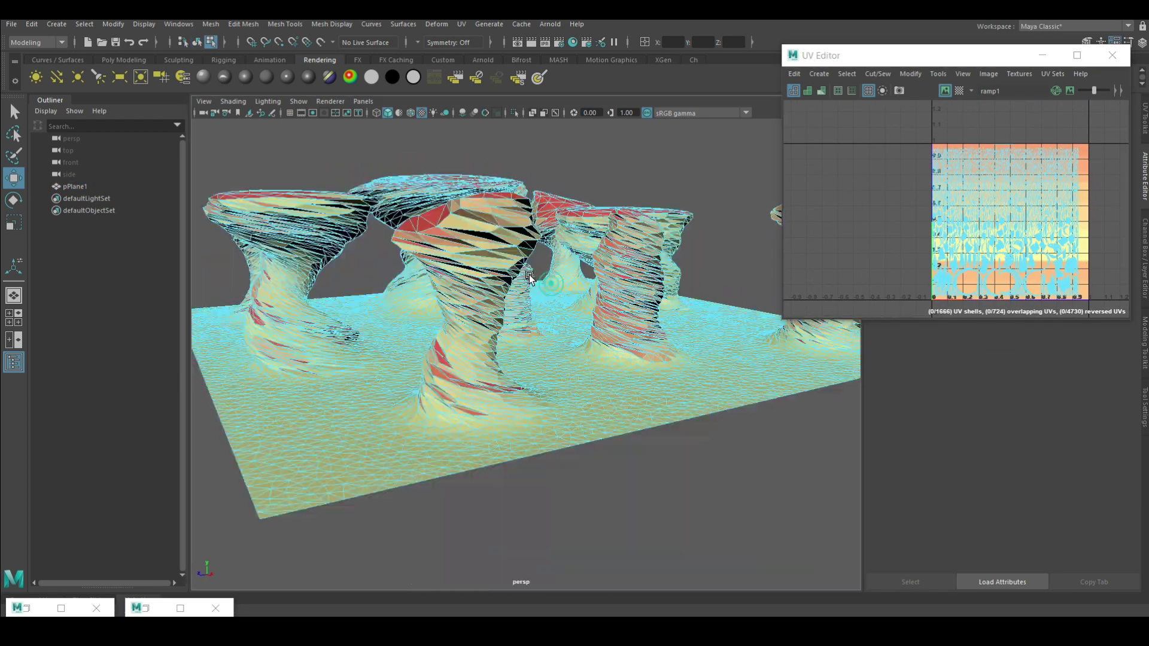
left_click_drag(539, 299, 575, 311, "alt")
scroll(547, 304, "down", 5)
left_click(547, 303)
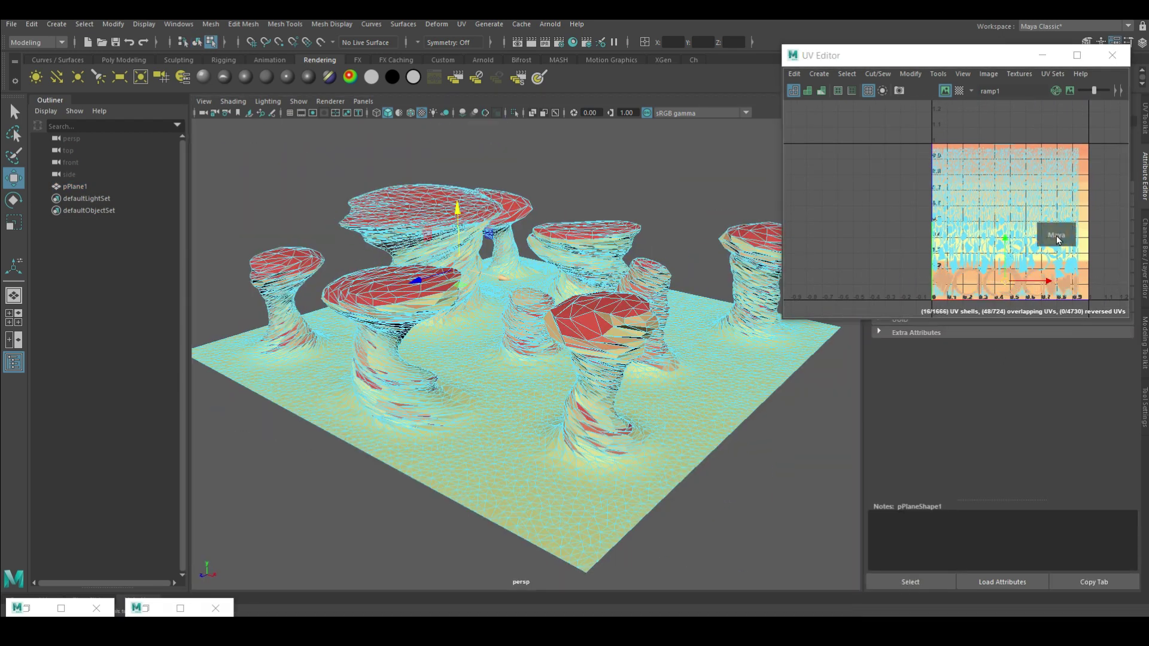
left_click(1077, 56)
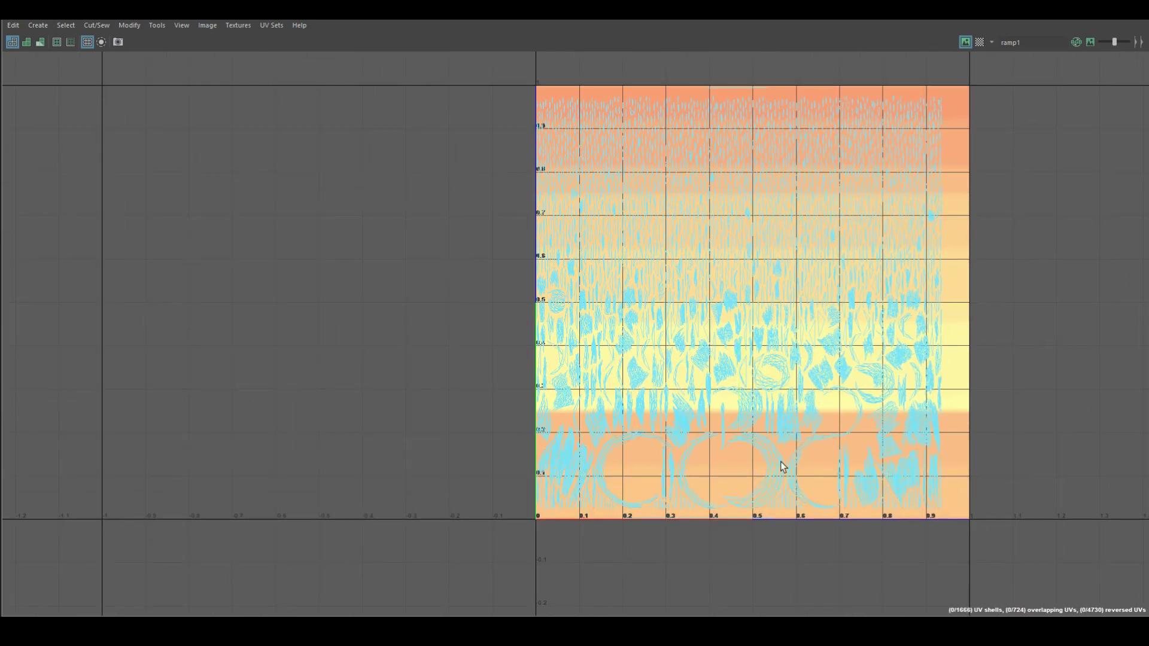
scroll(849, 270, "down", 1)
scroll(849, 270, "down", 1)
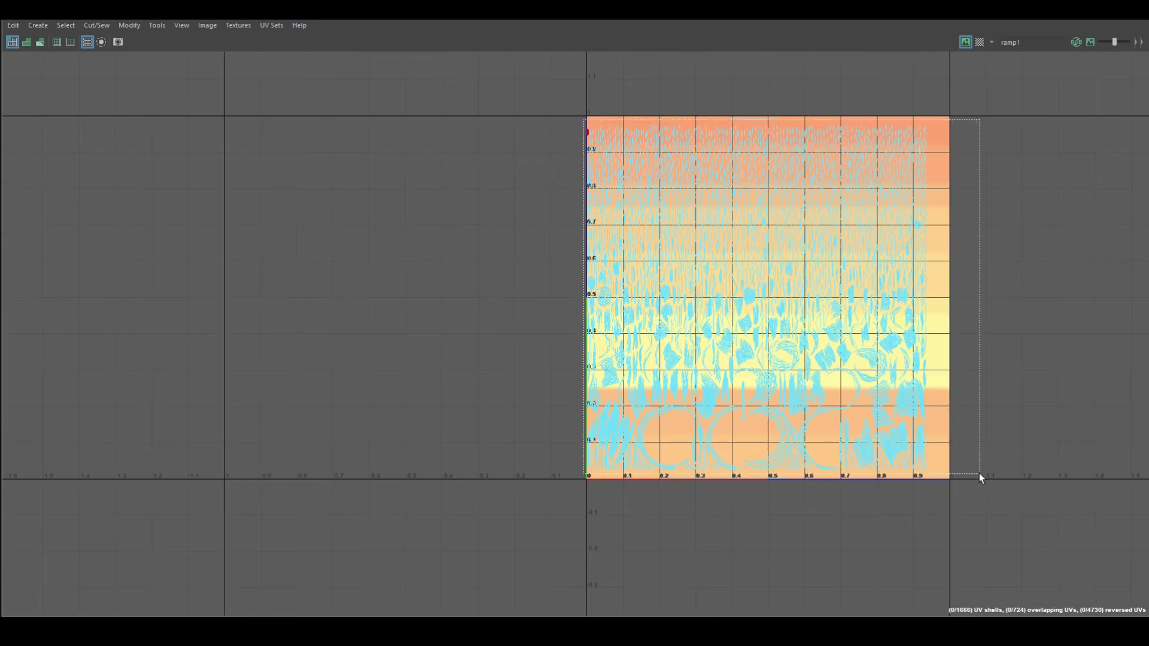
left_click_drag(979, 472, 980, 473)
key("super+Down")
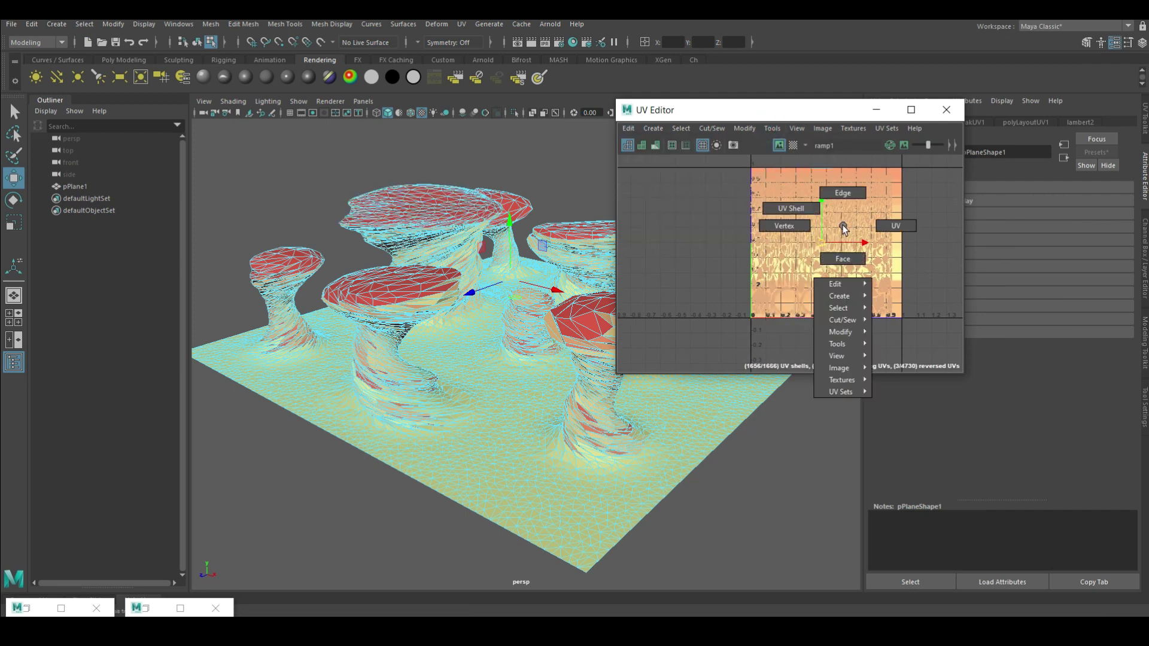
left_click_drag(963, 240, 1085, 240)
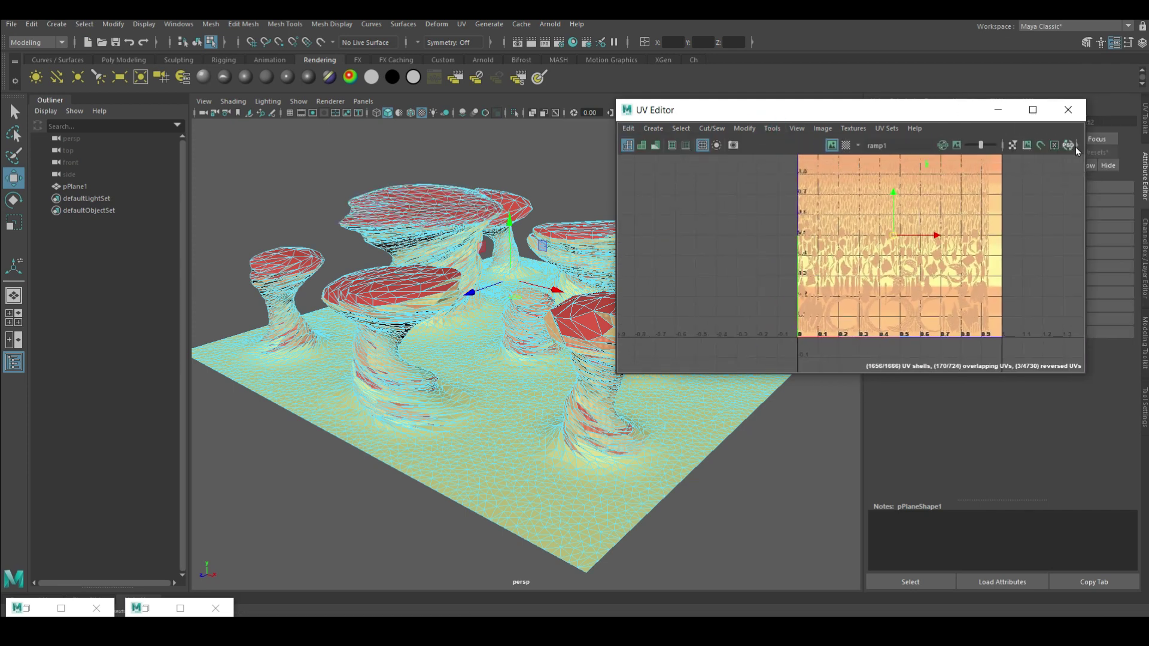
left_click(1076, 147)
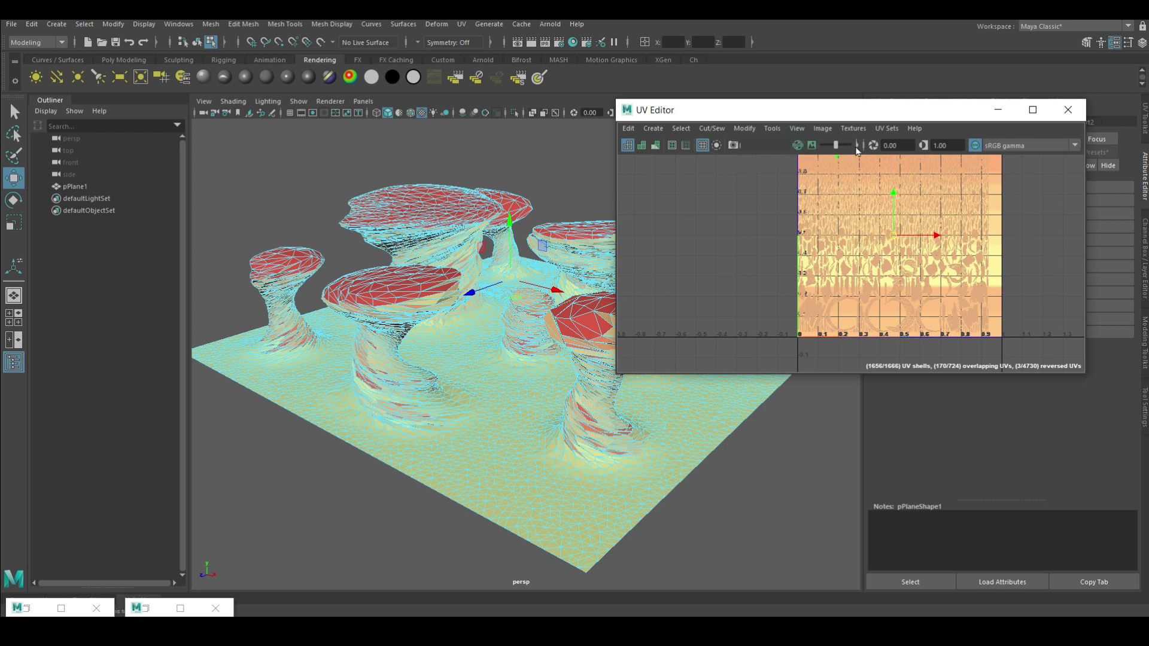
left_click(863, 150)
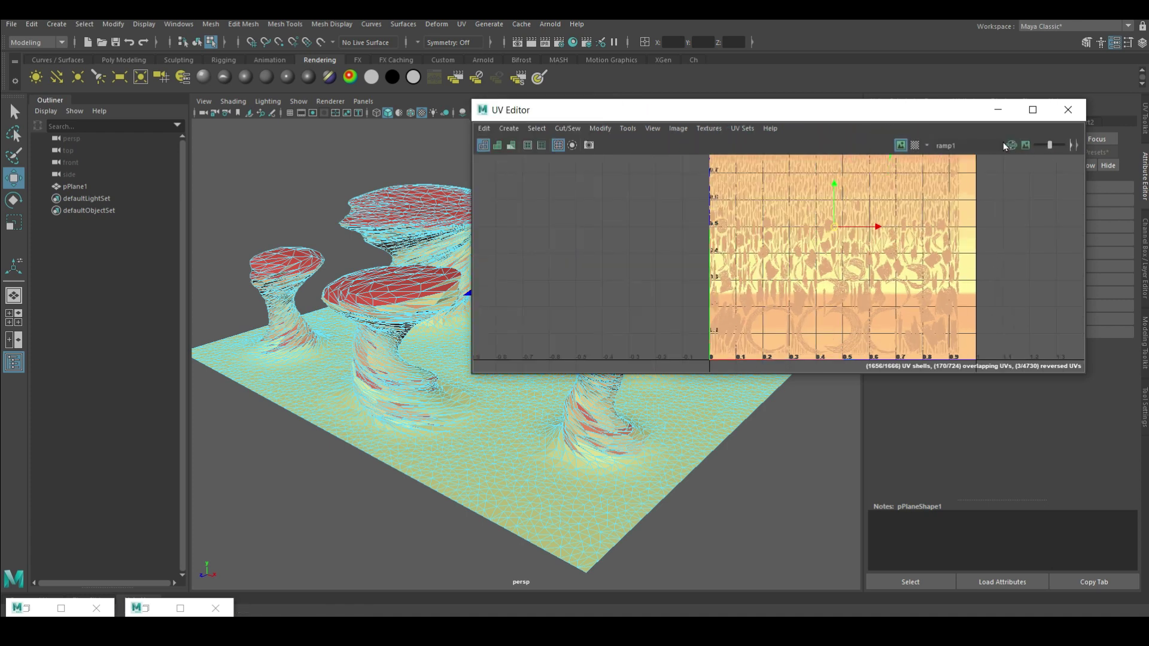
scroll(797, 190, "down", 1)
- Rotate the plane's UV shells twice with Modify > Rotate
left_click(567, 128)
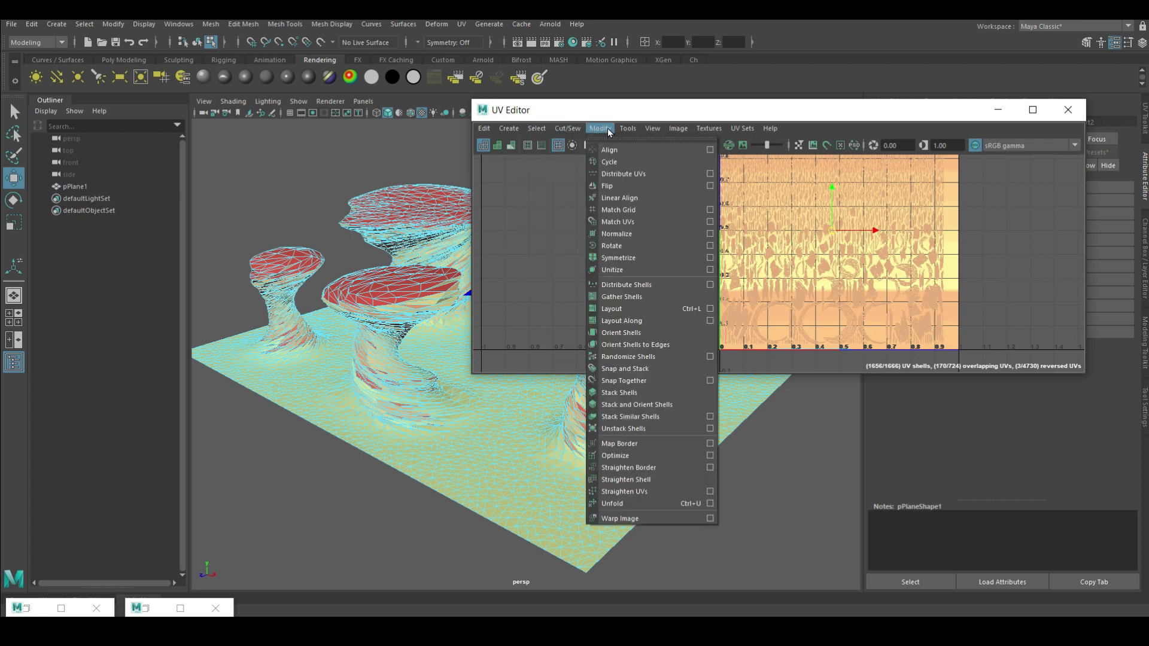
left_click(633, 246)
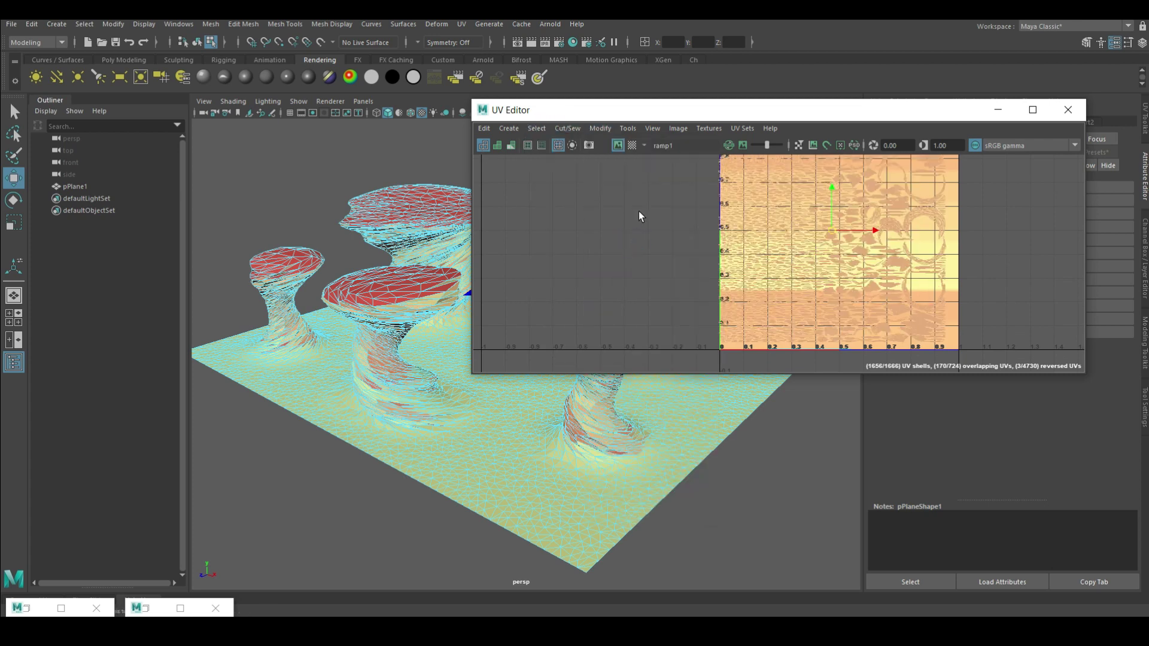
left_click(627, 128)
left_click(615, 443)
scroll(548, 442, "up", 3)
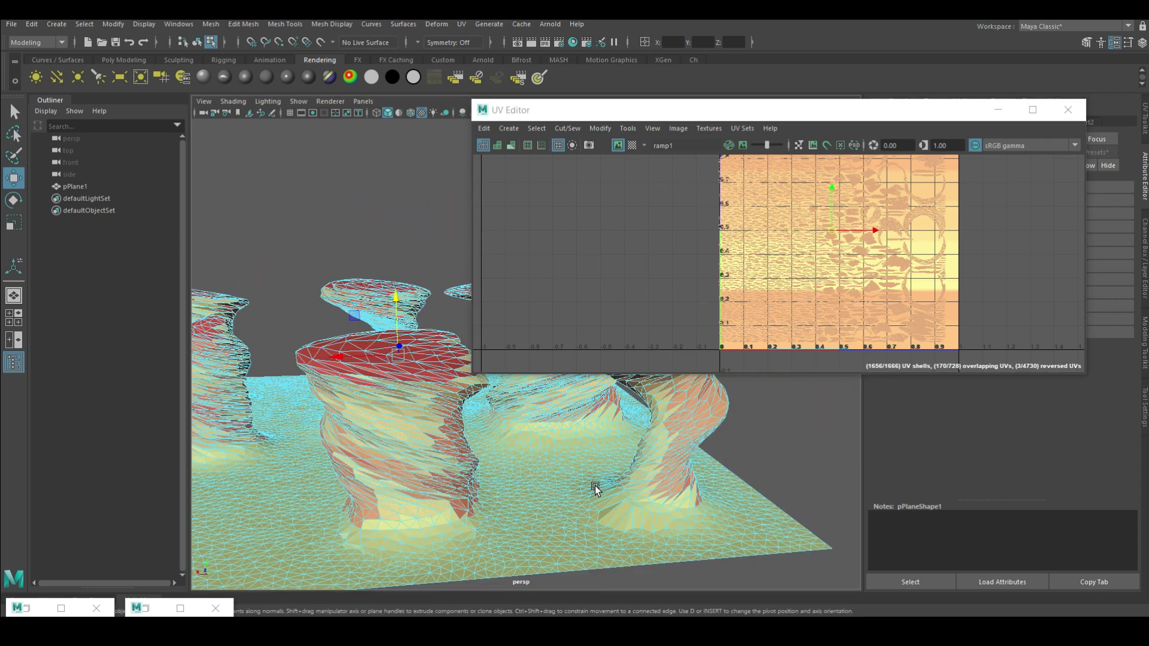
left_click(653, 128)
mouse_move(599, 128)
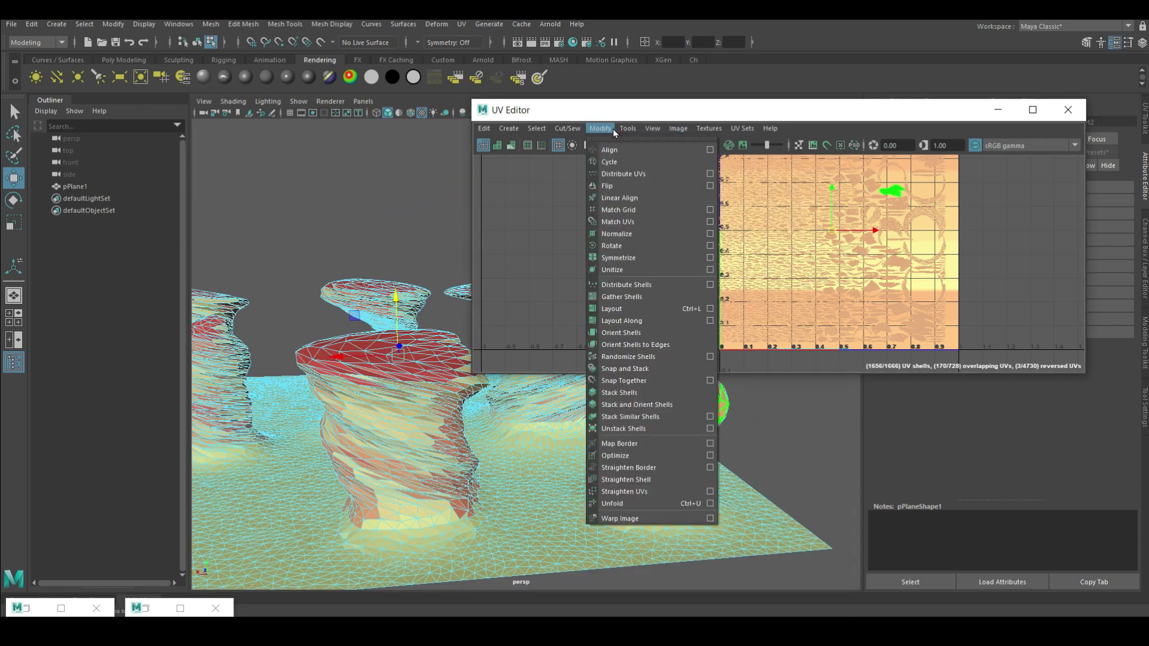
left_click(627, 246)
scroll(577, 483, "down", 3)
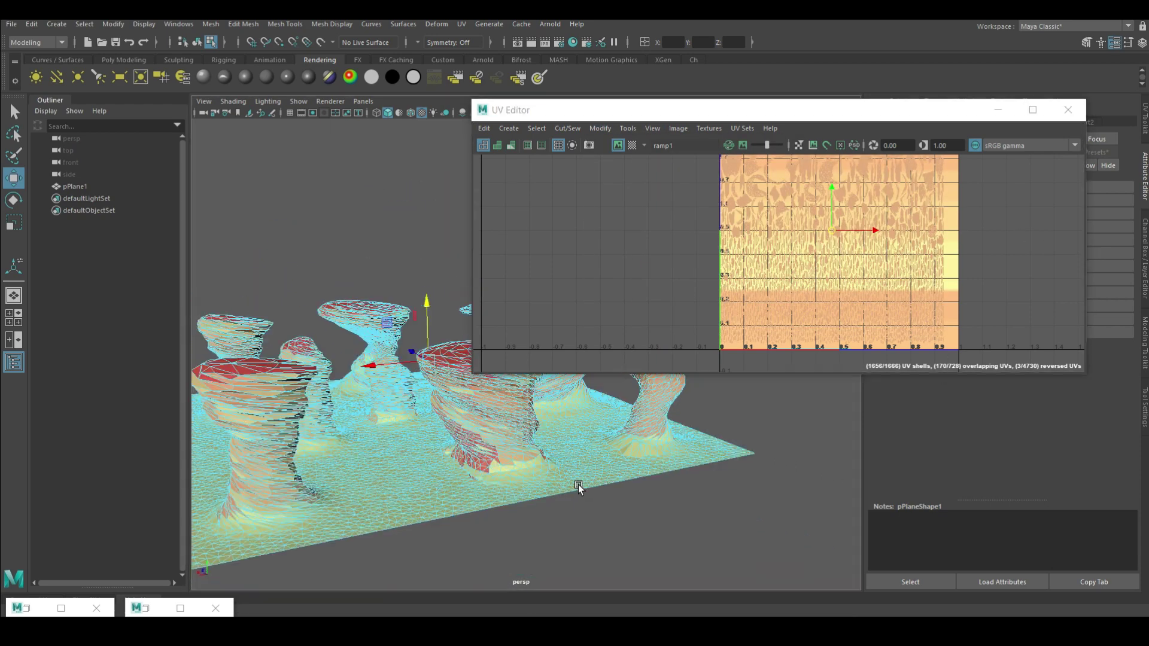
scroll(313, 489, "up", 2)
left_click(313, 489)
scroll(875, 298, "down", 2)
scroll(674, 266, "up", 3)
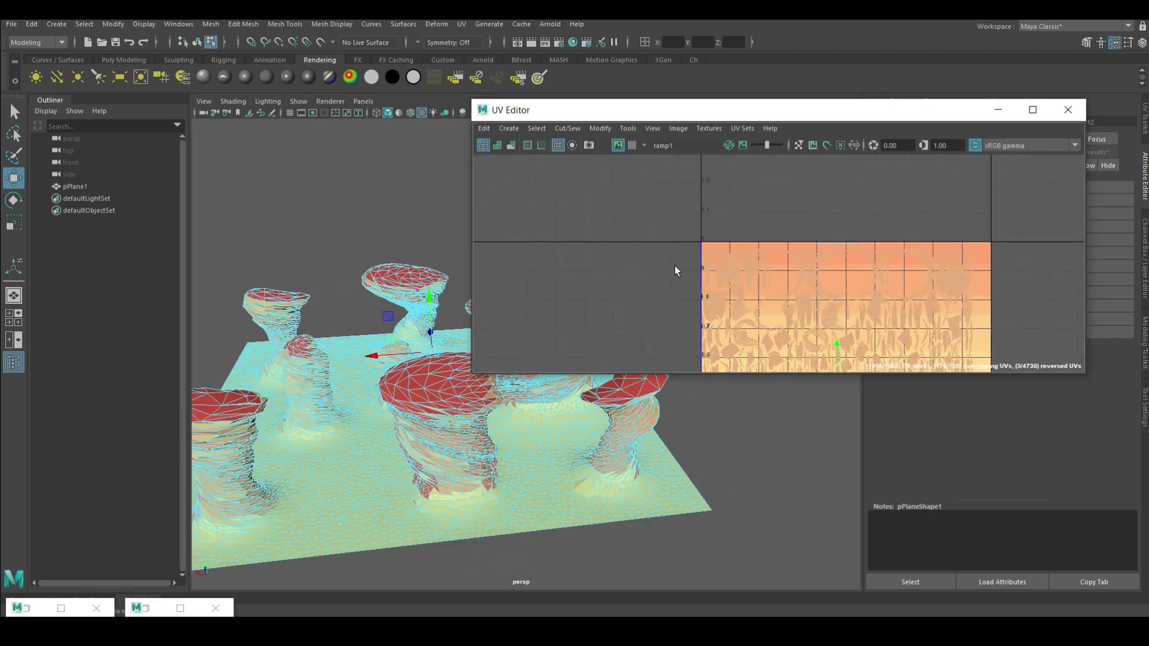
- Marquee-select a band of UVs in the layout for scaling
left_click_drag(1009, 277, 1020, 252)
scroll(419, 419, "up", 3)
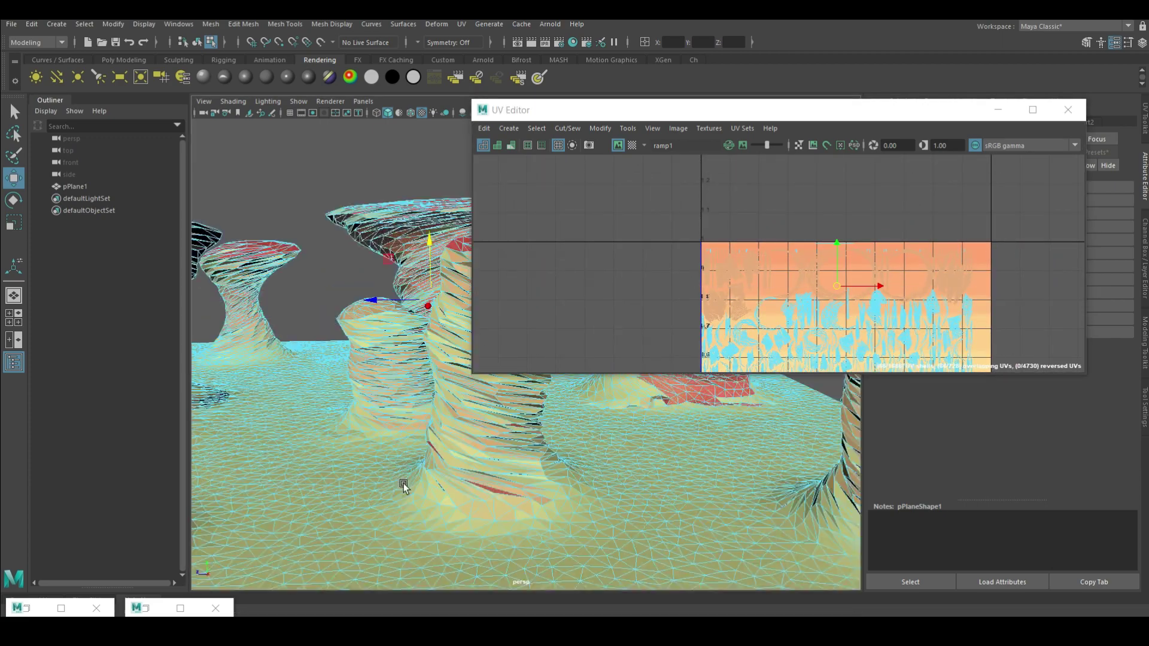
scroll(389, 431, "up", 3)
scroll(360, 442, "up", 3)
scroll(361, 442, "down", 3)
key("r")
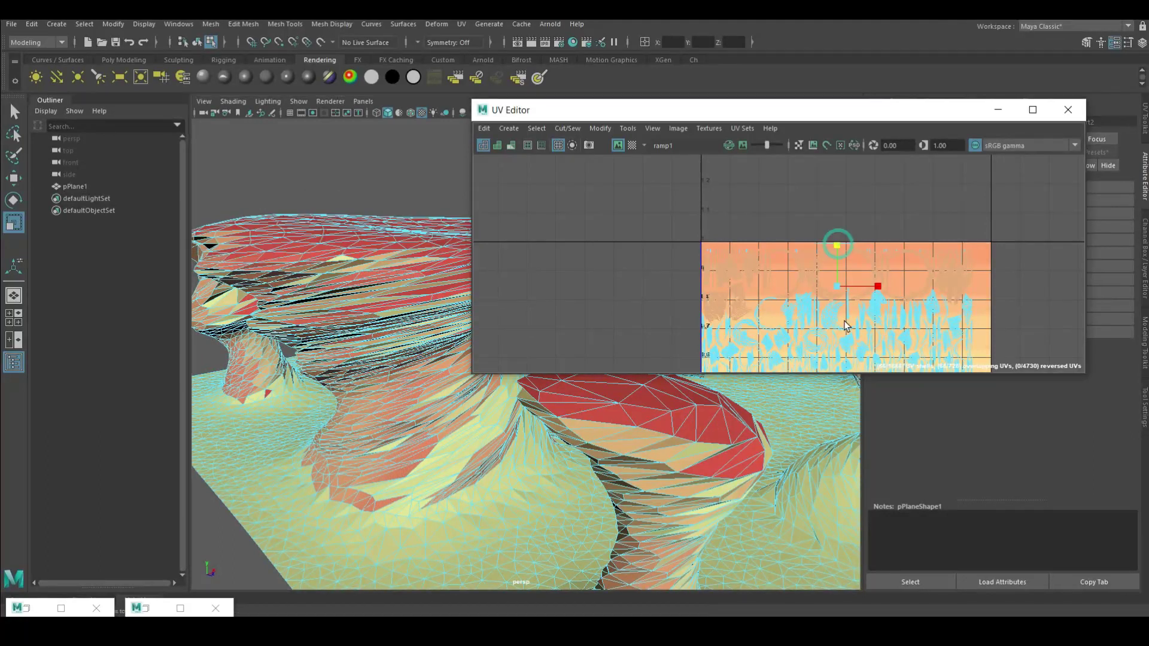
left_click(13, 178)
scroll(419, 264, "up", 3)
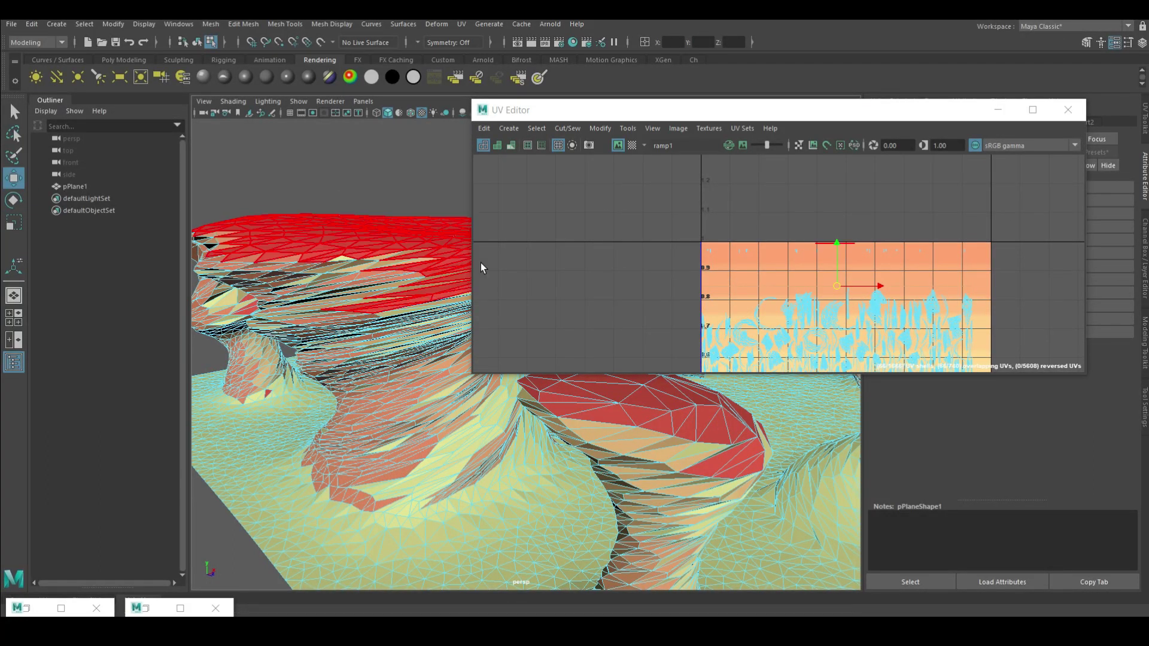
scroll(631, 253, "up", 3)
middle_click_drag(647, 340, 646, 235, "alt")
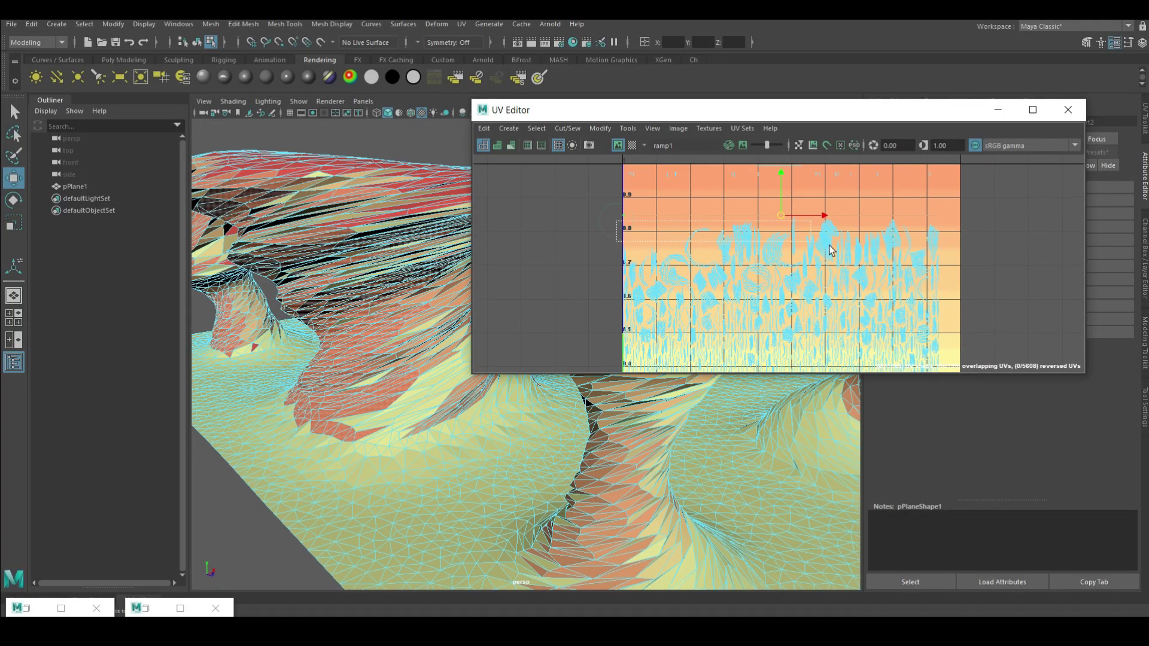
- Shrink the selected UVs to compress the bands, then select the UVs near the bottom
left_click_drag(964, 292, 964, 293, "ctrl")
key("r")
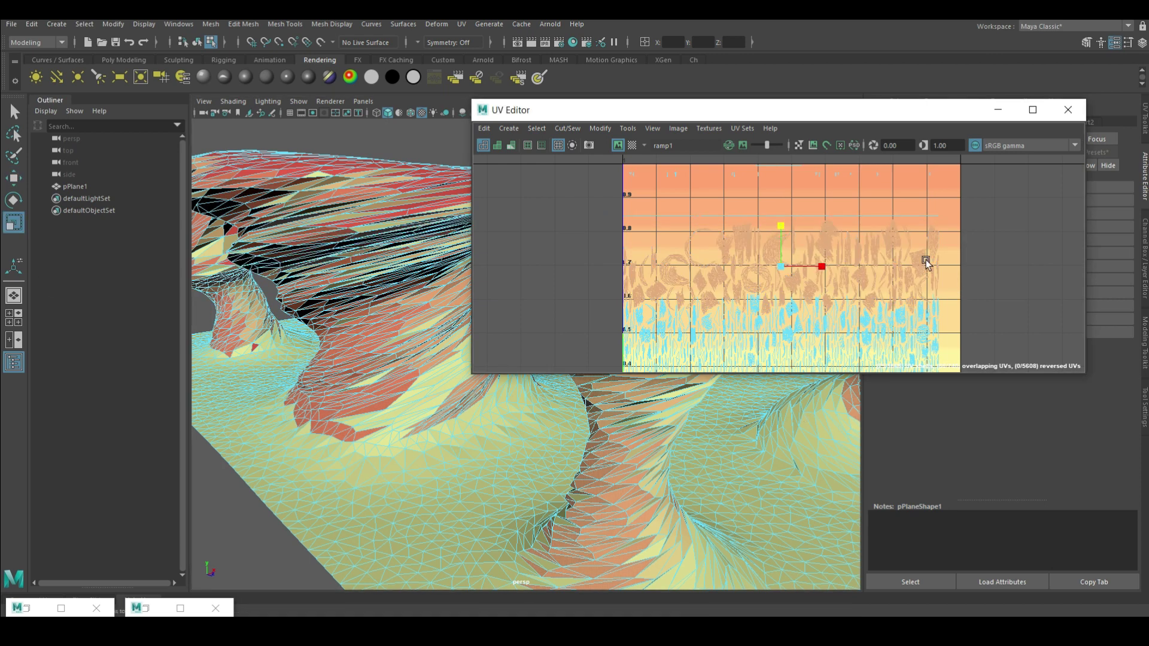
middle_click_drag(925, 262, 832, 209, "alt")
left_click_drag(967, 286, 967, 281, "ctrl")
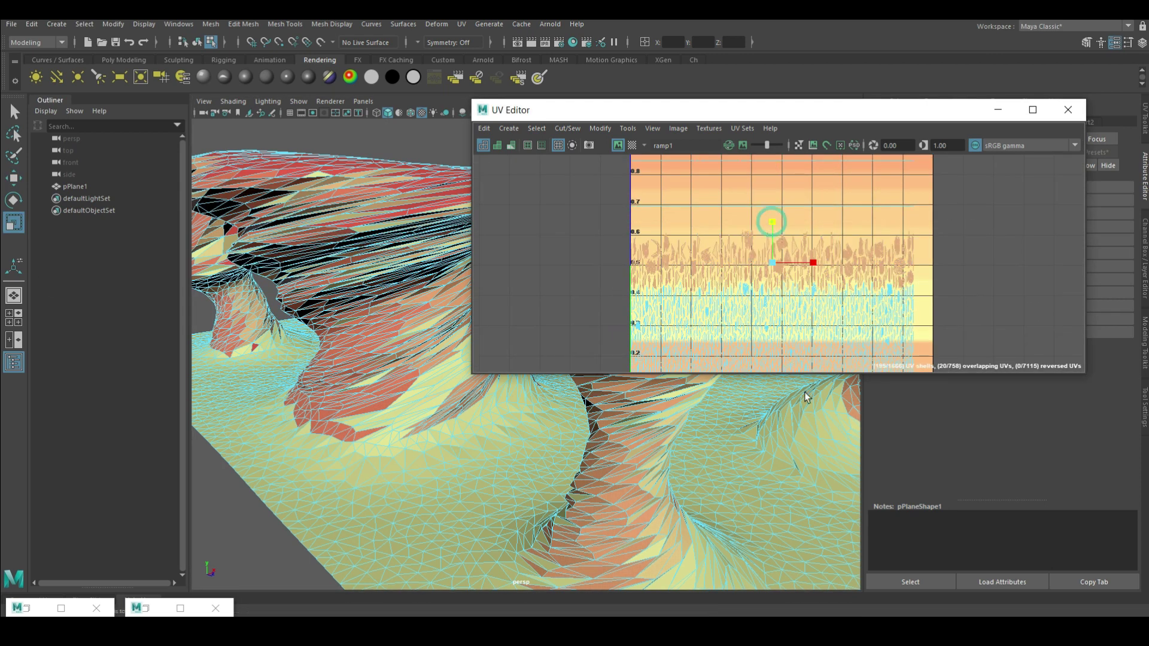
scroll(918, 260, "down", 1)
left_click_drag(643, 253, 923, 313)
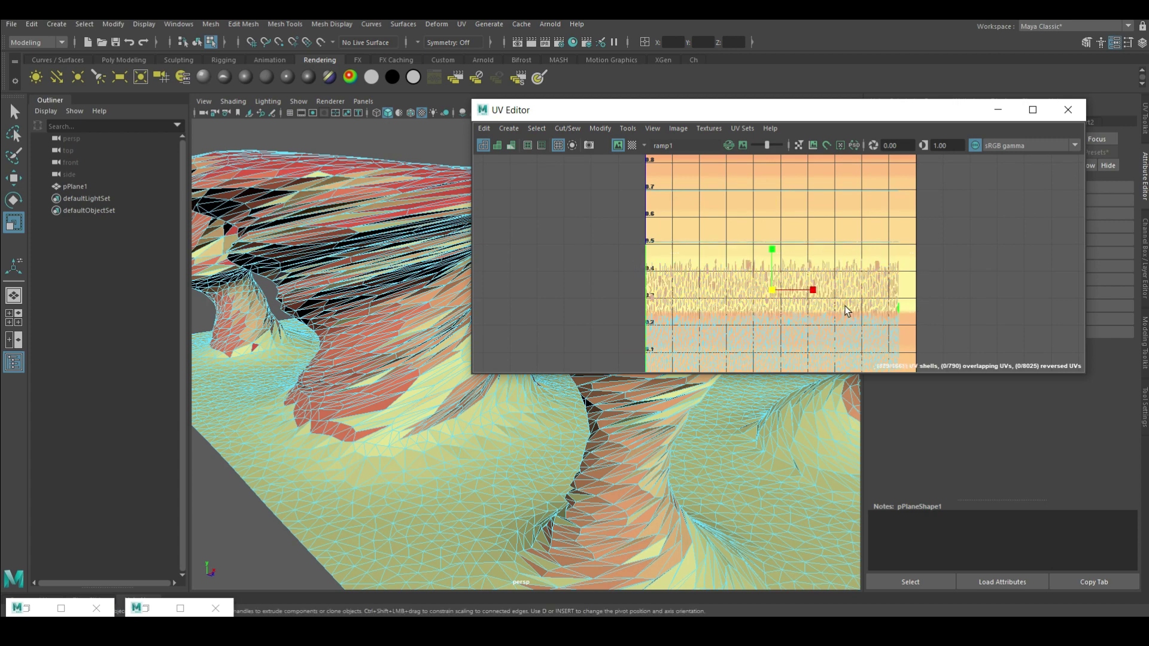
middle_click_drag(958, 310, 970, 244, "alt")
left_click_drag(650, 236, 971, 302)
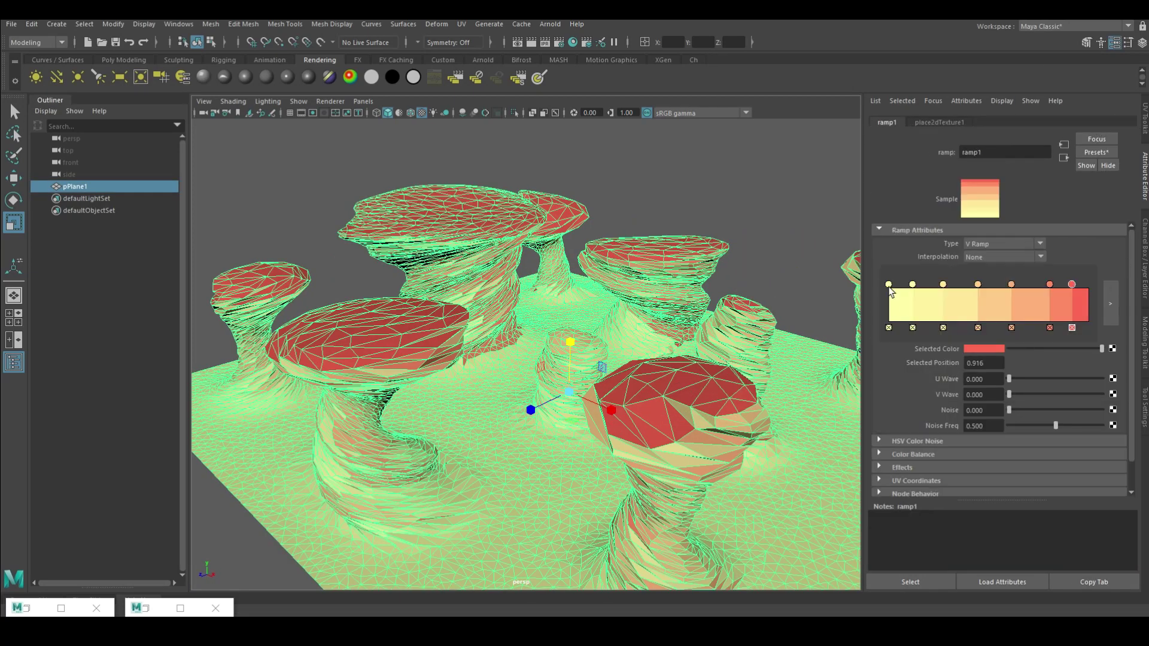
- Lower ramp1's first colour marker saturation to a paler pink, then select the sixth marker
left_click(889, 285)
left_click(967, 348)
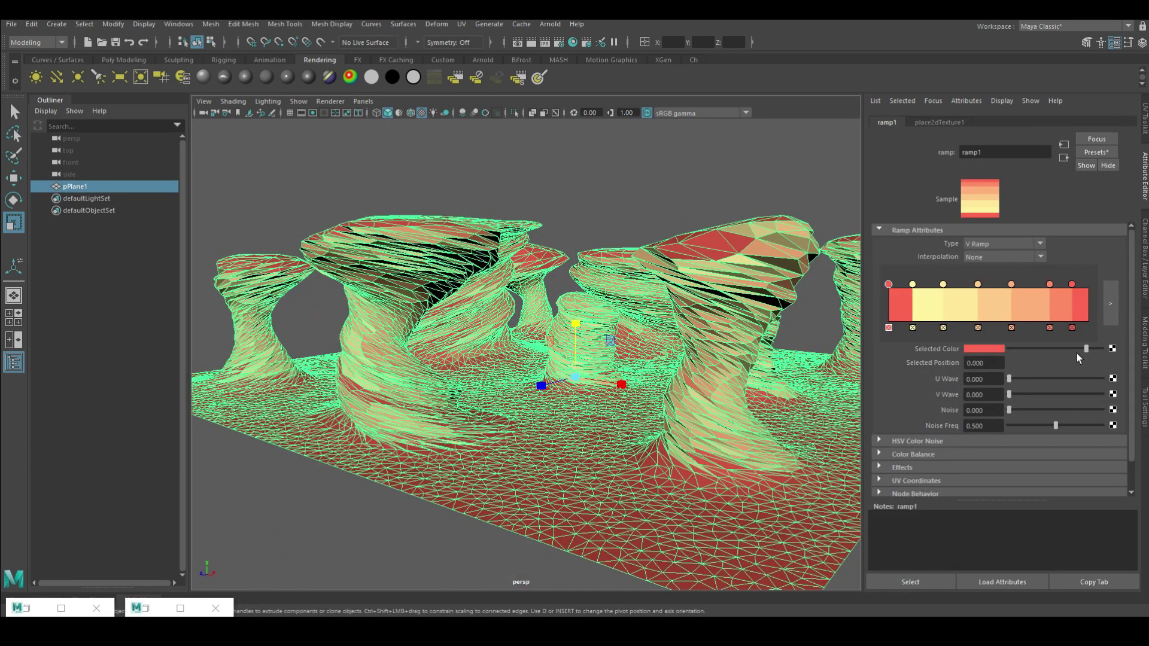
left_click(991, 349)
left_click(1001, 400)
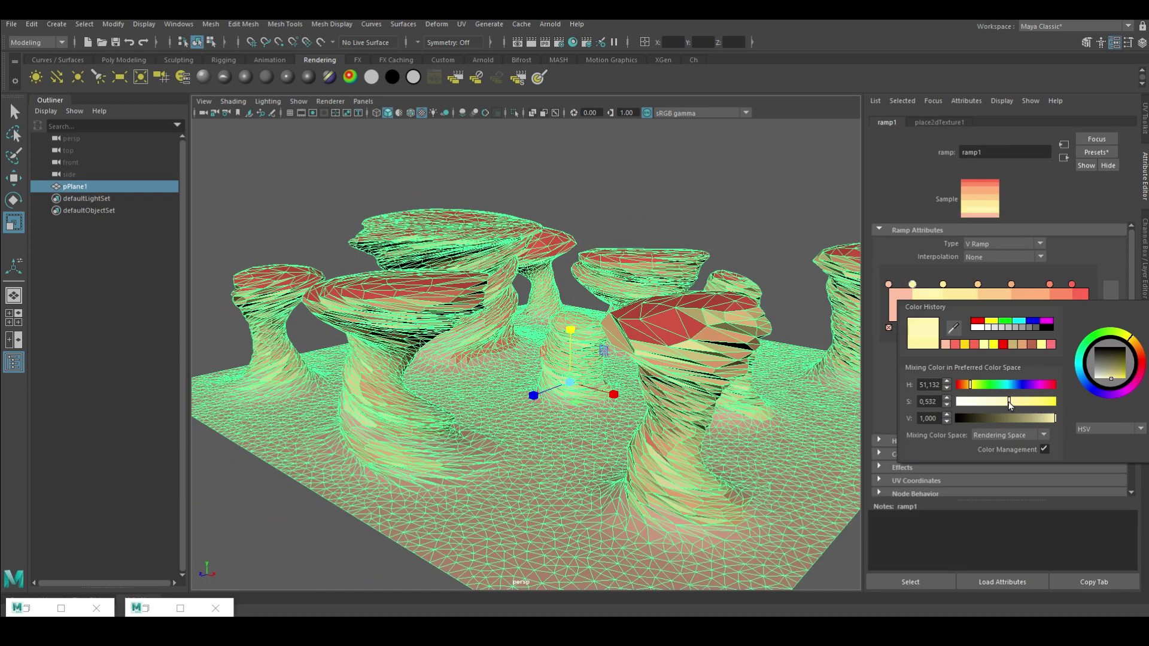
left_click(1050, 284)
left_click(984, 349)
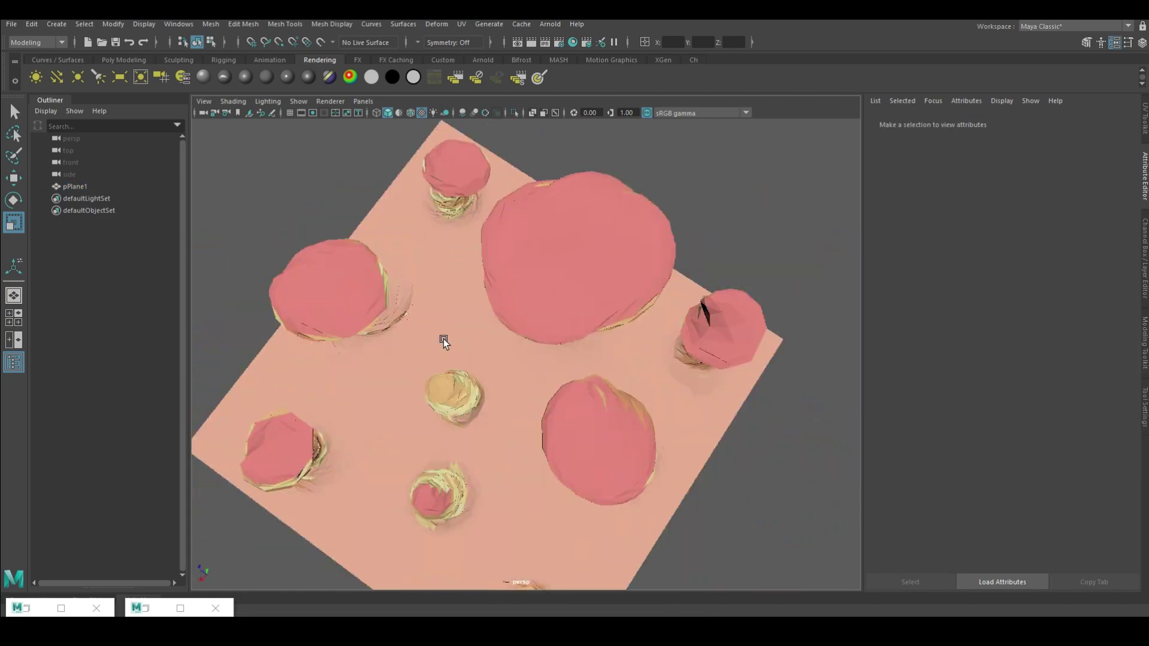
- Orbit low around the rock pillars, then rotate pPlane1 with the Rotate tool (E)
mouse_move(444, 339)
left_mouse_down("alt")
mouse_move(572, 271)
mouse_move(477, 264)
mouse_move(437, 274)
mouse_move(592, 320)
left_mouse_up("alt")
right_click_drag(592, 320, 655, 337)
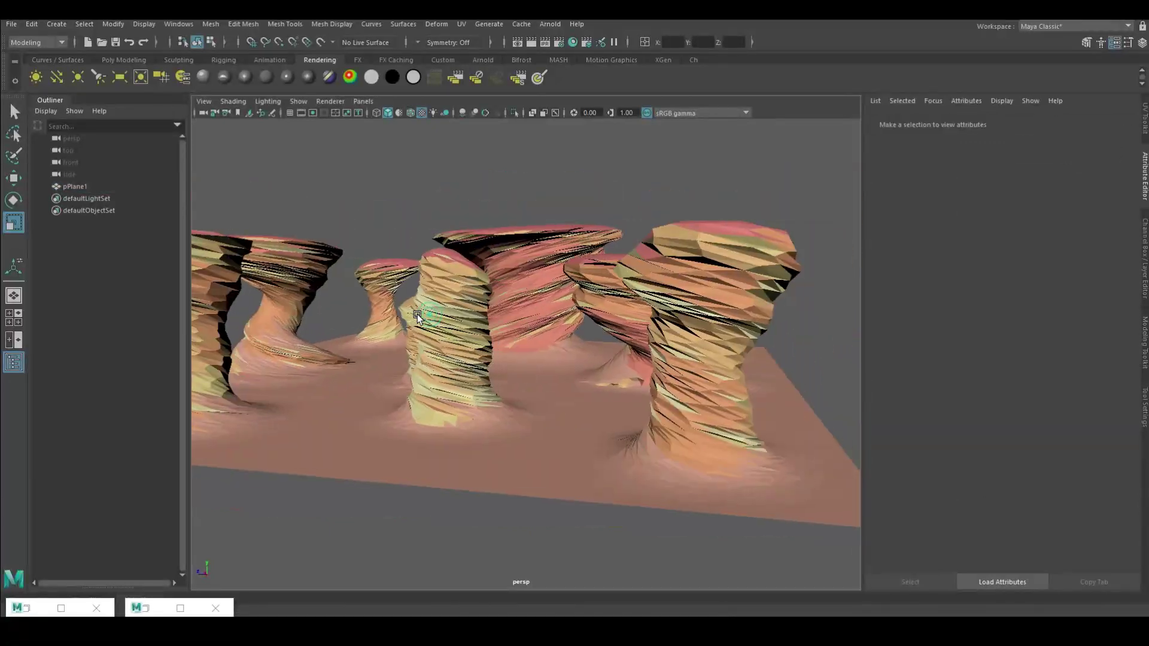
mouse_move(418, 314)
left_mouse_down("alt")
mouse_move(577, 314)
mouse_move(411, 321)
mouse_move(572, 281)
mouse_move(608, 253)
left_mouse_up("alt")
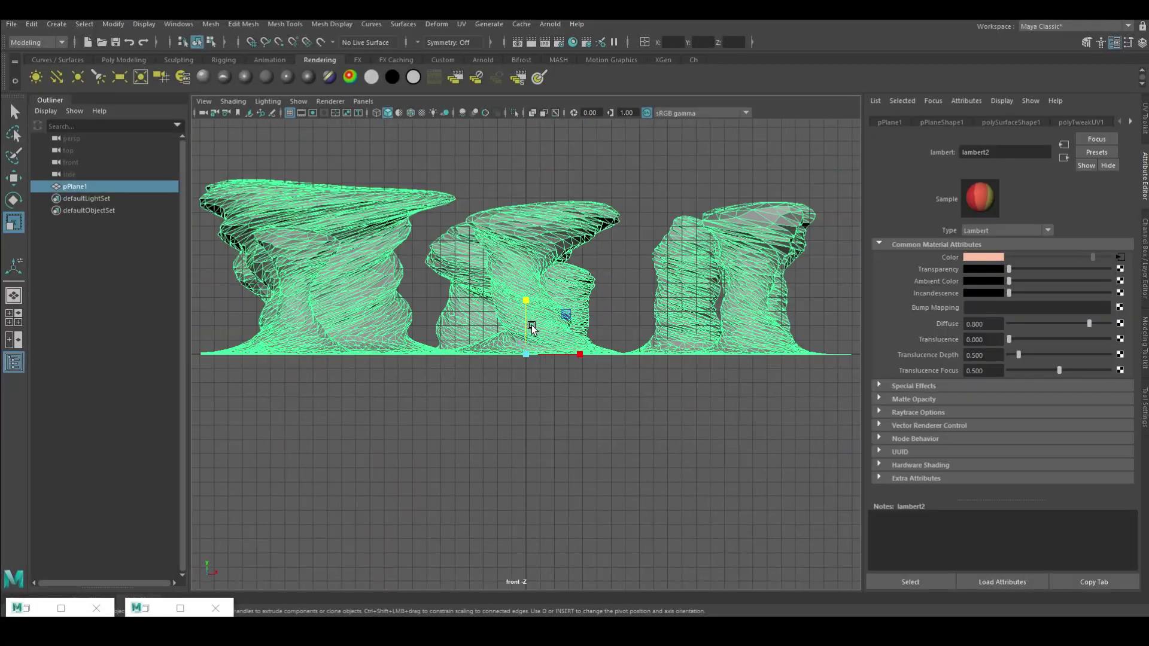
key("e")
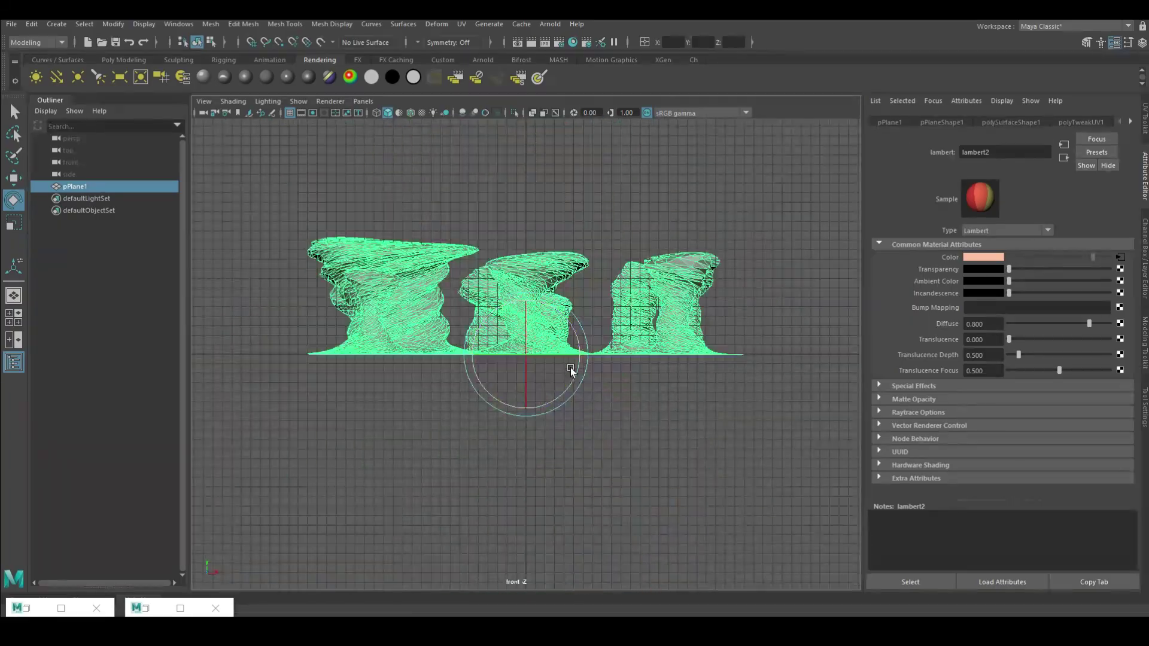
left_click_drag(571, 371, 593, 443)
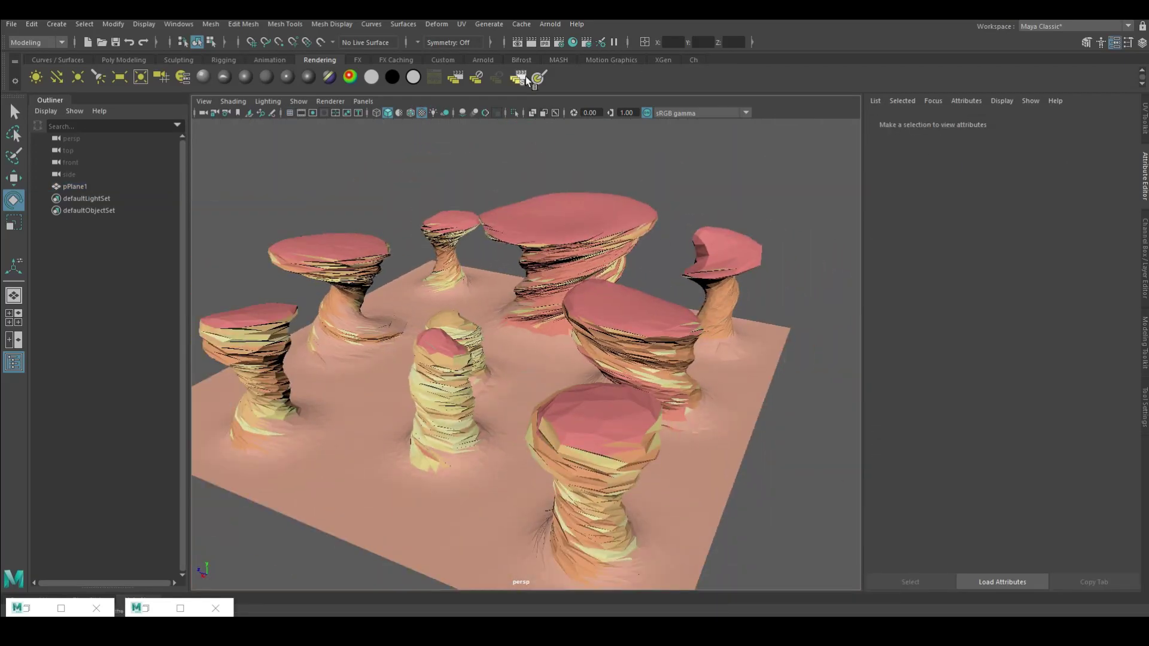
- Add a directional light and run several Arnold test renders of the terrain
left_click(65, 78)
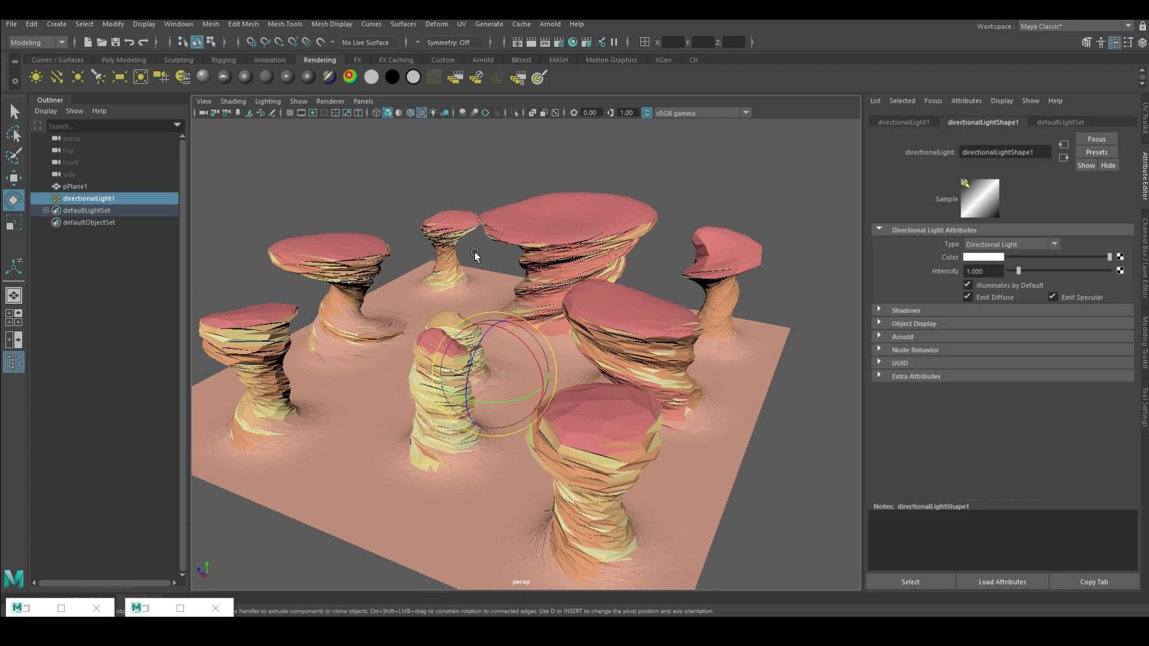
left_click(531, 42)
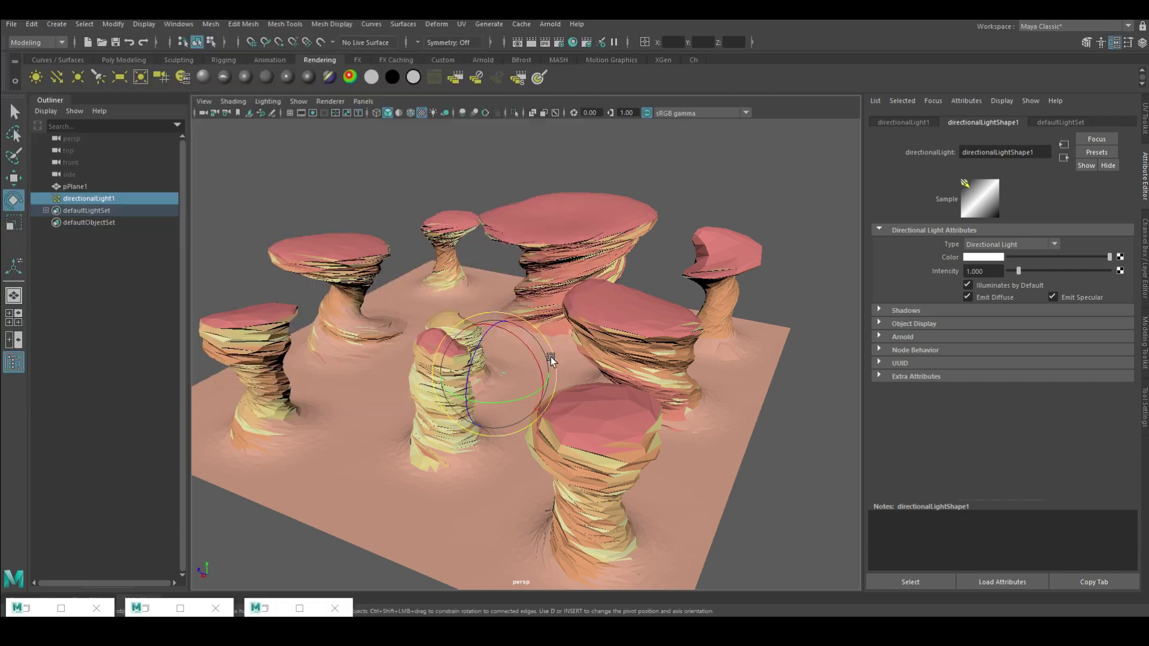
left_click(531, 41)
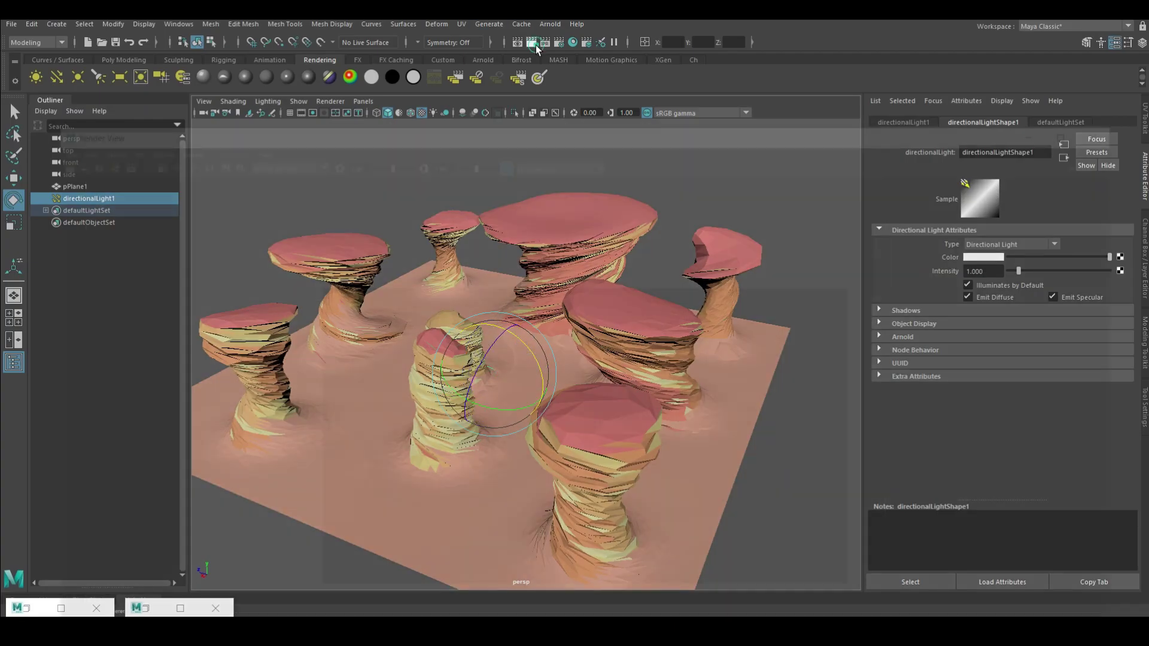
left_click(533, 43)
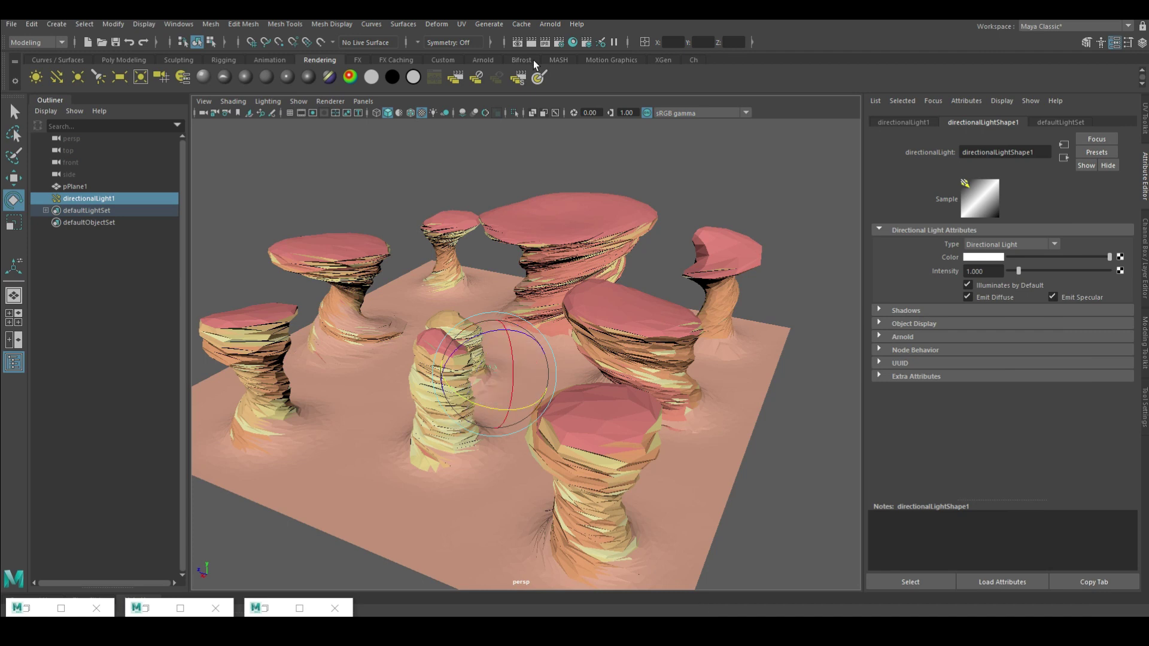
left_click(531, 42)
- Enable viewport shadows, re-render with Arnold, and rotate the light to swing the shadows
left_click(444, 112)
mouse_move(515, 251)
left_mouse_down("alt")
mouse_move(571, 362)
mouse_move(512, 365)
mouse_move(486, 333)
mouse_move(536, 390)
left_mouse_up("alt")
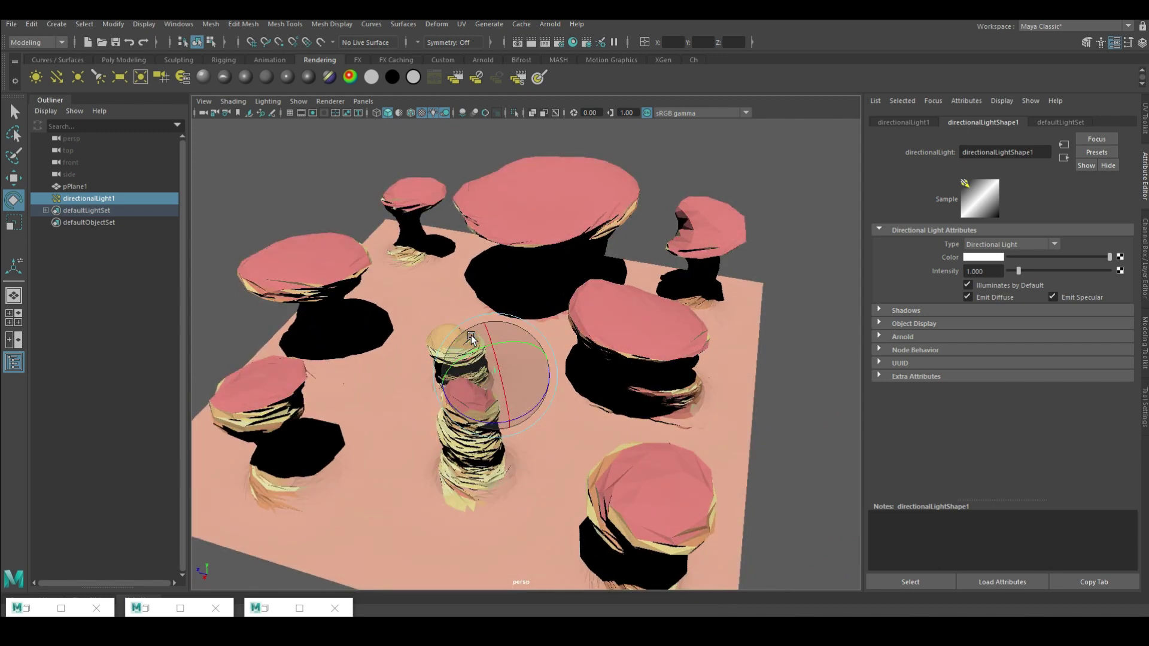
left_click(532, 42)
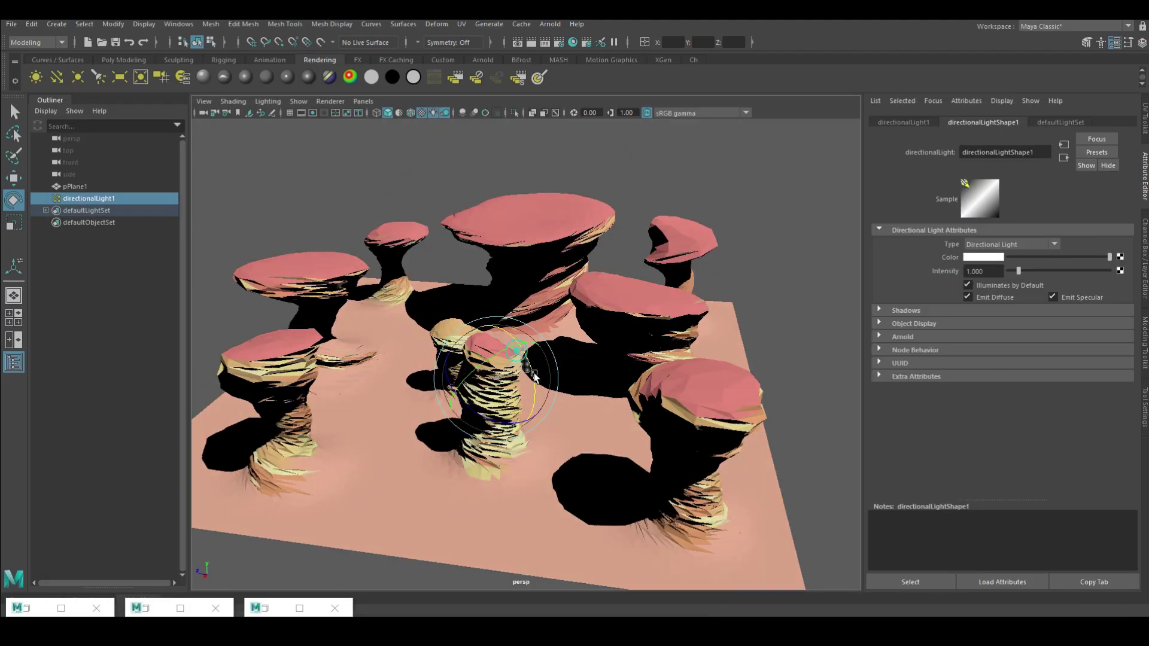
mouse_move(526, 349)
left_mouse_down()
mouse_move(544, 390)
mouse_move(497, 371)
mouse_move(520, 350)
left_mouse_up()
- Create a Physical Sky Shader as the Arnold environment background and render the scene
left_click(517, 43)
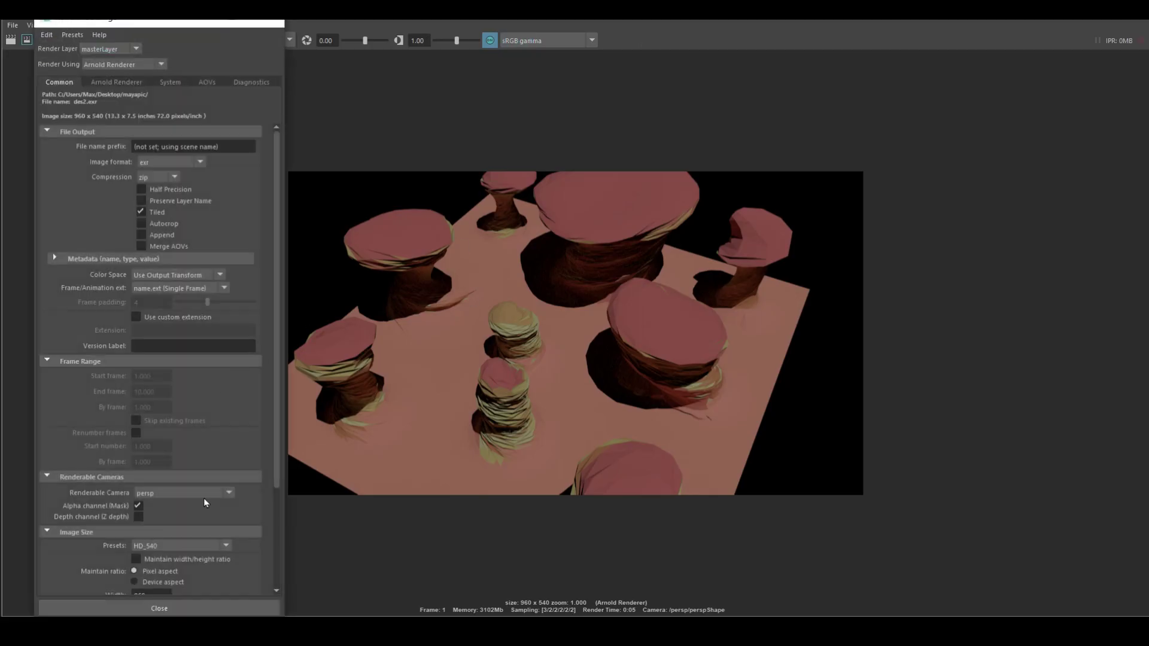
left_click(116, 82)
left_click(80, 319)
left_click(264, 351)
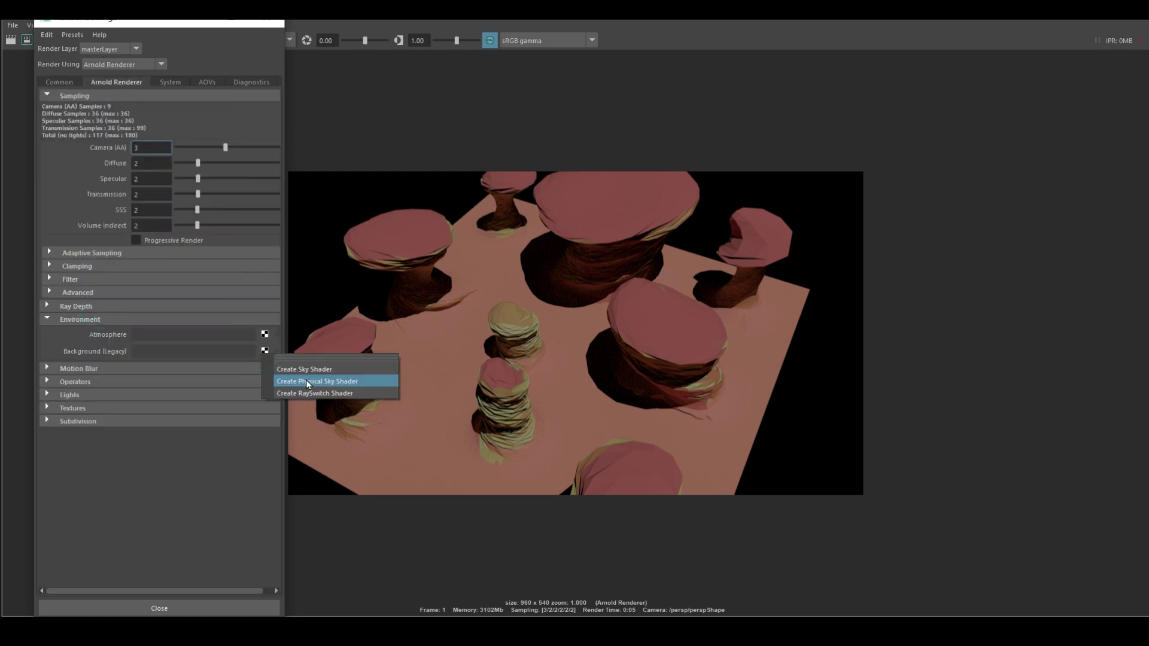
left_click(308, 381)
left_click(536, 41)
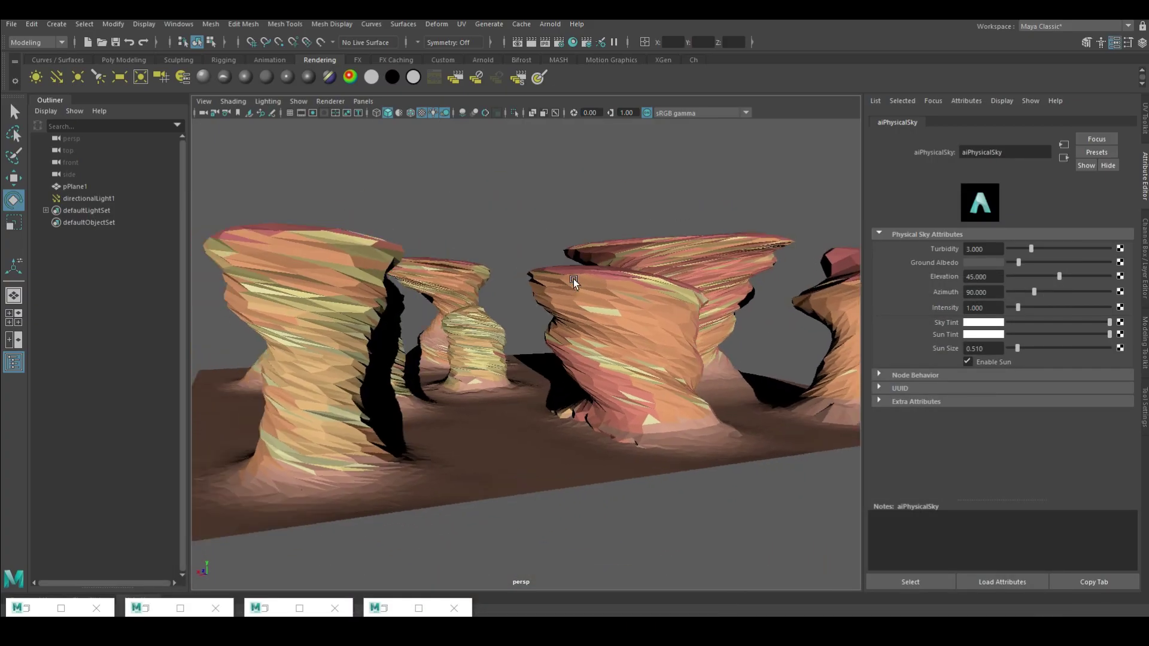
- Render a low camera view among the pillars, adjust the light, and show the physical sky attributes
left_click_drag(478, 300, 624, 353, "alt")
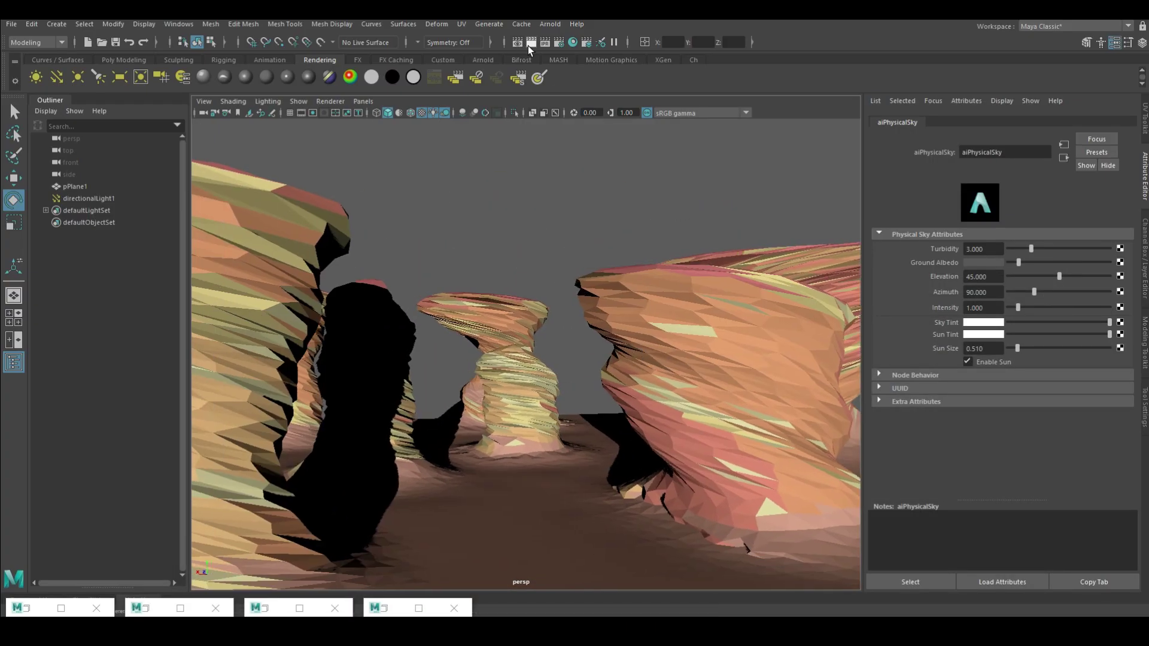
left_click(529, 46)
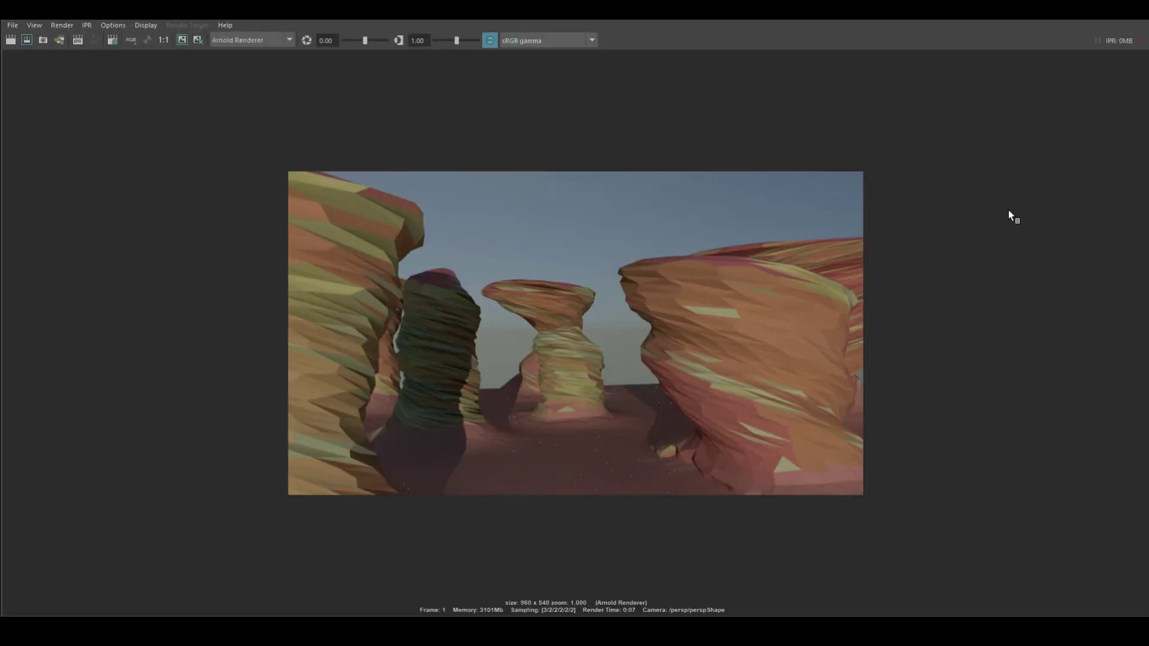
key("7")
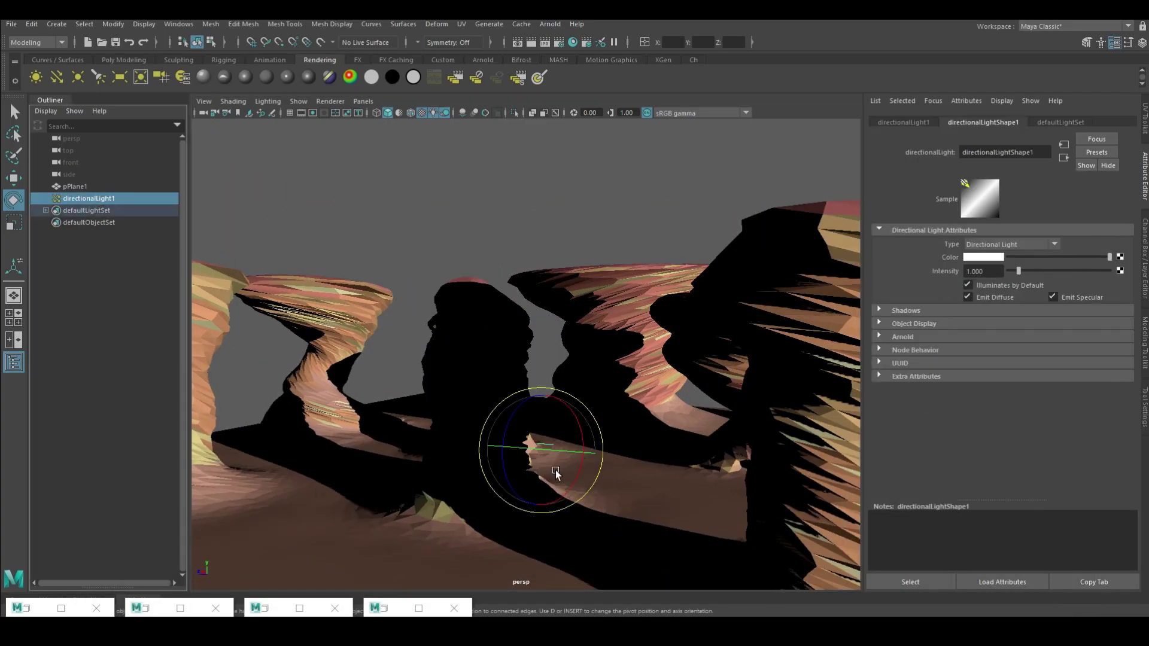
left_click_drag(556, 474, 569, 479)
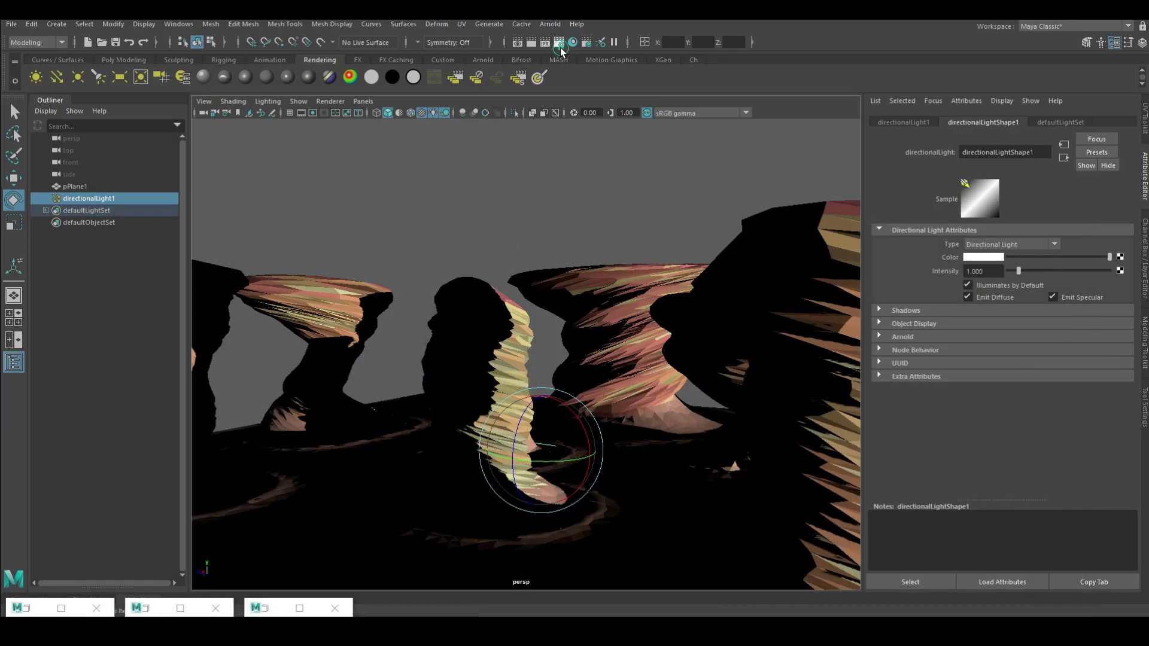
left_click(561, 49)
left_click(274, 353)
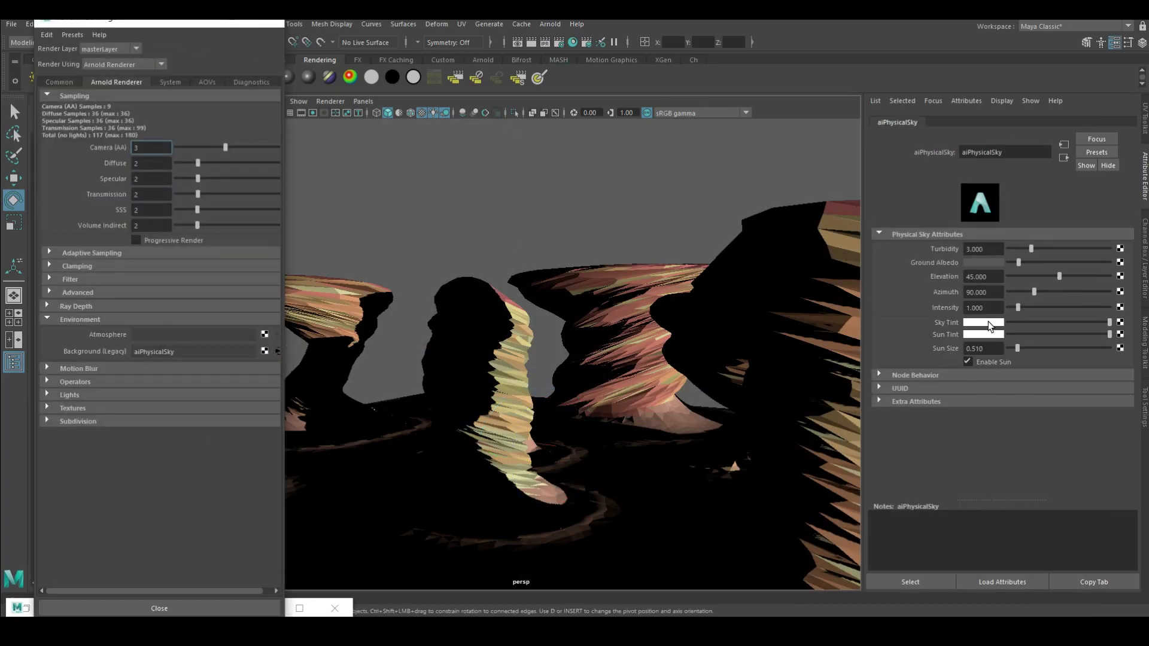
- Set the physical sky's Ground Albedo to pure red and render the scene
left_click(984, 266)
left_click(945, 231)
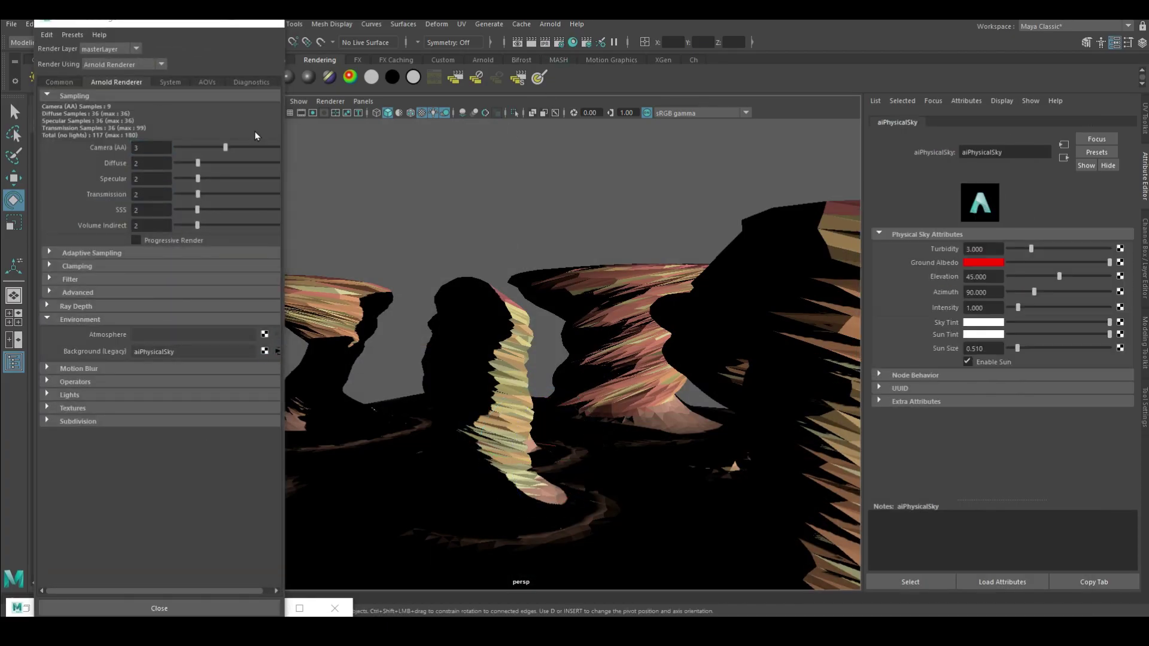
left_click(518, 42)
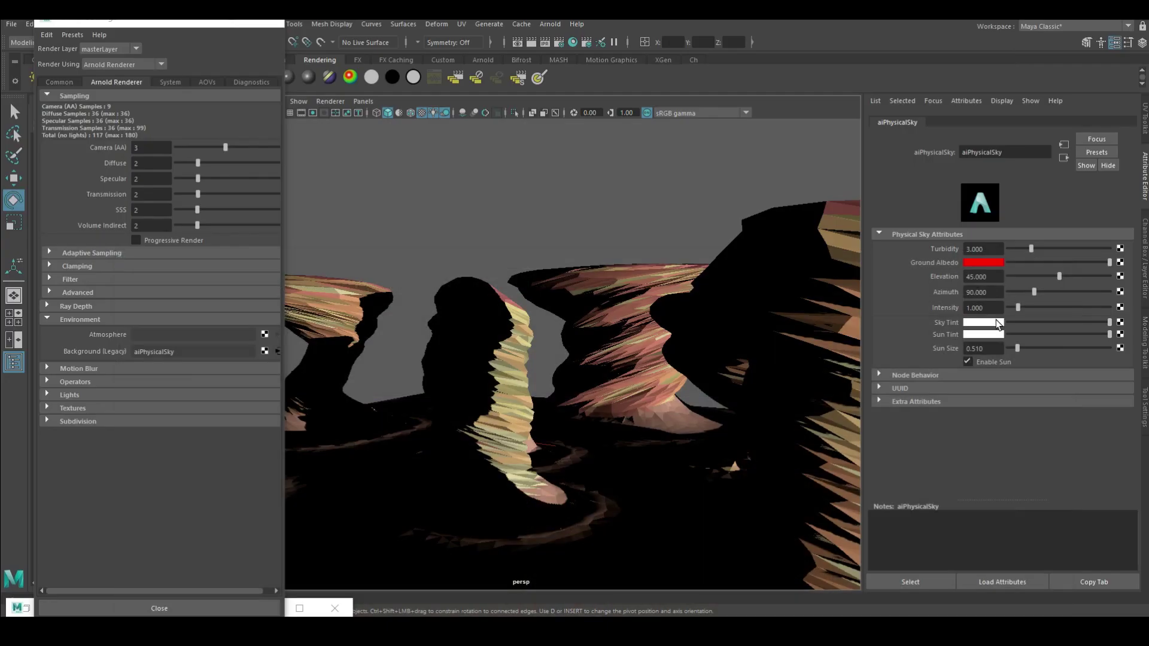
- Render an angled terrain overview, then a low close-up among the rocks
right_click_drag(996, 319, 674, 387, "alt")
left_click_drag(674, 386, 547, 256, "alt")
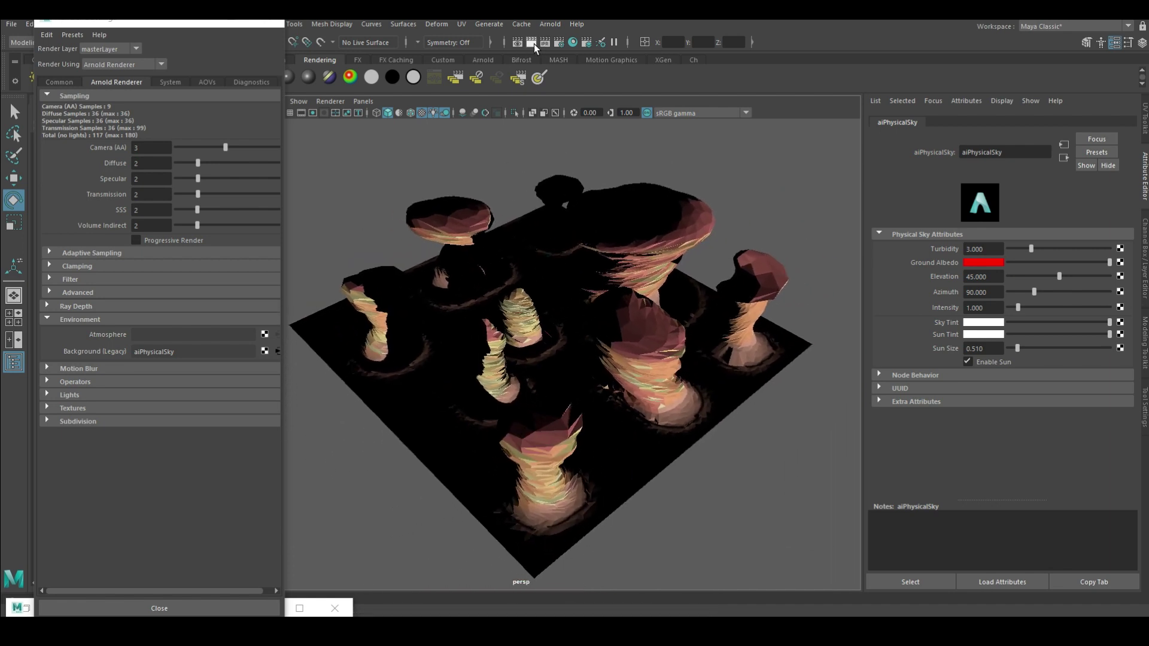
left_click(534, 44)
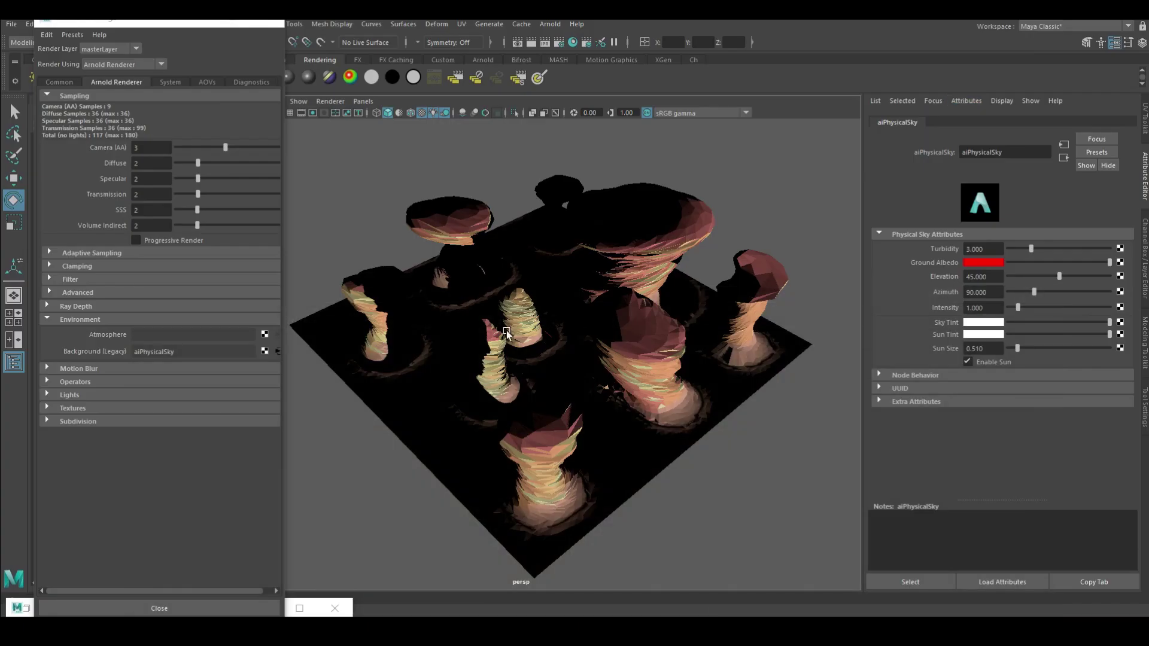
mouse_move(507, 330)
right_mouse_down("alt")
mouse_move(489, 322)
mouse_move(654, 423)
right_mouse_up("alt")
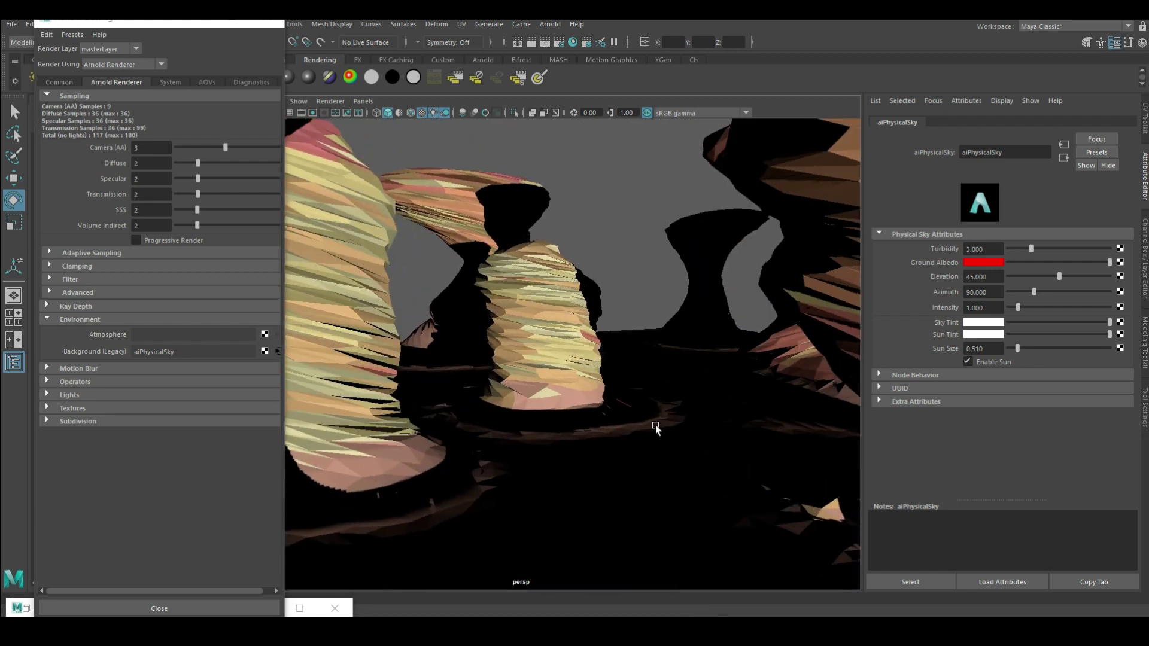
left_click_drag(654, 423, 585, 379, "alt")
left_click(527, 44)
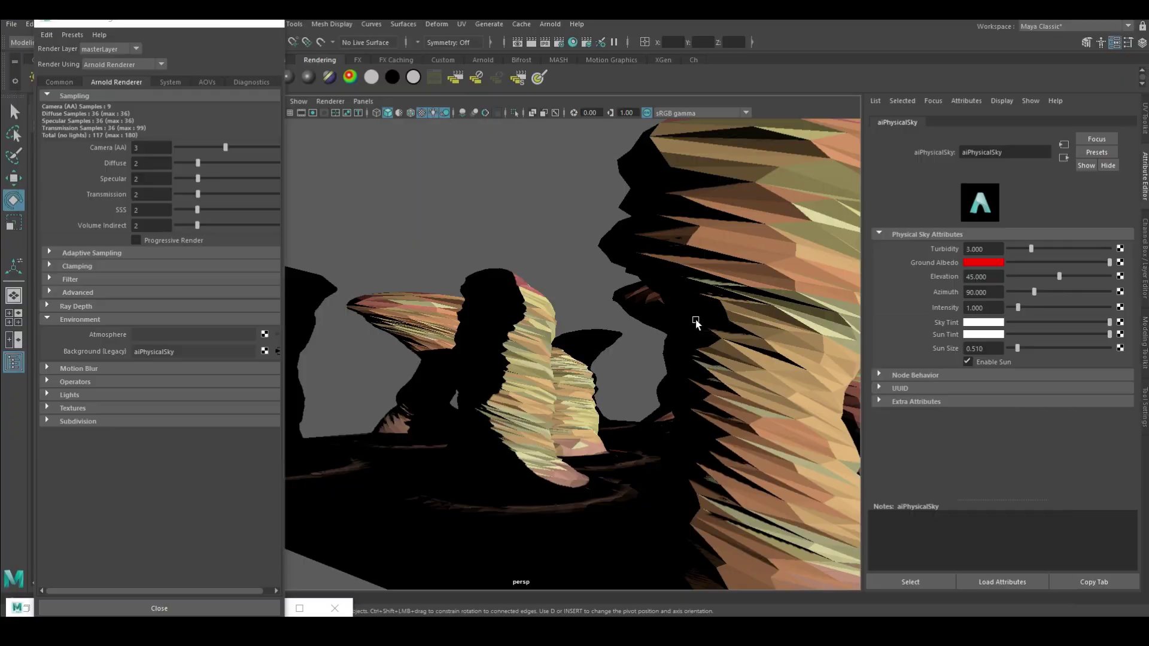
- Frame the twisted pillars inside the 960x540 resolution gate and render the final view
left_click_drag(699, 321, 755, 333, "alt")
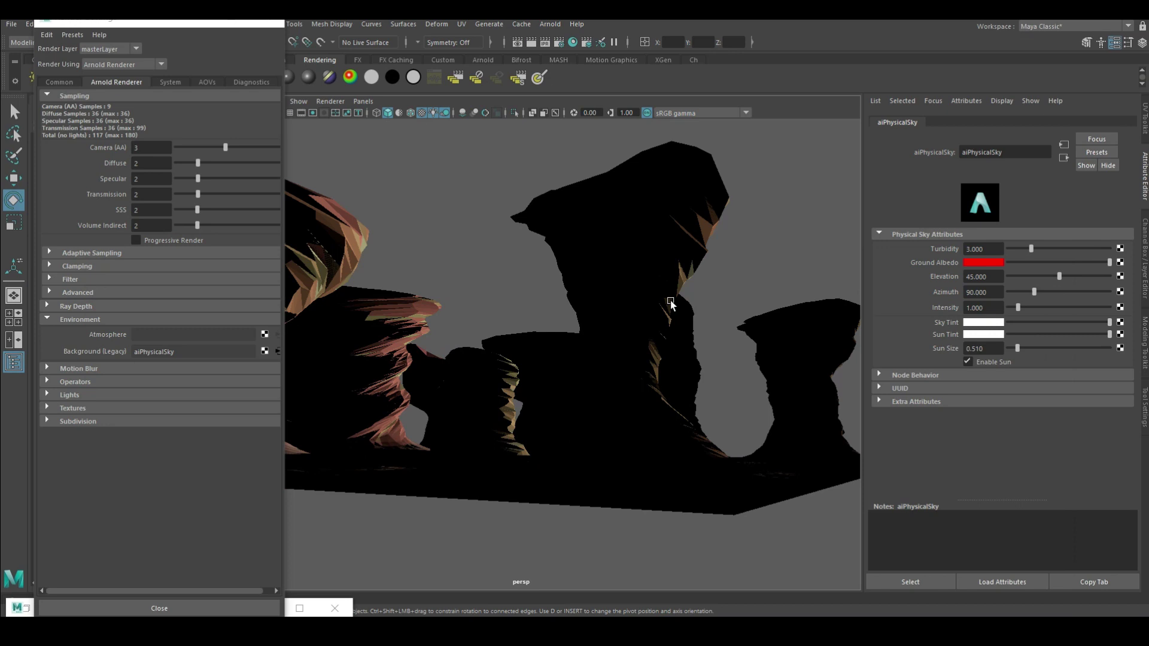
left_click(314, 114)
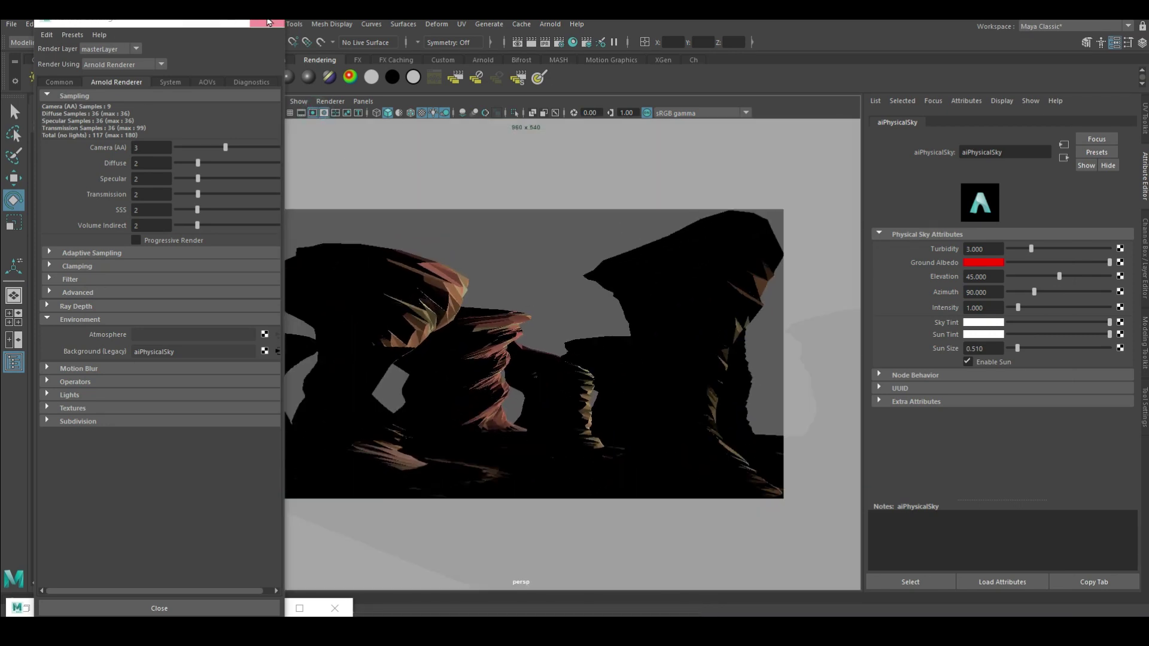
left_click(267, 22)
left_click_drag(637, 324, 658, 328, "alt")
left_click(531, 43)
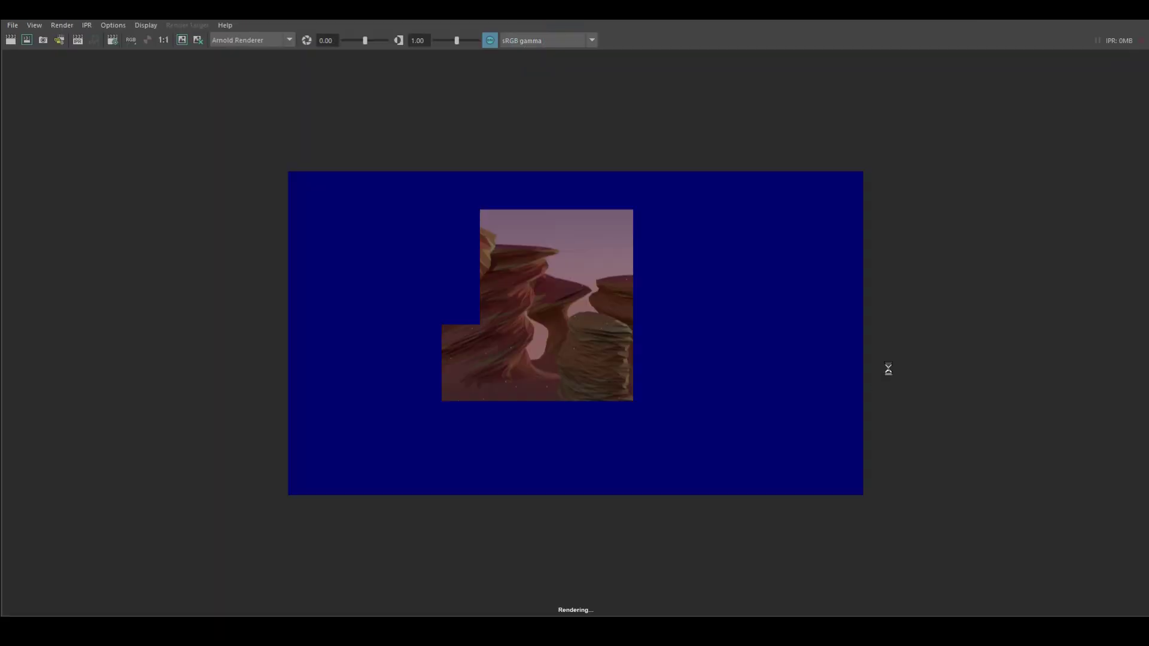